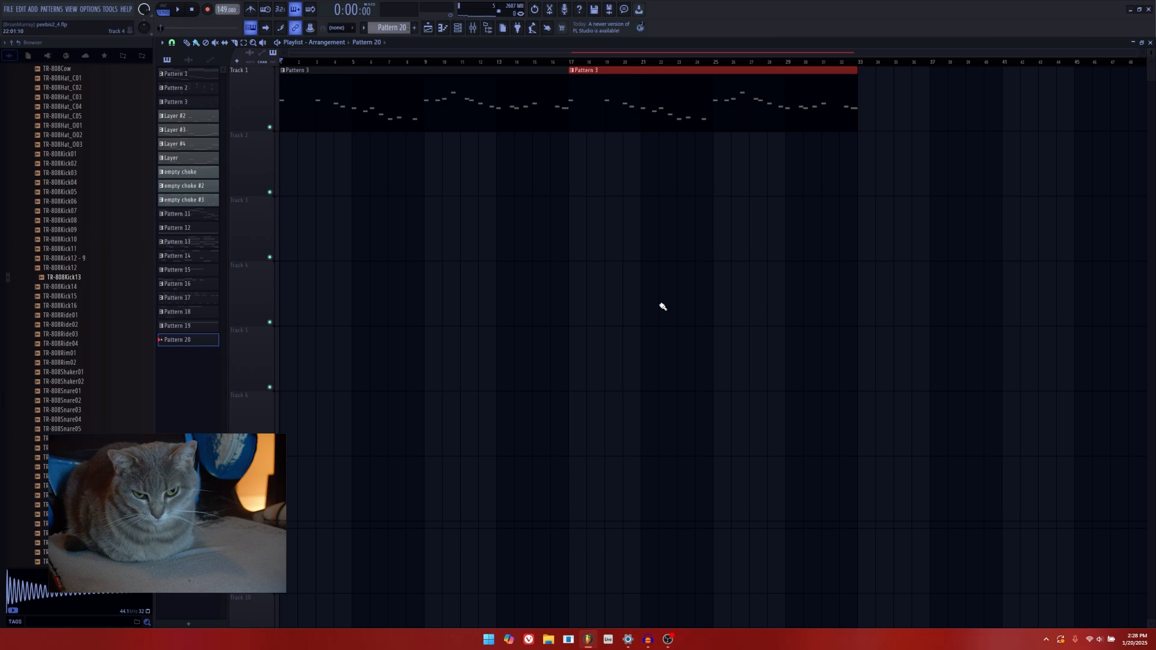
Play the Pattern 3 melody in the playlist from the start and stop playback.
{"action": "key", "text": "space"}
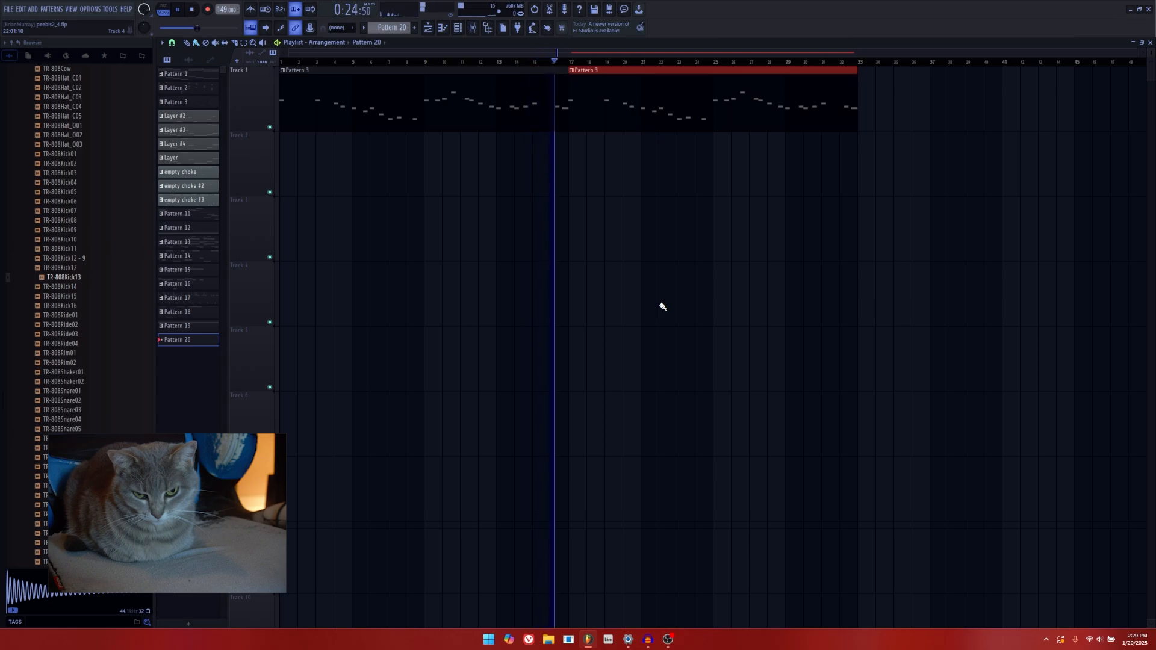
{"action": "key", "text": "space"}
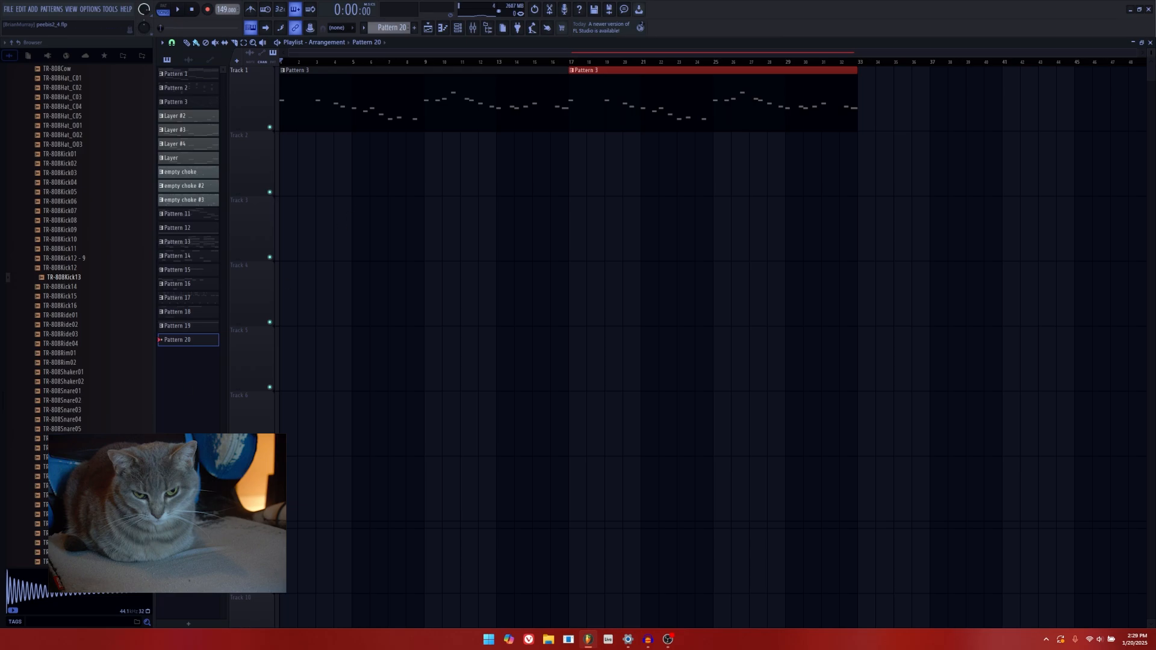
Open the empty choke drum sampler from the channel rack.
{"action": "left_click", "coordinate": [457, 27]}
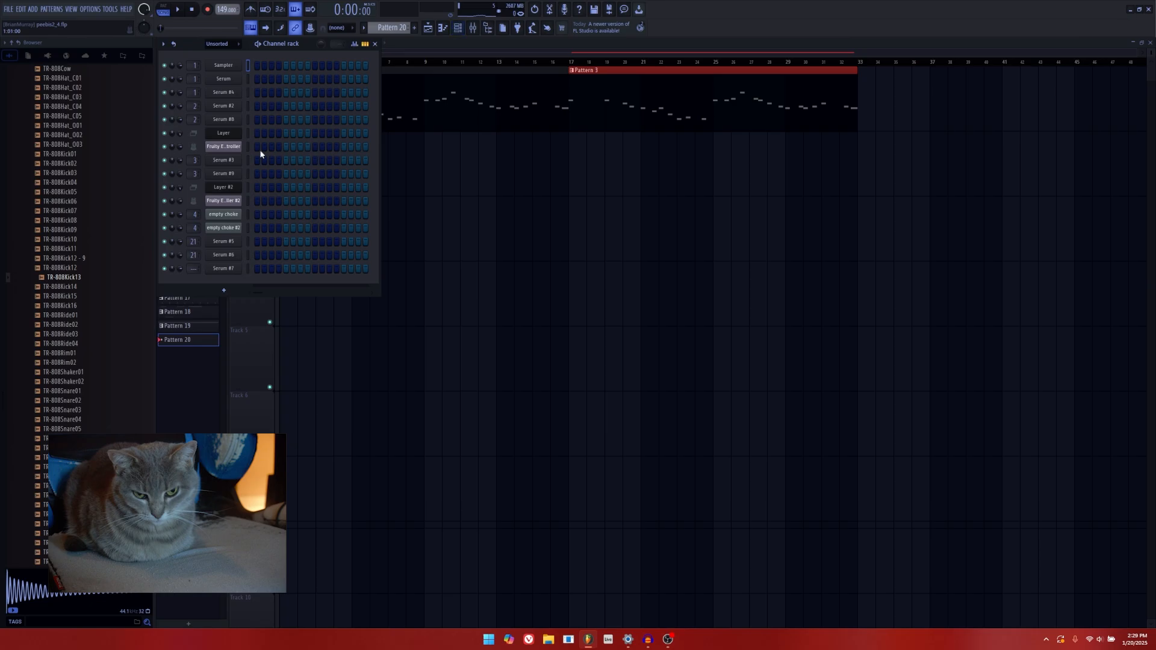
{"action": "left_click", "coordinate": [235, 216]}
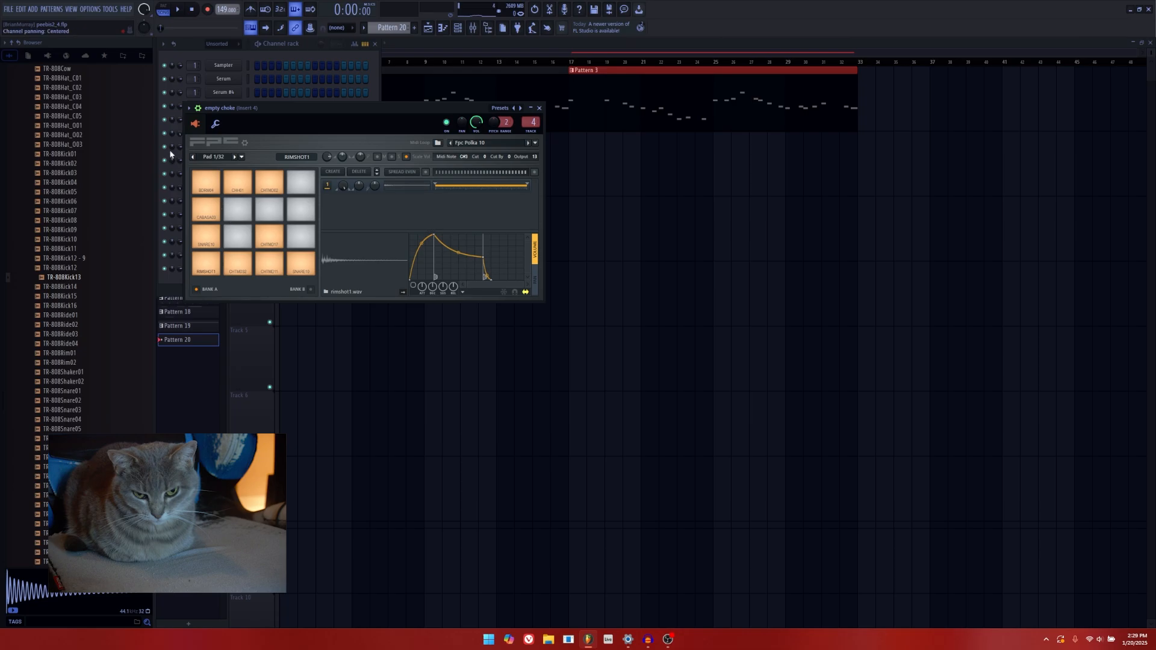
Look through the Drum Machines sample folders from Akai to Roland, checking the Roland TR-808 folder and leaving it collapsed.
{"action": "scroll", "coordinate": [77, 174], "scroll_direction": "up", "scroll_amount": 8}
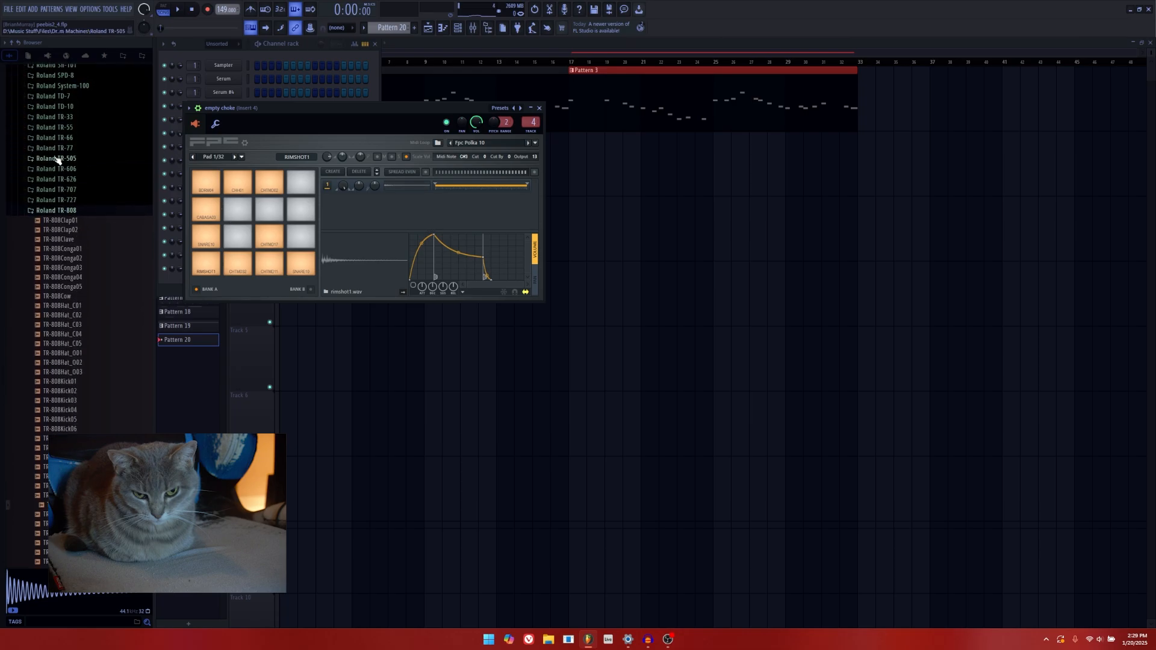
{"action": "left_click", "coordinate": [67, 210]}
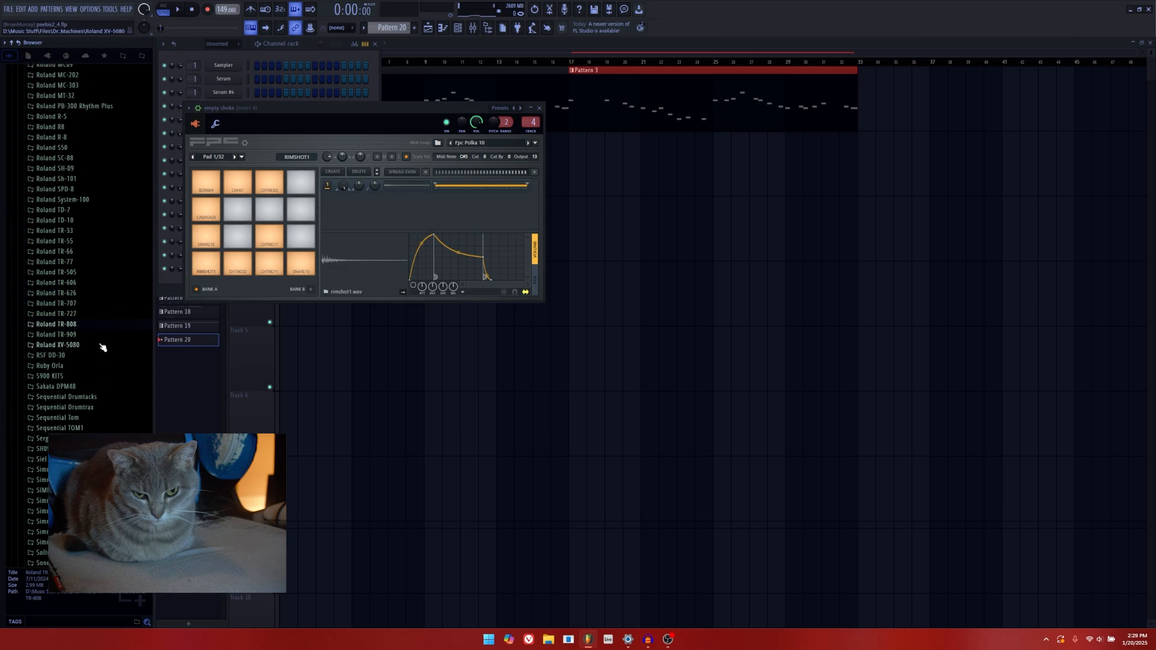
{"action": "scroll", "coordinate": [103, 349], "scroll_direction": "up", "scroll_amount": 15}
{"action": "scroll", "coordinate": [103, 351], "scroll_direction": "up", "scroll_amount": 20}
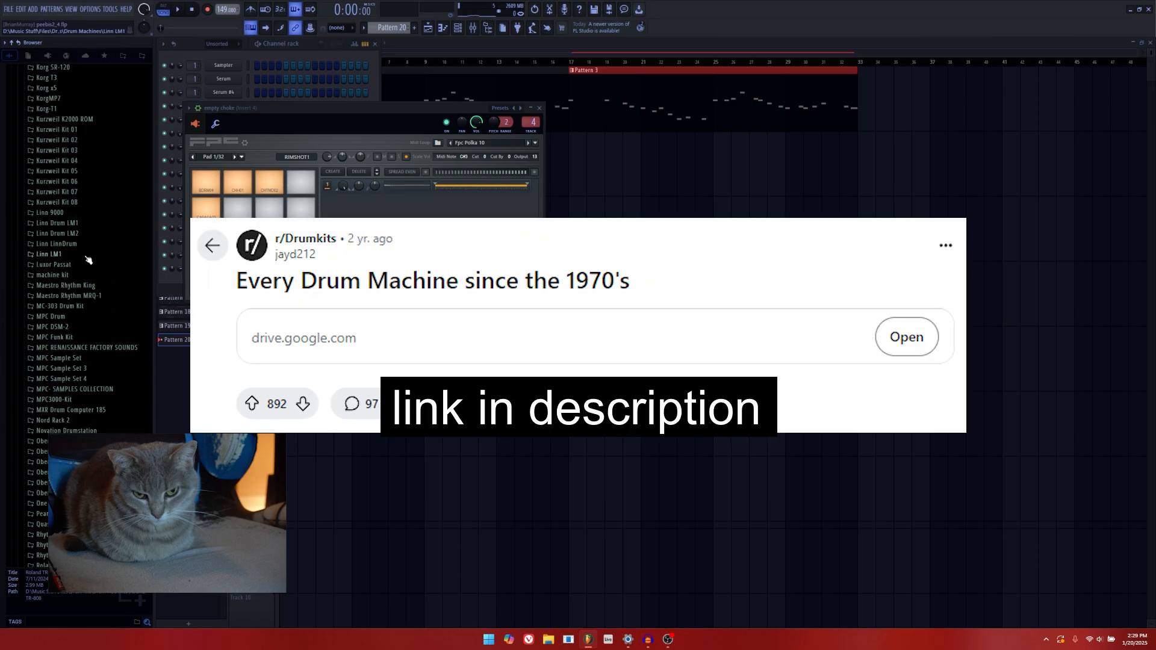
{"action": "scroll", "coordinate": [83, 300], "scroll_direction": "up", "scroll_amount": 20}
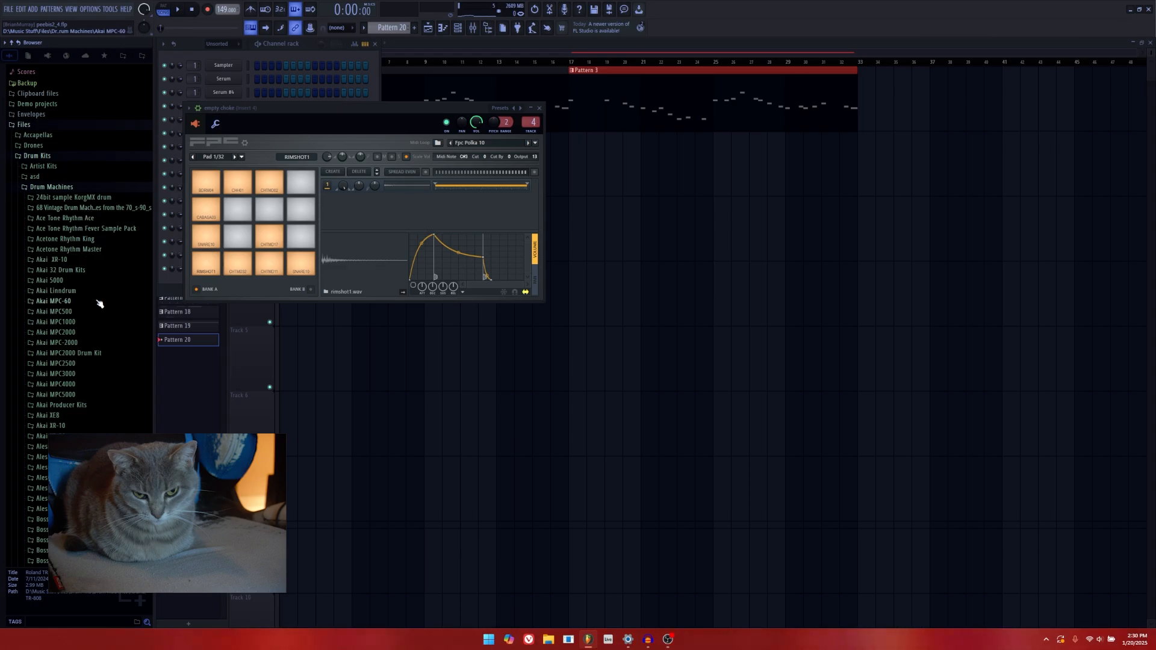
{"action": "scroll", "coordinate": [100, 305], "scroll_direction": "down", "scroll_amount": 4}
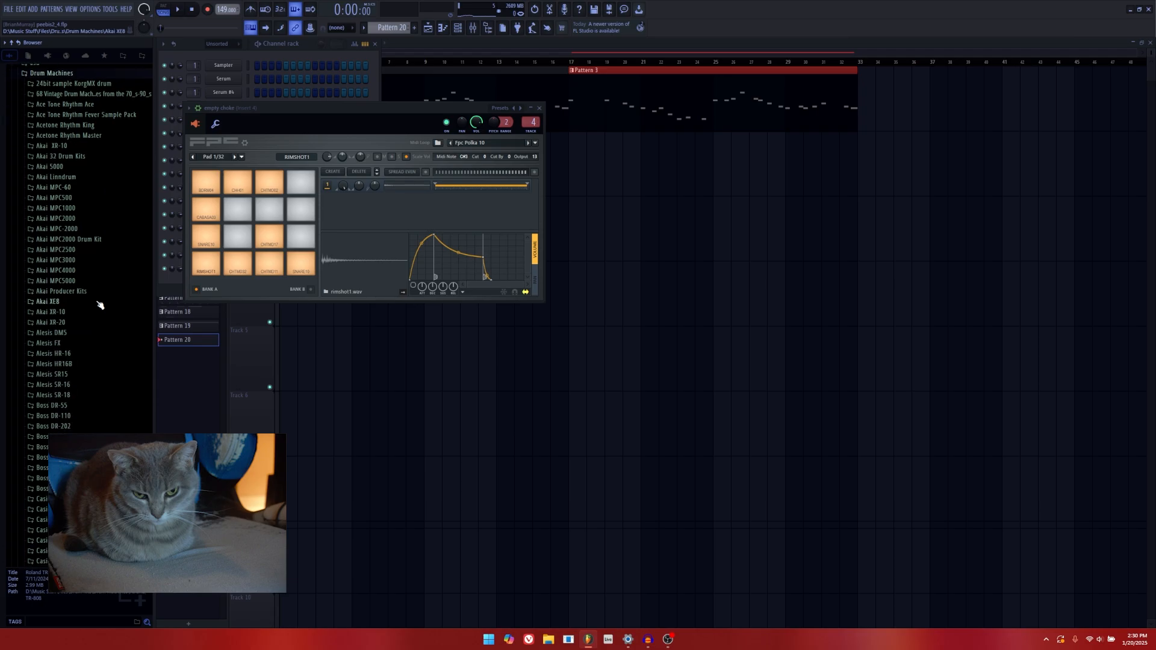
{"action": "scroll", "coordinate": [100, 305], "scroll_direction": "down", "scroll_amount": 10}
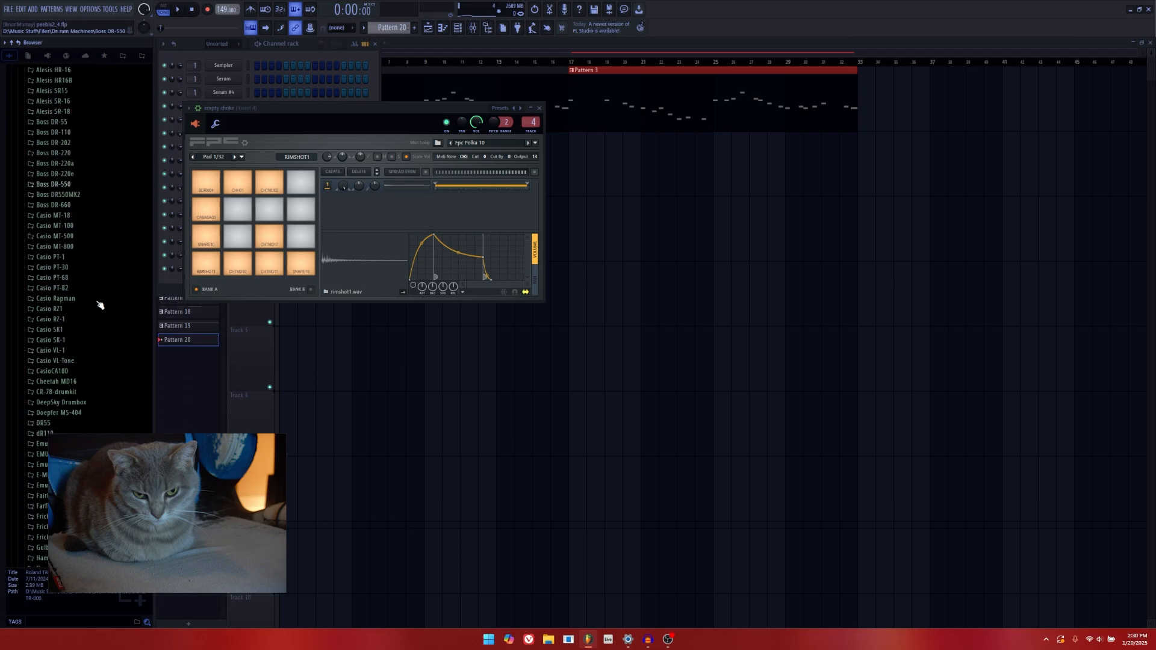
{"action": "scroll", "coordinate": [100, 306], "scroll_direction": "down", "scroll_amount": 14}
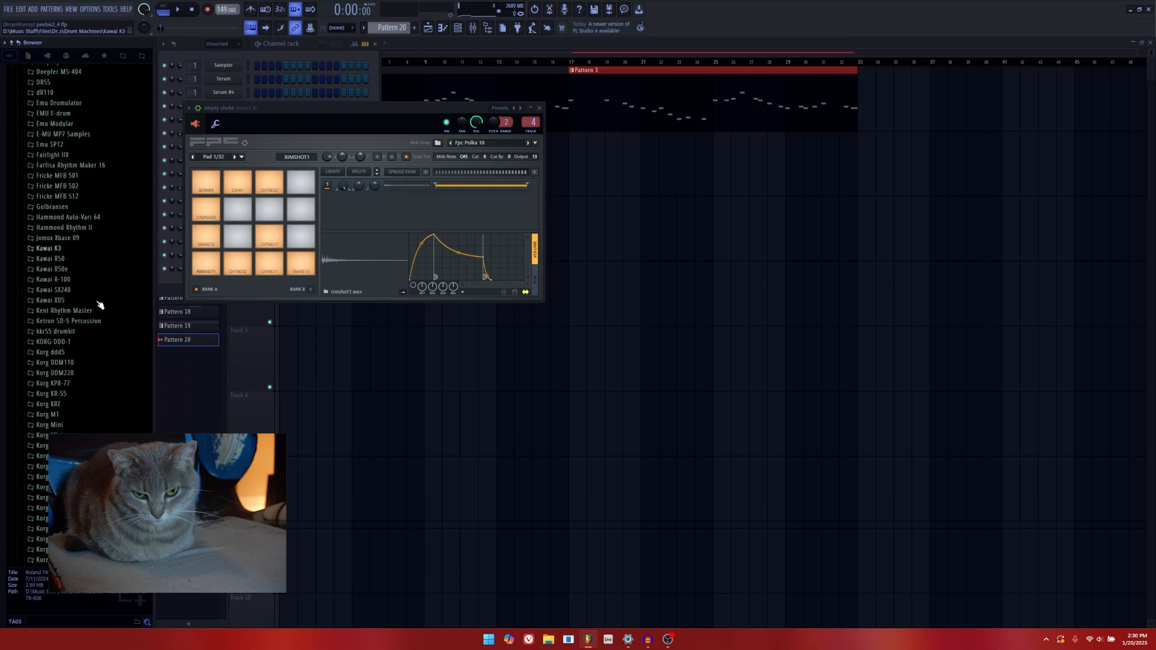
{"action": "scroll", "coordinate": [100, 306], "scroll_direction": "down", "scroll_amount": 15}
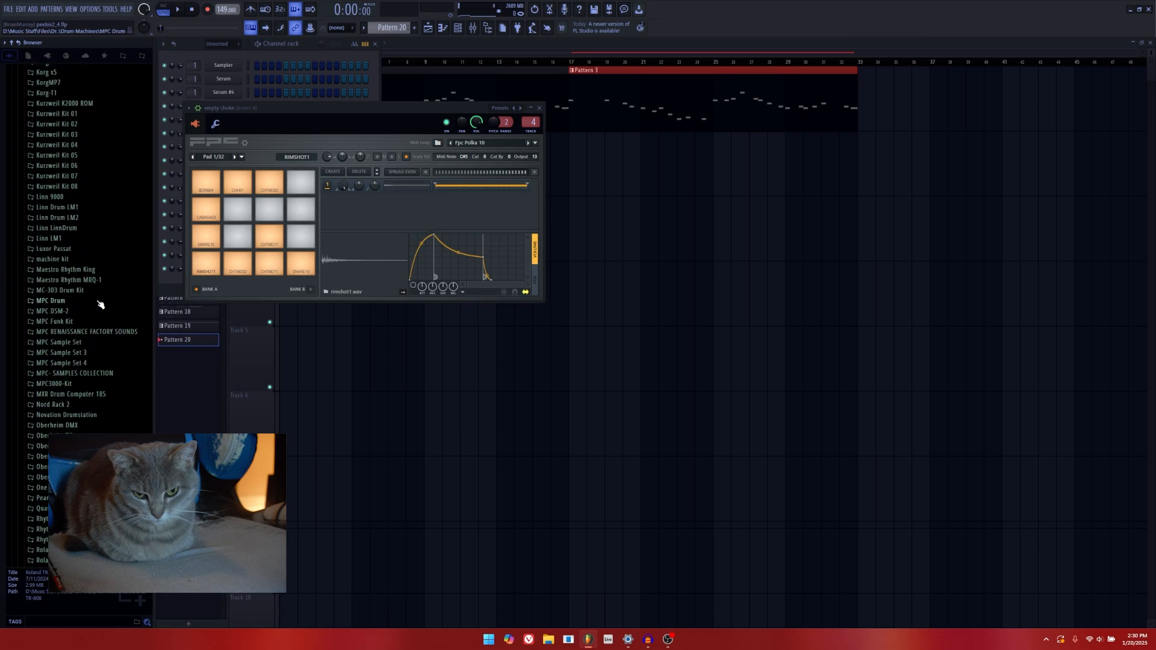
{"action": "scroll", "coordinate": [100, 302], "scroll_direction": "down", "scroll_amount": 12}
{"action": "scroll", "coordinate": [116, 336], "scroll_direction": "down", "scroll_amount": 2}
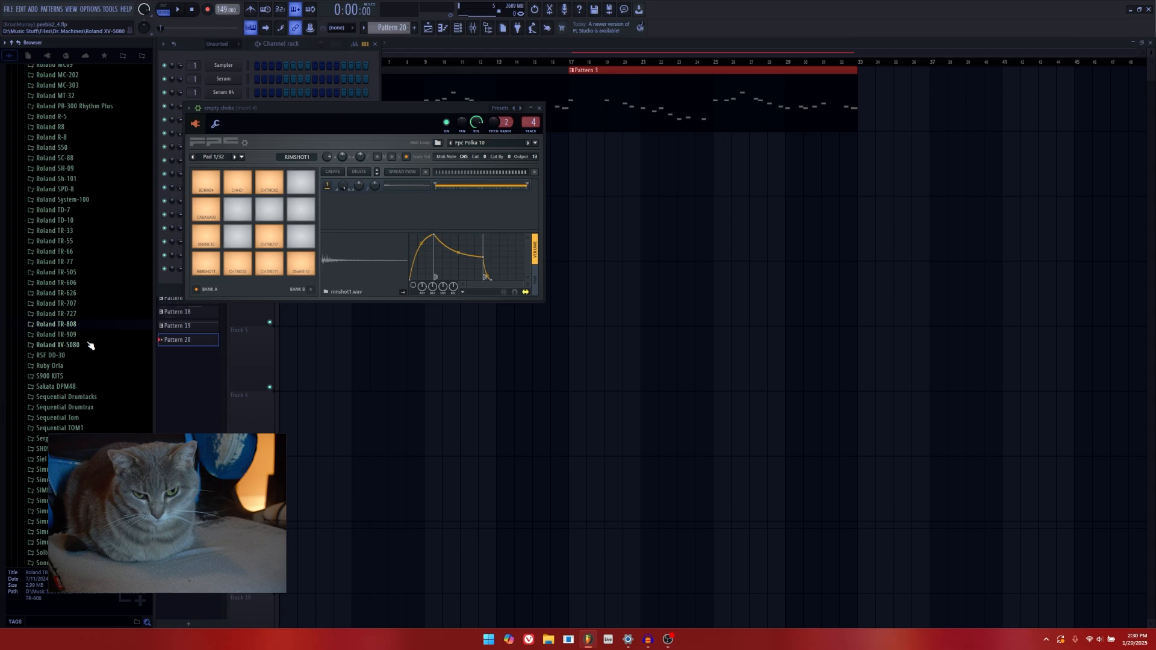
{"action": "left_click", "coordinate": [82, 326]}
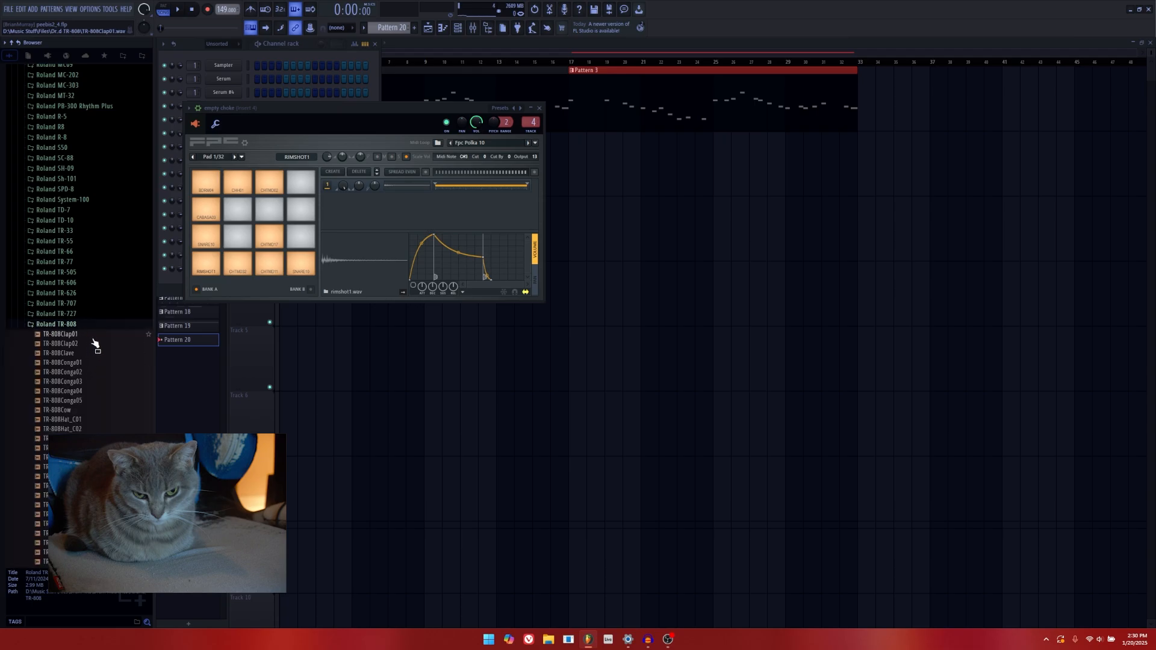
{"action": "left_click", "coordinate": [85, 325]}
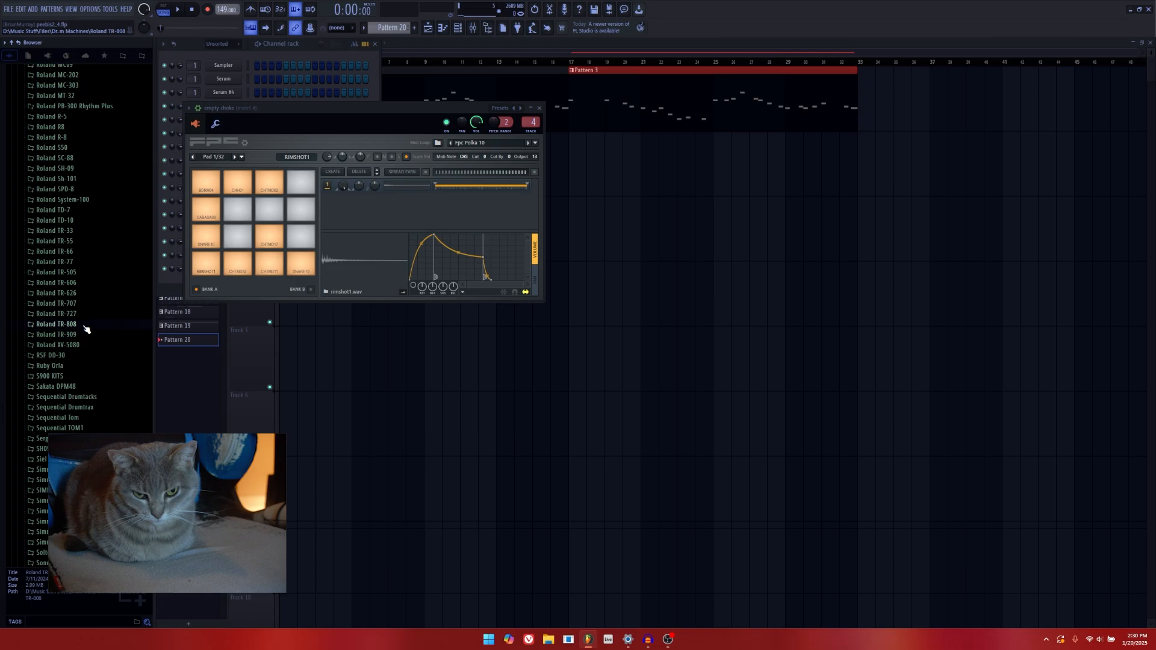
Expand the Cheetah MD16 folder in the Drum Machines library and view its samples.
{"action": "scroll", "coordinate": [94, 394], "scroll_direction": "up", "scroll_amount": 10}
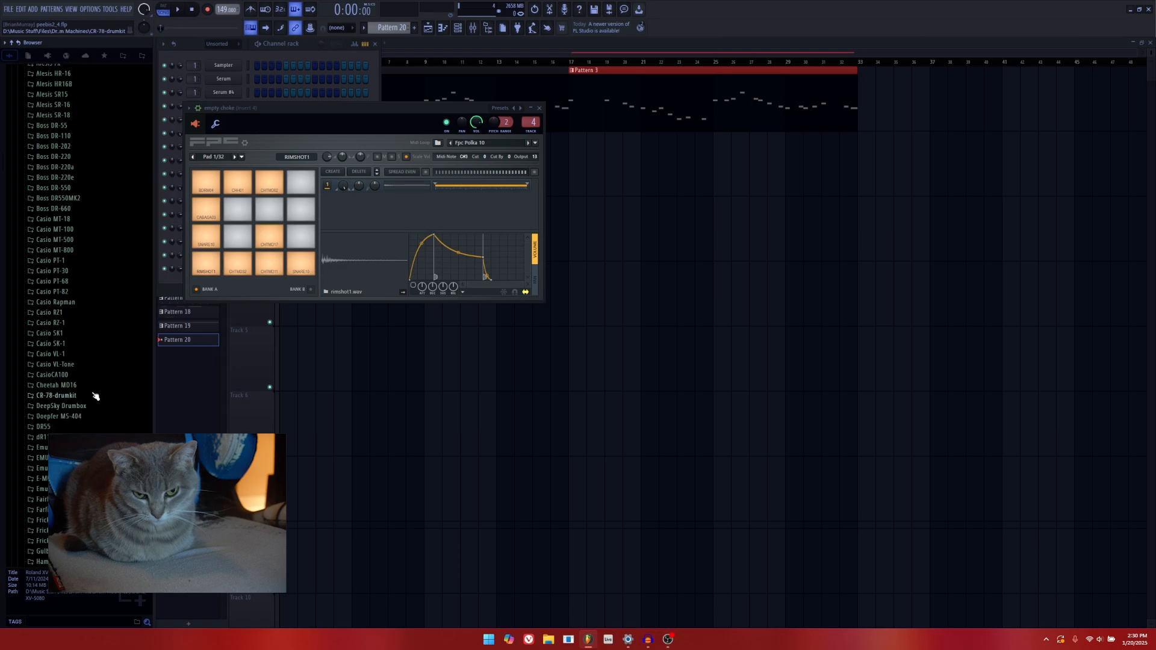
{"action": "left_click", "coordinate": [93, 386]}
{"action": "scroll", "coordinate": [109, 404], "scroll_direction": "down", "scroll_amount": 6}
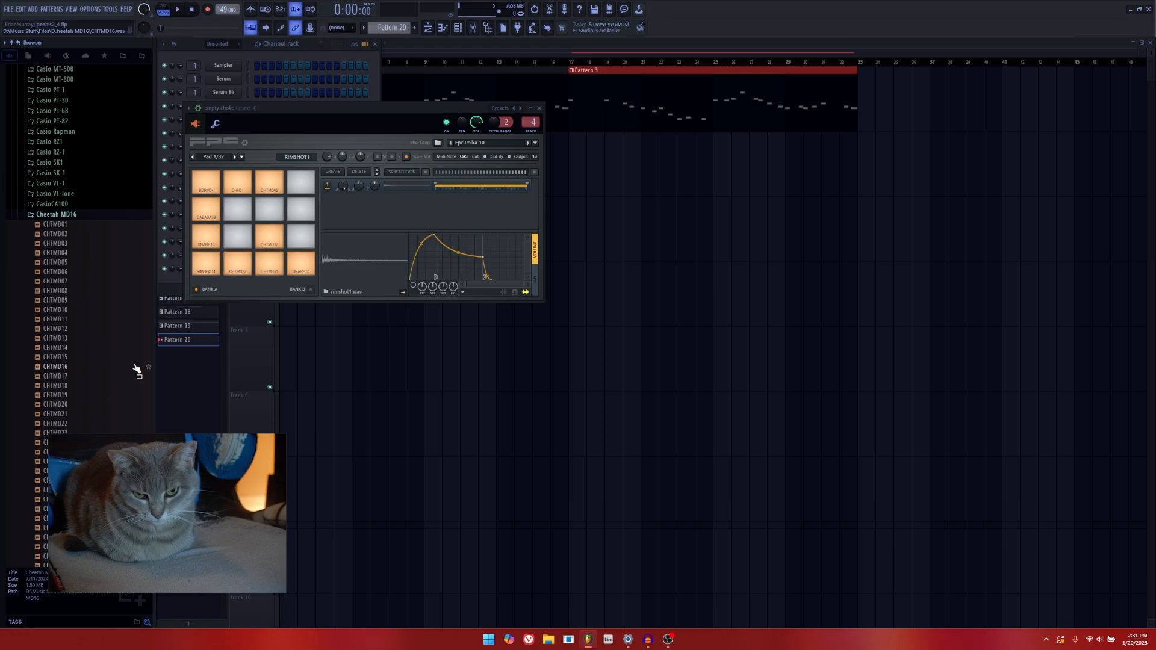
{"action": "left_click", "coordinate": [86, 216]}
{"action": "left_click", "coordinate": [85, 217]}
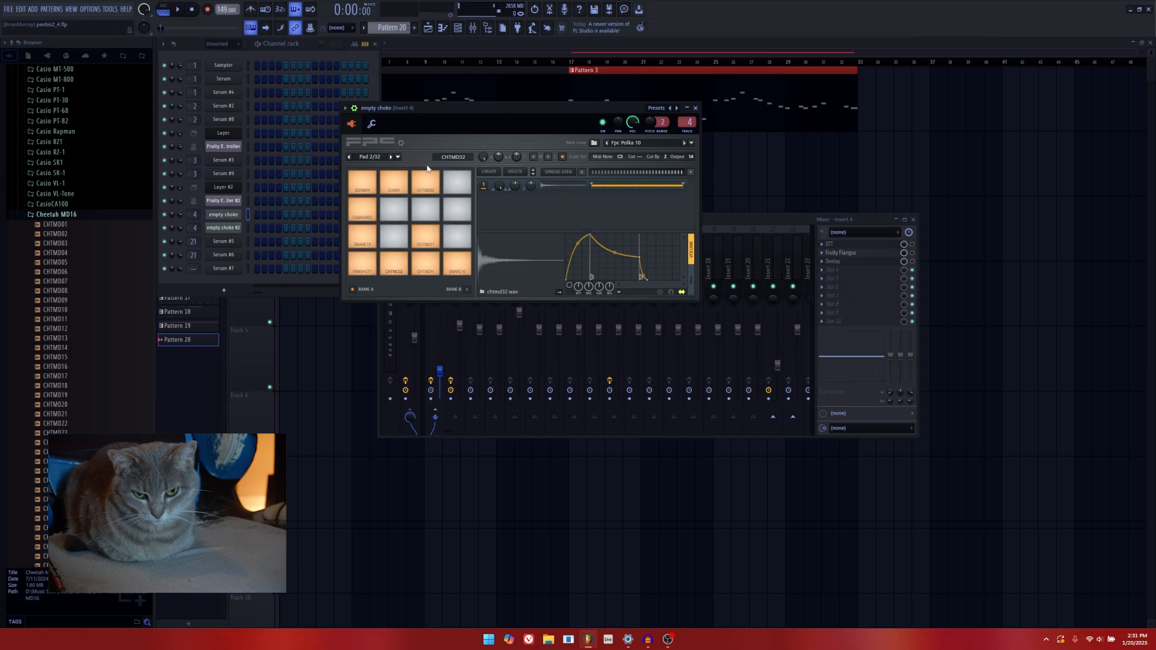
Audition the CHTMD02 and CHH01 pads of the empty choke drum sampler several times each.
{"action": "left_click", "coordinate": [425, 185]}
{"action": "left_click", "coordinate": [425, 185]}
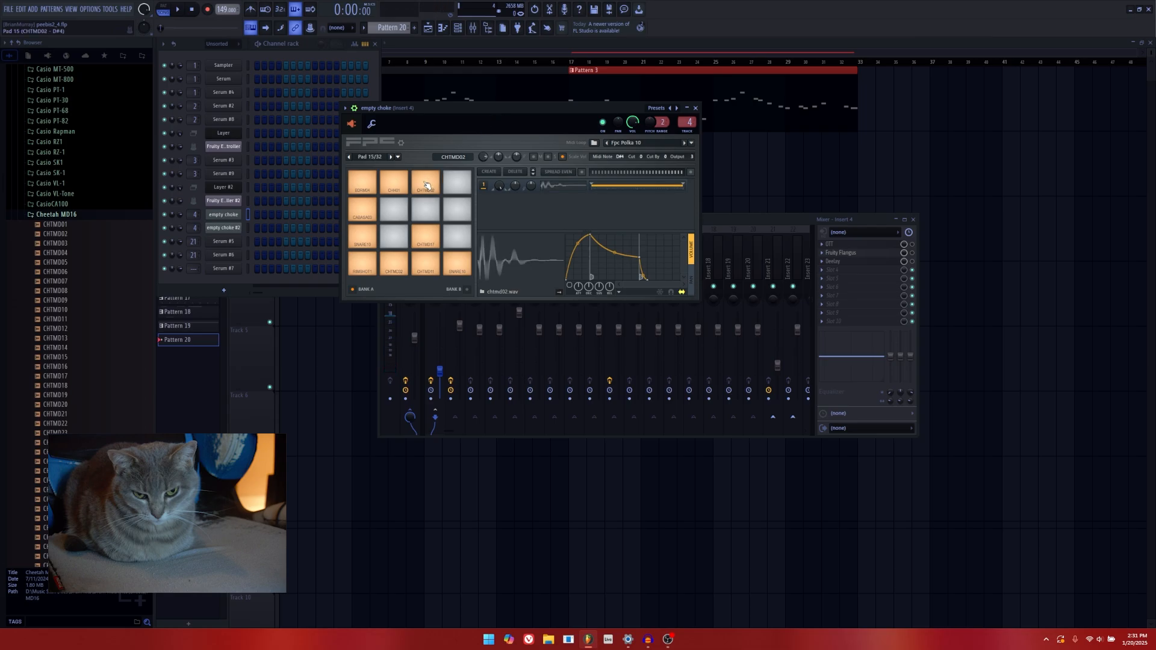
{"action": "left_click", "coordinate": [427, 185]}
{"action": "left_click", "coordinate": [427, 186]}
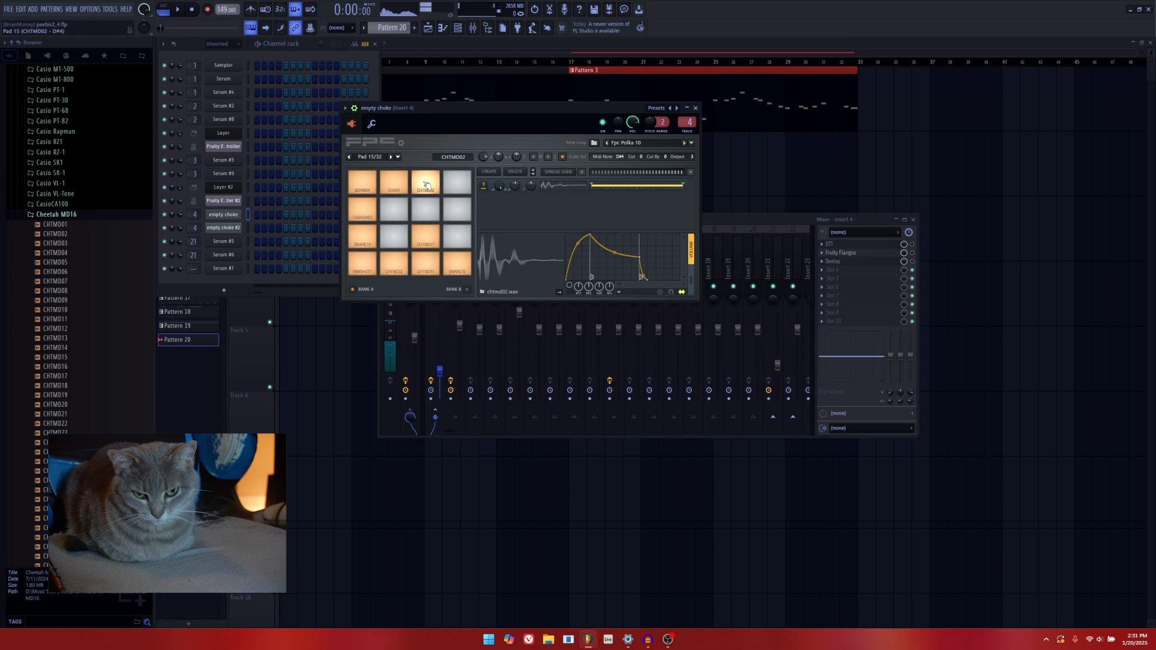
{"action": "left_click", "coordinate": [427, 185]}
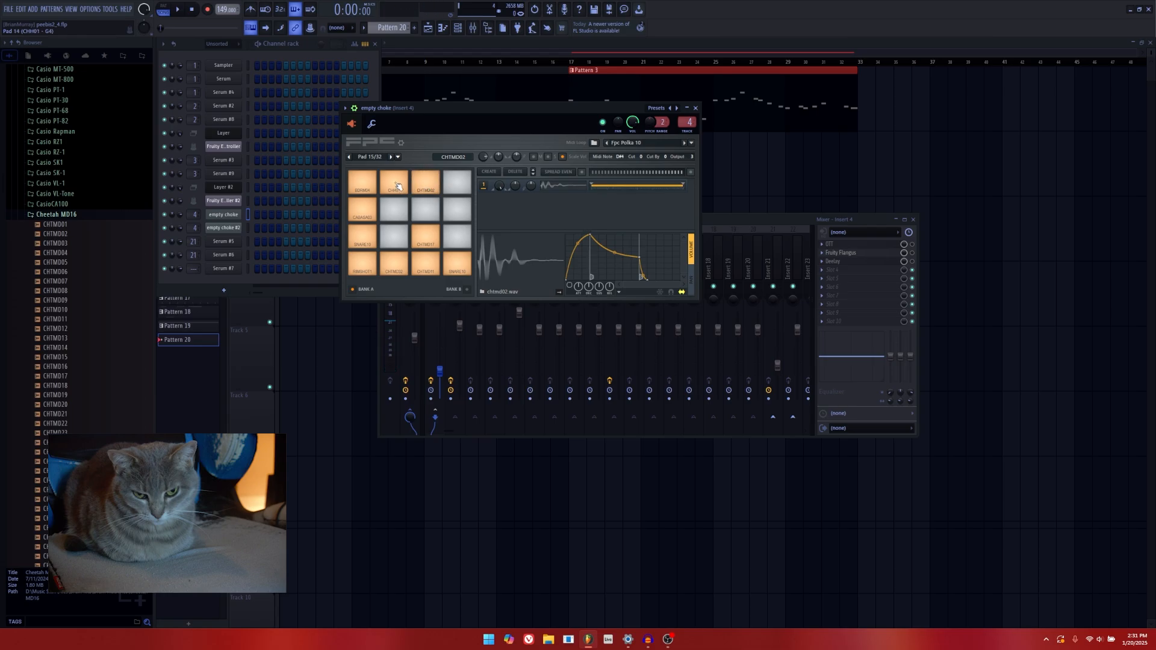
{"action": "left_click", "coordinate": [396, 185]}
{"action": "left_click", "coordinate": [398, 184]}
{"action": "left_click", "coordinate": [398, 184]}
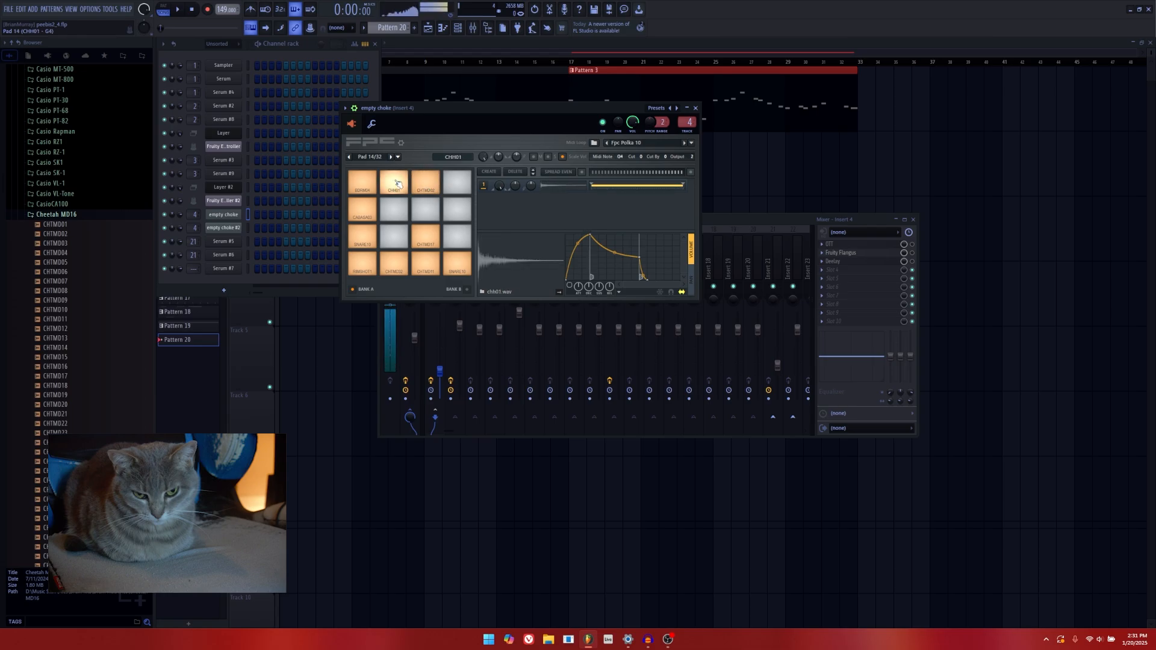
{"action": "left_click", "coordinate": [398, 184]}
{"action": "left_click", "coordinate": [398, 184]}
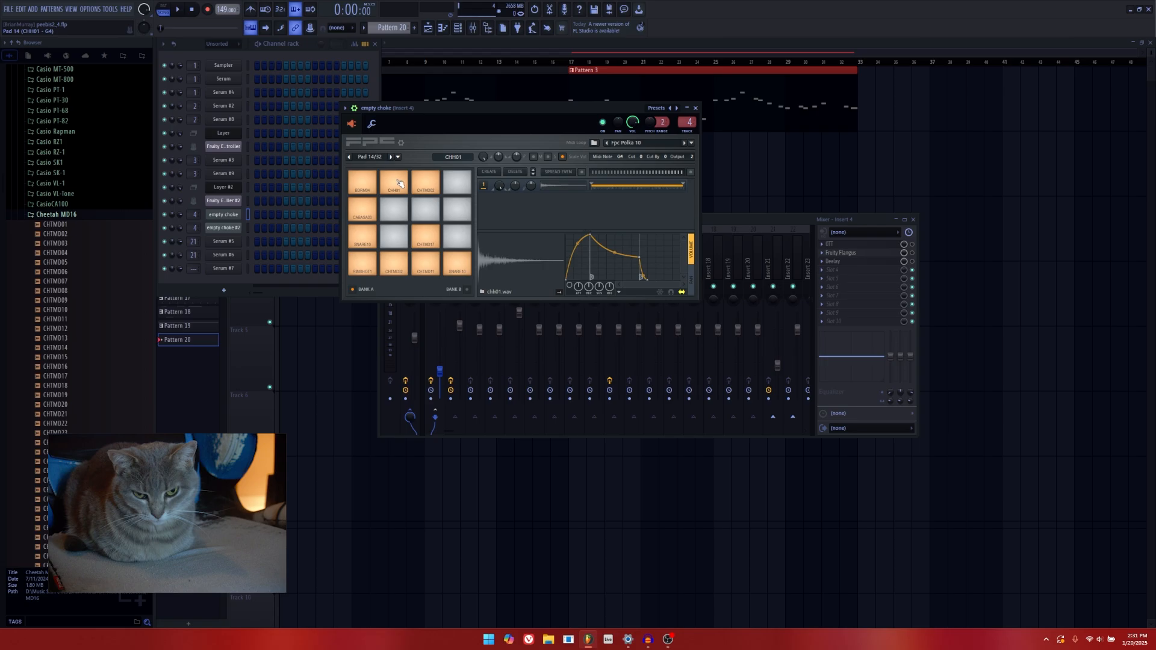
Audition the BDRM04, CABASA03, CHH01, SNARE10 and CHTMD32 pads of the empty choke drum sampler.
{"action": "left_click", "coordinate": [359, 184]}
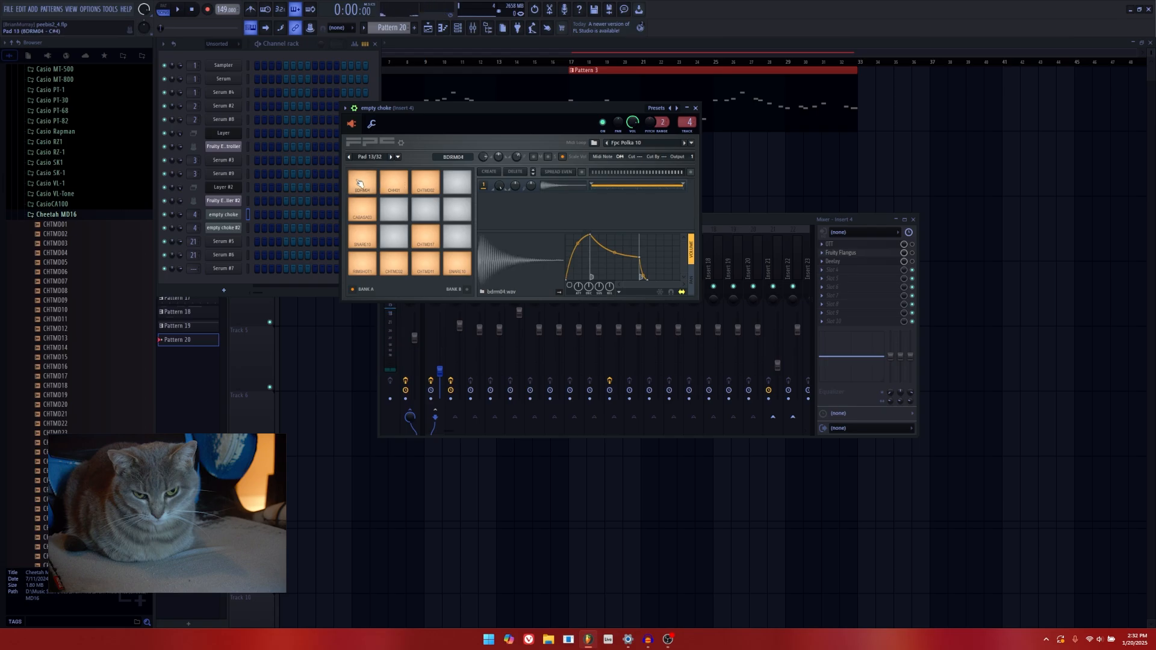
{"action": "left_click", "coordinate": [360, 184]}
{"action": "left_click", "coordinate": [359, 183]}
{"action": "left_click", "coordinate": [364, 211]}
{"action": "left_click", "coordinate": [363, 211]}
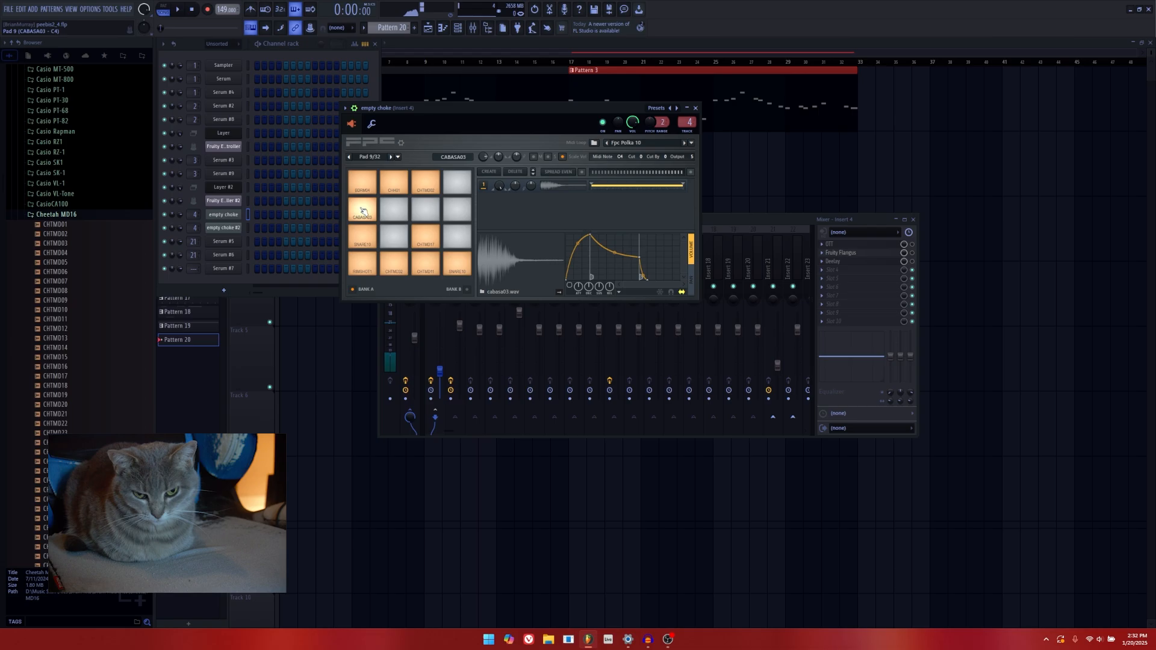
{"action": "left_click", "coordinate": [363, 211]}
{"action": "left_click", "coordinate": [397, 183]}
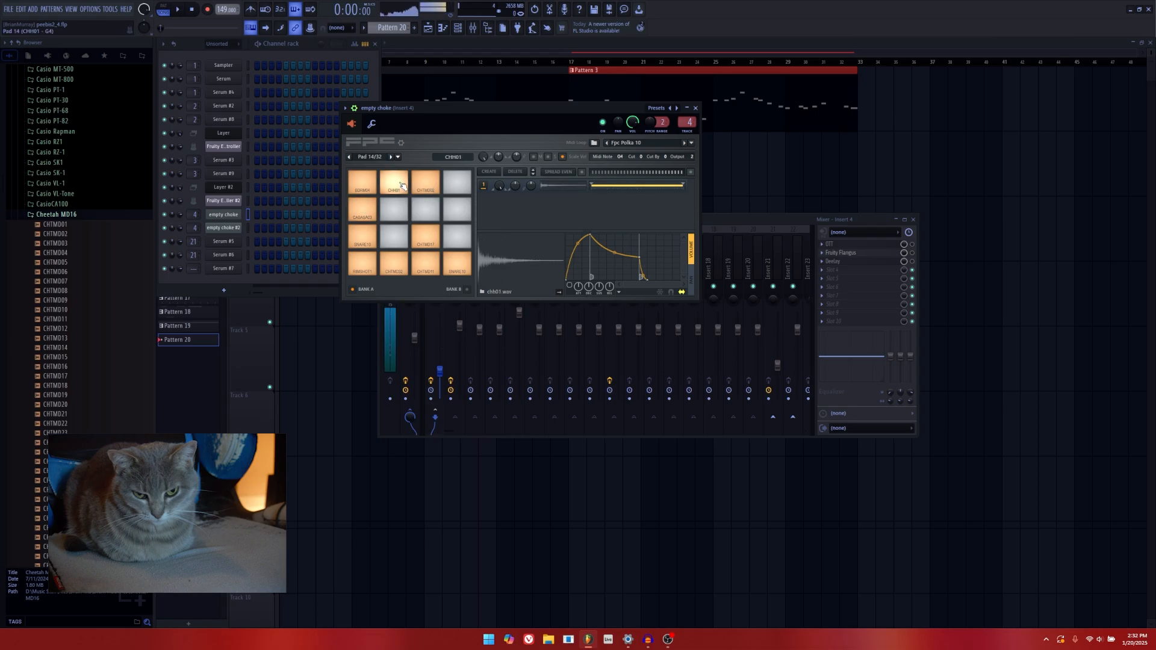
{"action": "left_click", "coordinate": [369, 207]}
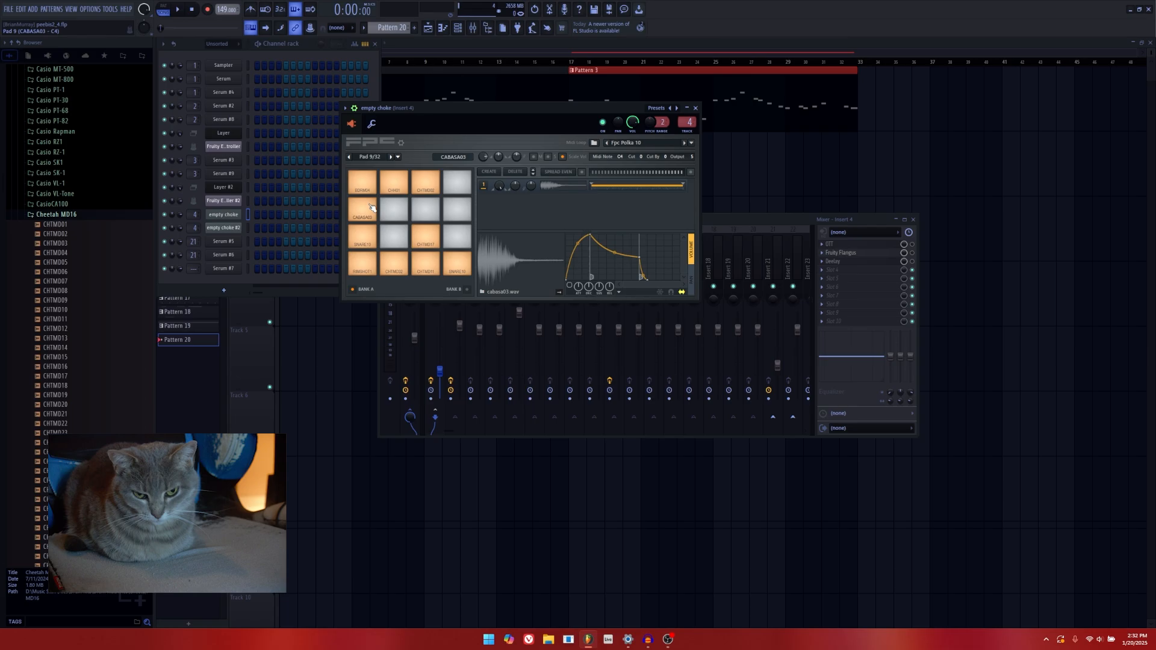
{"action": "left_click", "coordinate": [374, 236]}
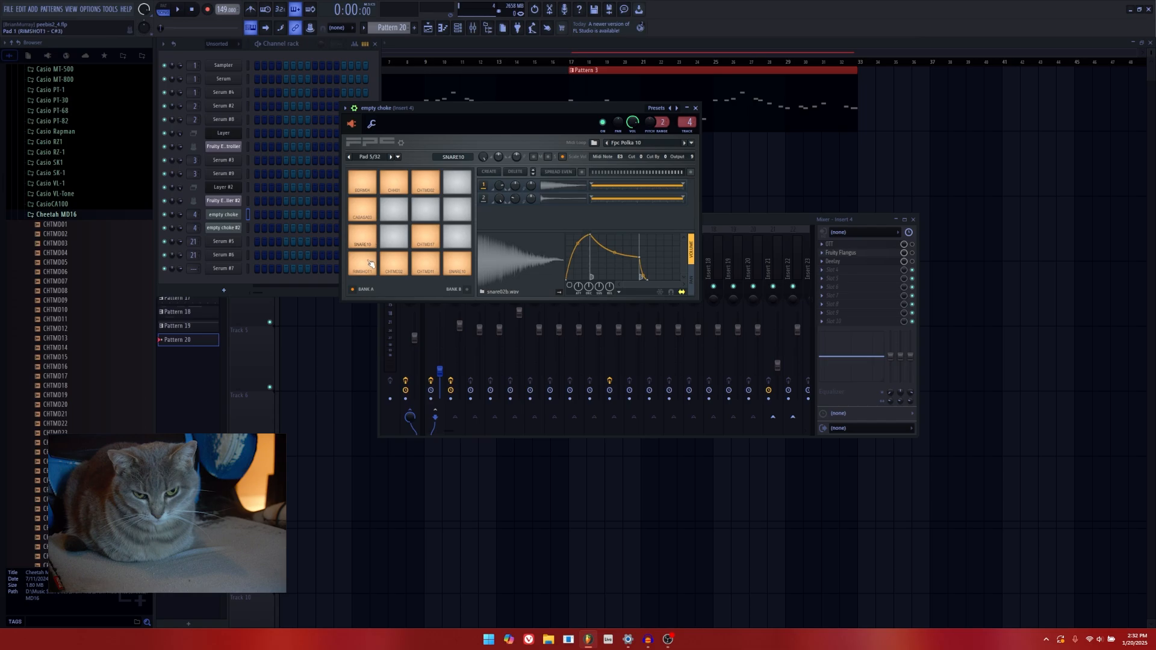
{"action": "left_click", "coordinate": [392, 265]}
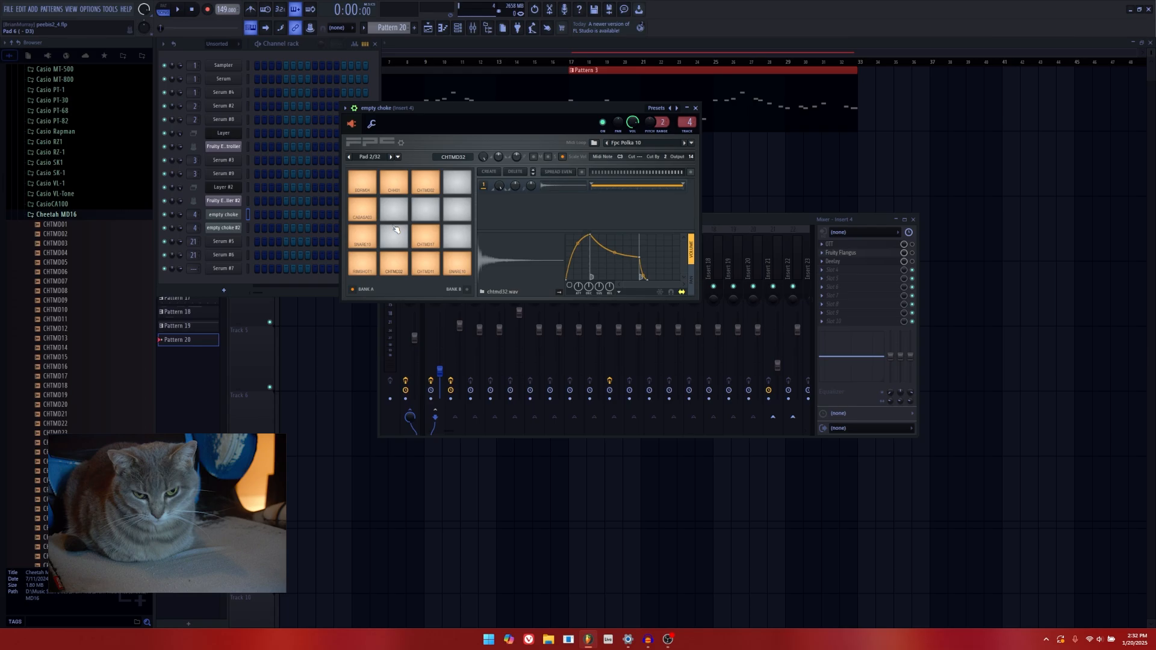
Place two SNARE10 notes and one CABASA03 note in empty choke's piano roll for Pattern 20, with the cabasa directly after the second snare.
{"action": "left_click", "coordinate": [177, 389]}
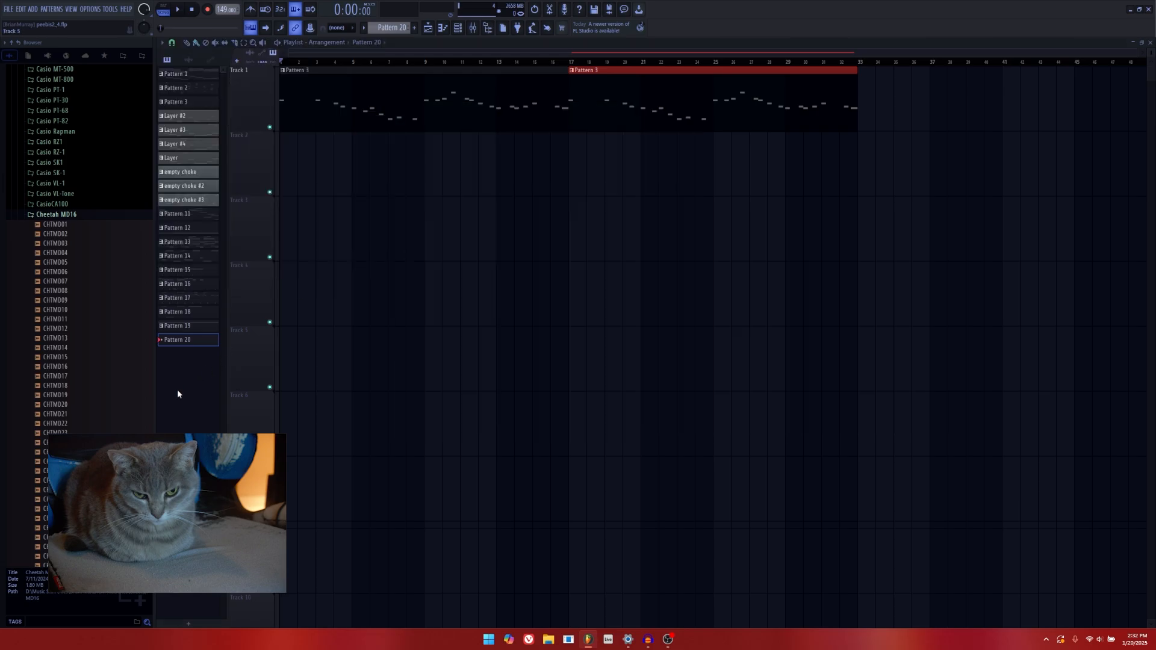
{"action": "left_click", "coordinate": [459, 27]}
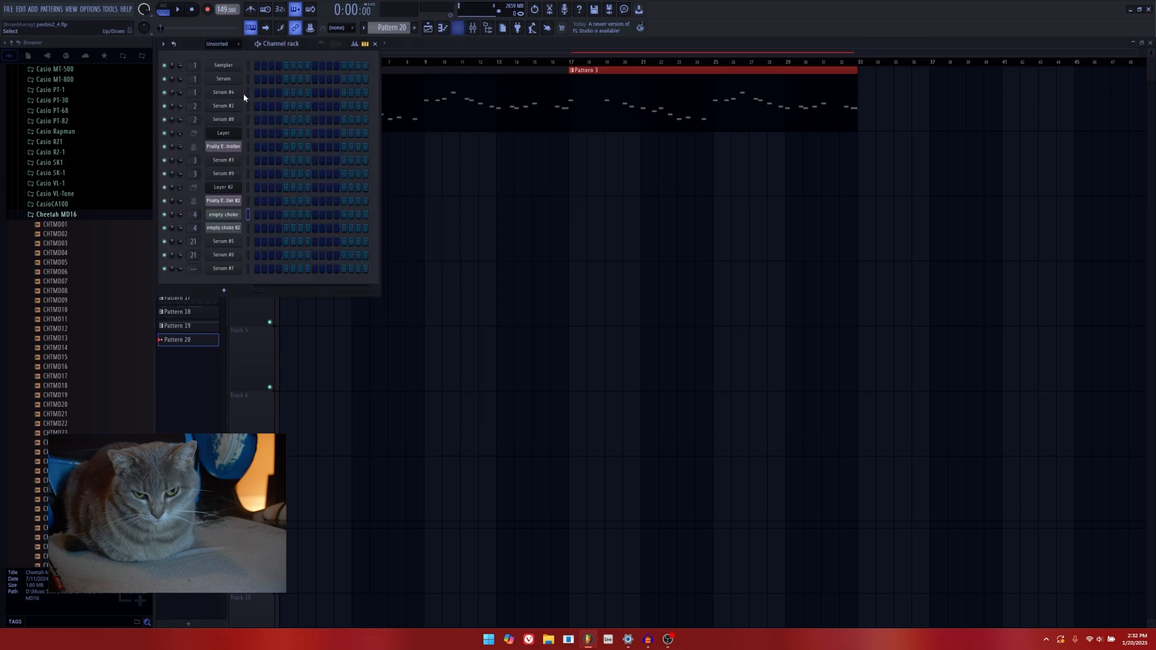
{"action": "left_click", "coordinate": [223, 214]}
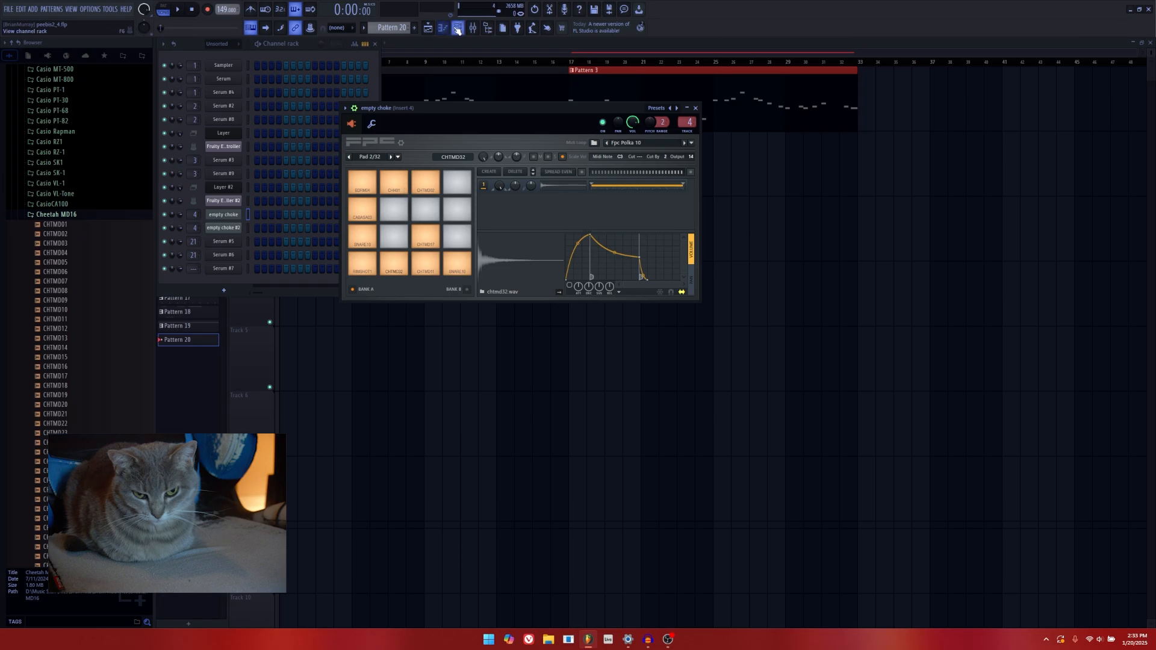
{"action": "key", "text": "F7"}
{"action": "scroll", "coordinate": [600, 241], "scroll_direction": "up", "scroll_amount": 2}
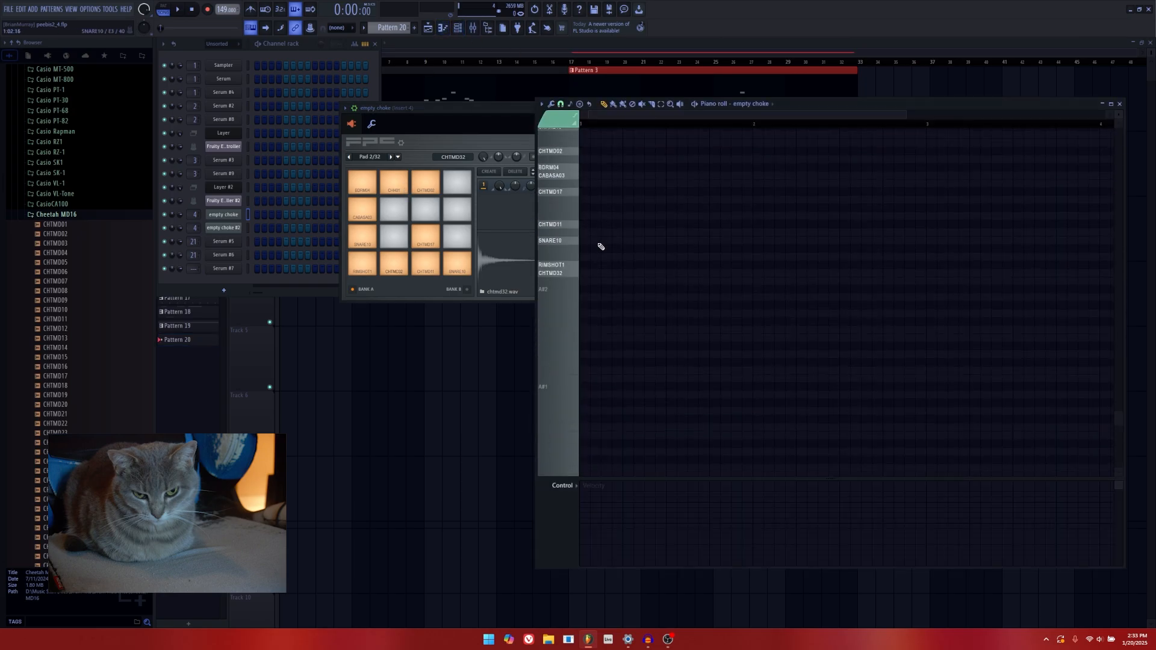
{"action": "left_click", "coordinate": [627, 240]}
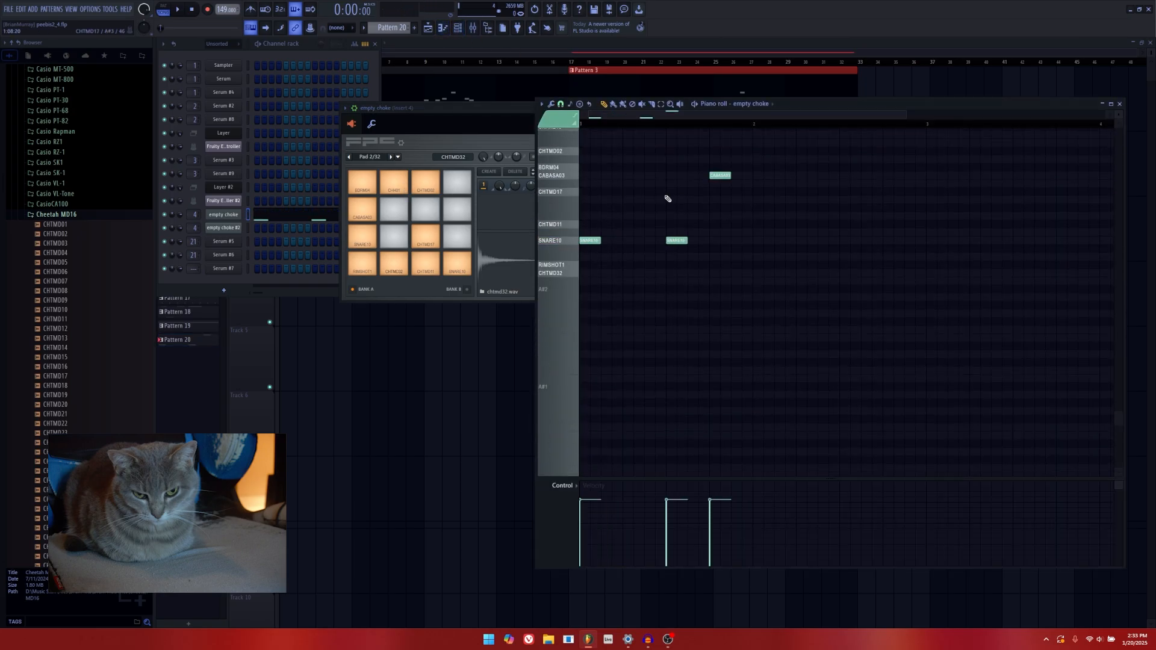
{"action": "left_click_drag", "start_coordinate": [723, 175], "coordinate": [704, 175]}
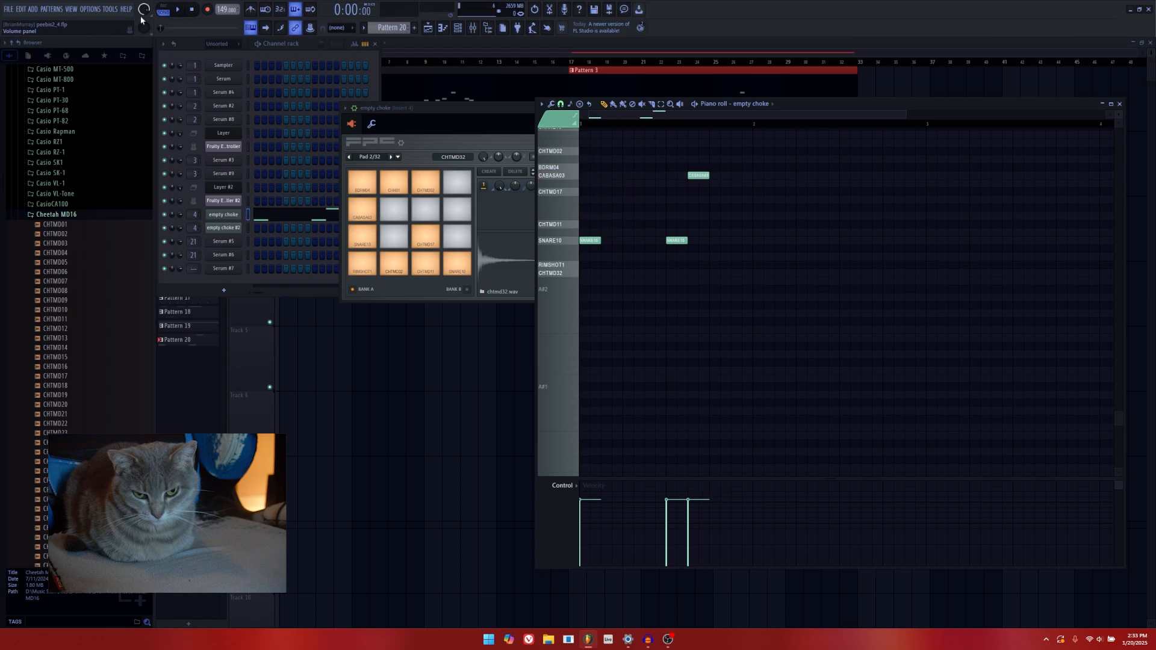
Play back Pattern 20 and delete both SNARE10 notes and the CABASA03 note from empty choke's piano roll.
{"action": "key", "text": "space"}
{"action": "key", "text": "space"}
{"action": "left_click", "coordinate": [667, 126]}
{"action": "key", "text": "space"}
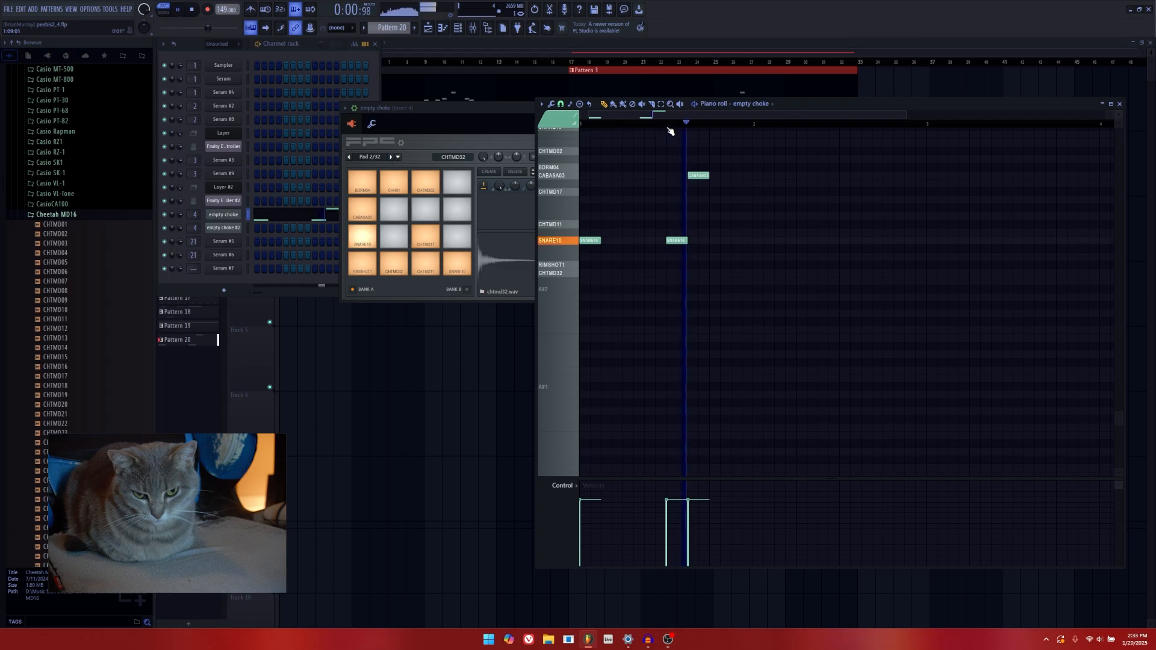
{"action": "key", "text": "space"}
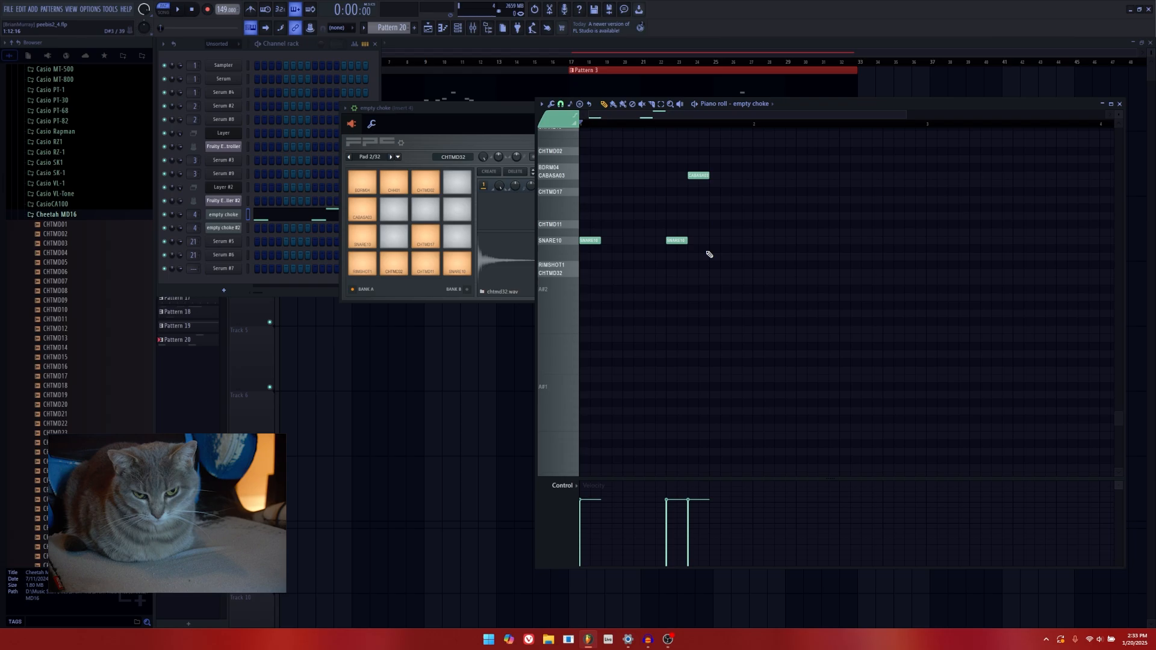
{"action": "right_click", "coordinate": [677, 241]}
{"action": "right_click", "coordinate": [699, 176]}
{"action": "right_click", "coordinate": [591, 240]}
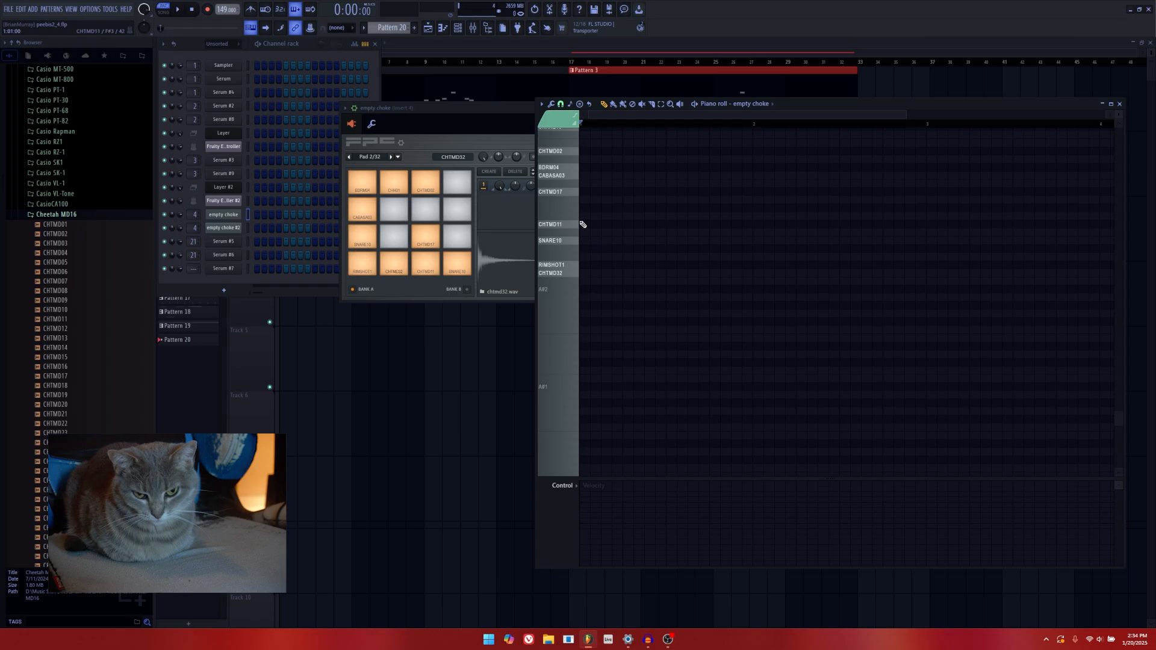
Audition the CHH01, CABASA03 and BDRM04 pads of the empty choke sampler.
{"action": "left_click", "coordinate": [442, 226]}
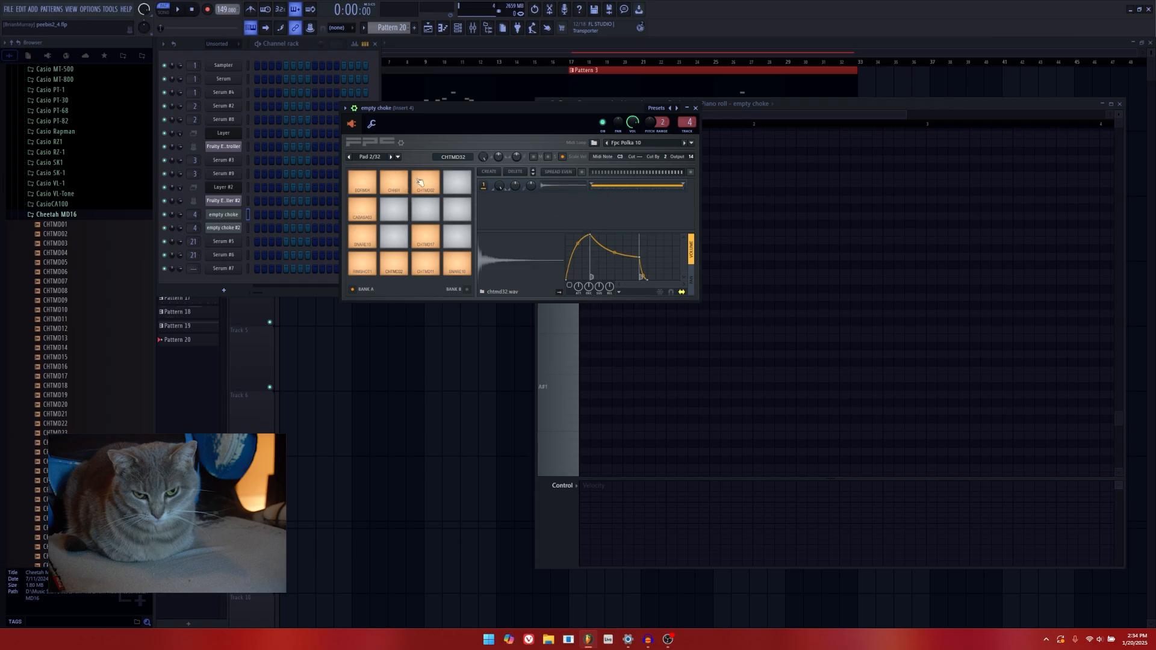
{"action": "left_click", "coordinate": [394, 183]}
{"action": "left_click", "coordinate": [365, 209]}
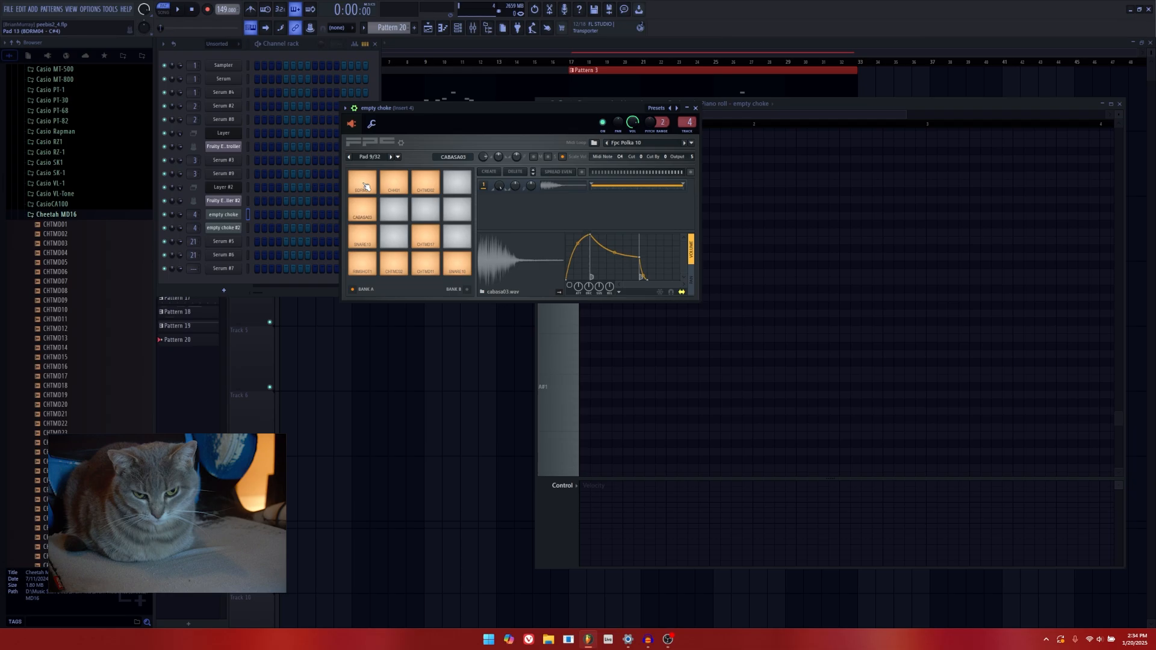
{"action": "left_click", "coordinate": [365, 186]}
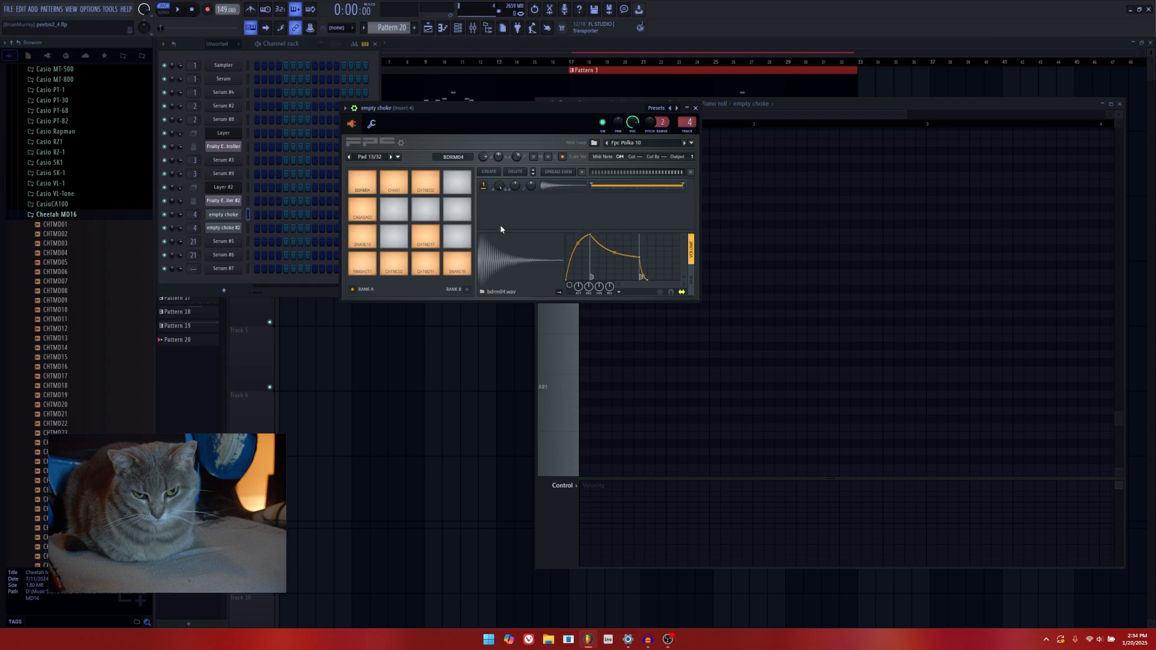
Place ten back-to-back CABASA03 notes from the start of Pattern 20's piano roll and play them back.
{"action": "left_click", "coordinate": [571, 558]}
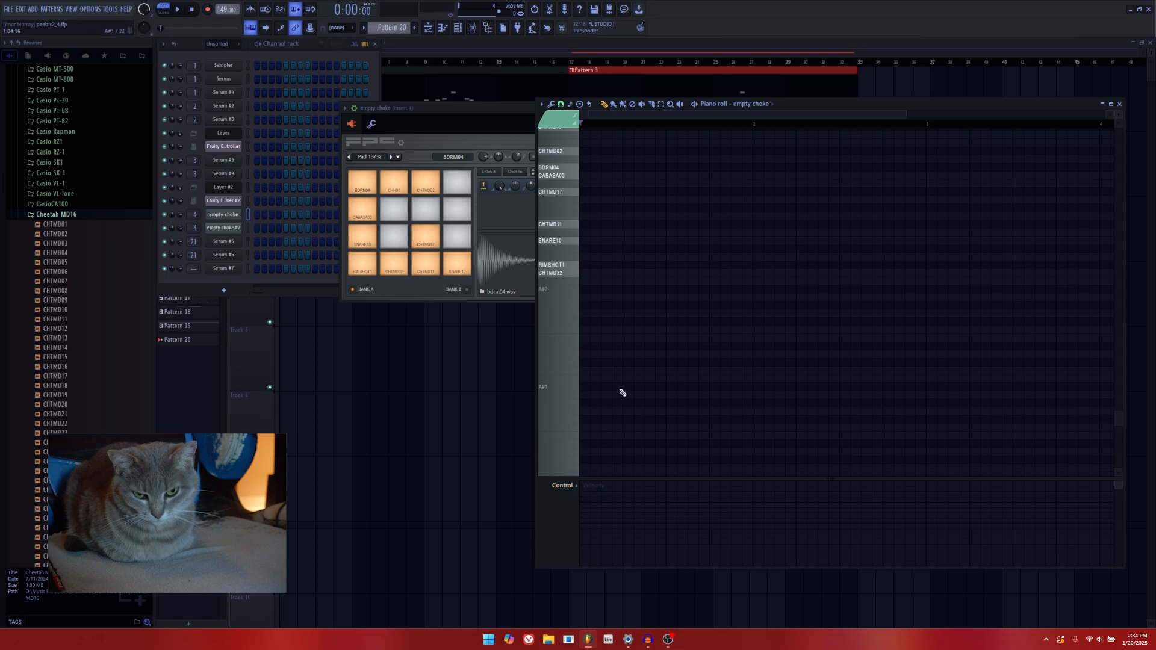
{"action": "scroll", "coordinate": [622, 393], "scroll_direction": "up", "scroll_amount": 1}
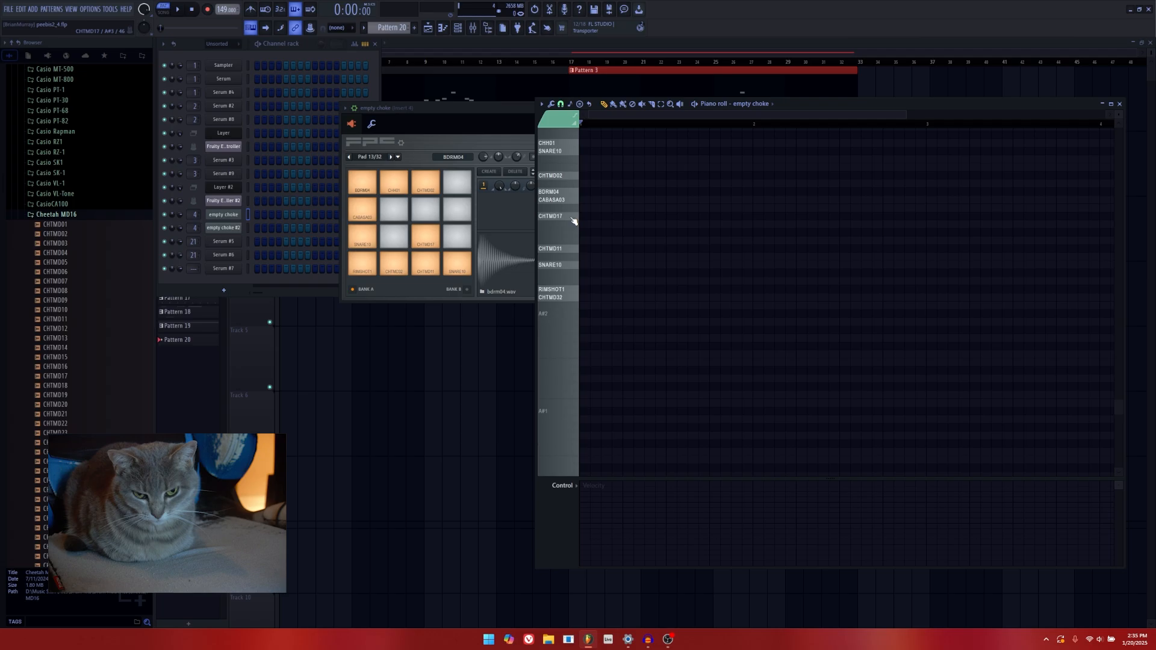
{"action": "left_click", "coordinate": [596, 201]}
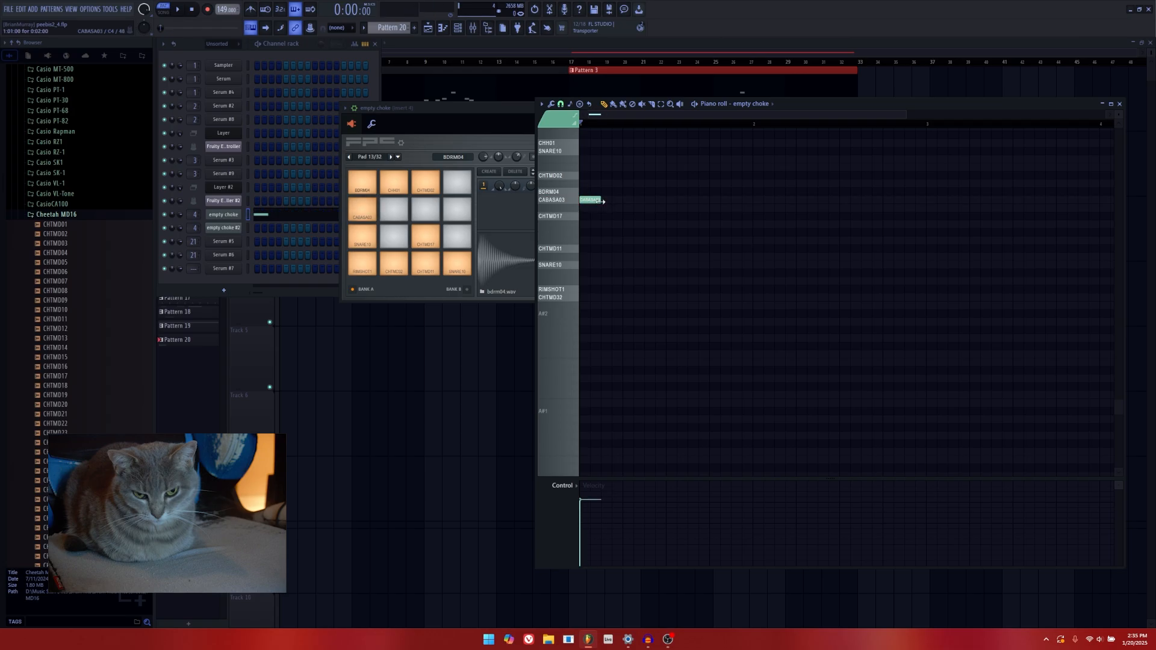
{"action": "left_click", "coordinate": [611, 201]}
{"action": "left_click", "coordinate": [633, 201]}
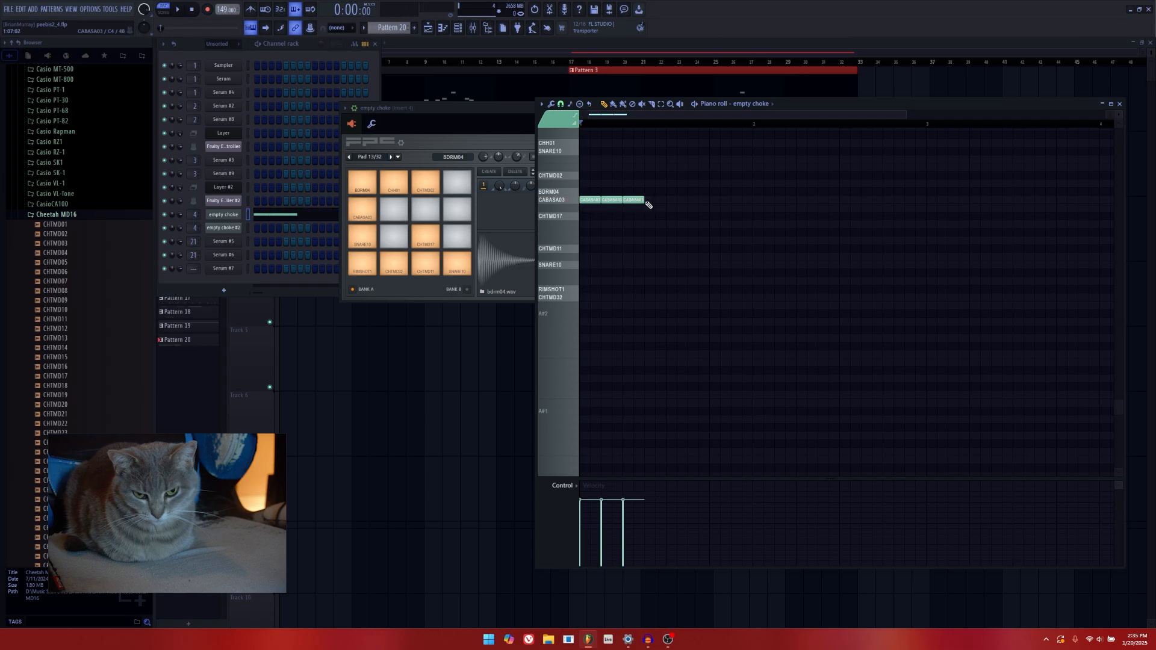
{"action": "left_click", "coordinate": [655, 201]}
{"action": "left_click", "coordinate": [677, 201]}
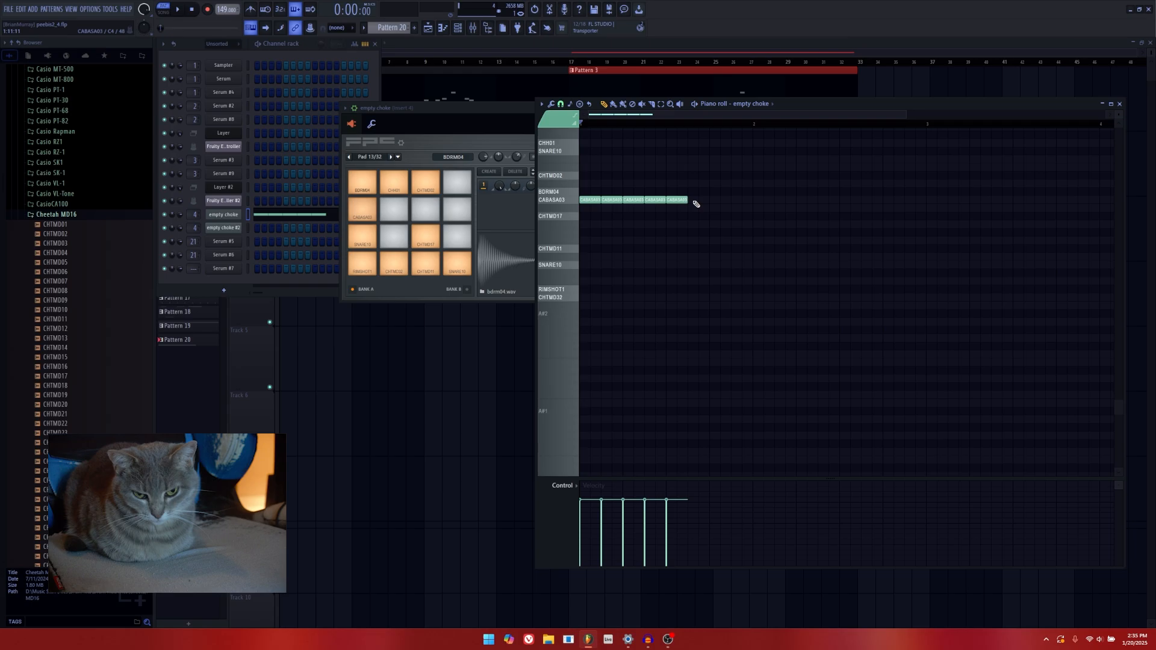
{"action": "left_click", "coordinate": [698, 201]}
{"action": "left_click", "coordinate": [720, 202]}
{"action": "left_click", "coordinate": [742, 201]}
{"action": "key", "text": "space"}
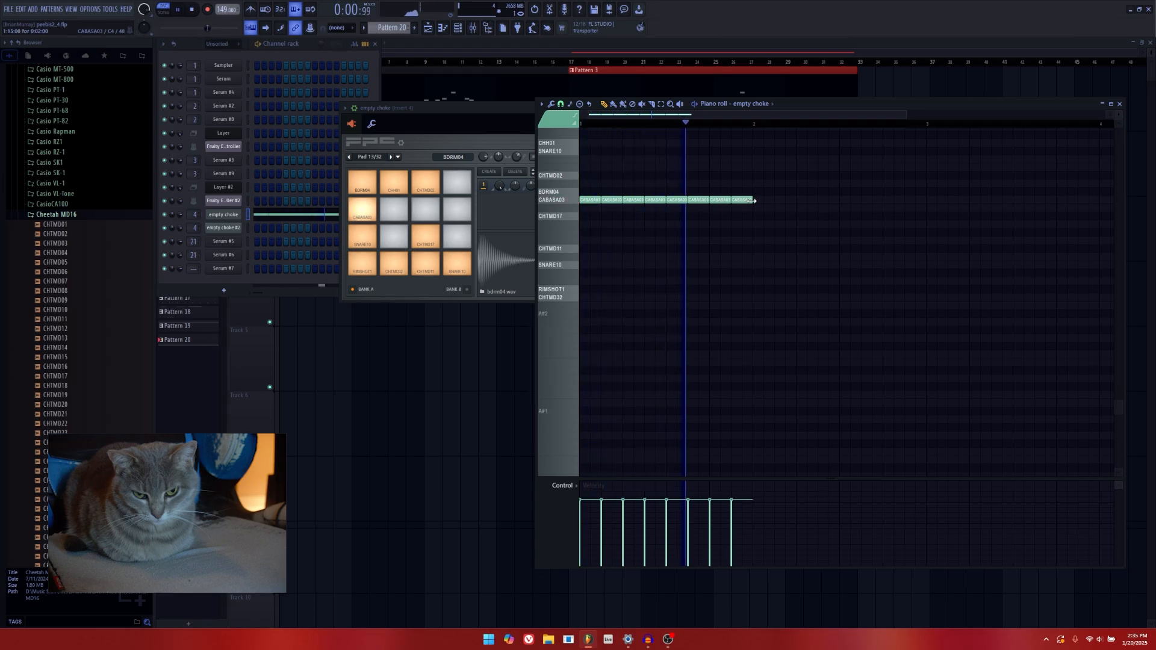
{"action": "left_click", "coordinate": [763, 200]}
{"action": "left_click", "coordinate": [785, 201]}
{"action": "key", "text": "space"}
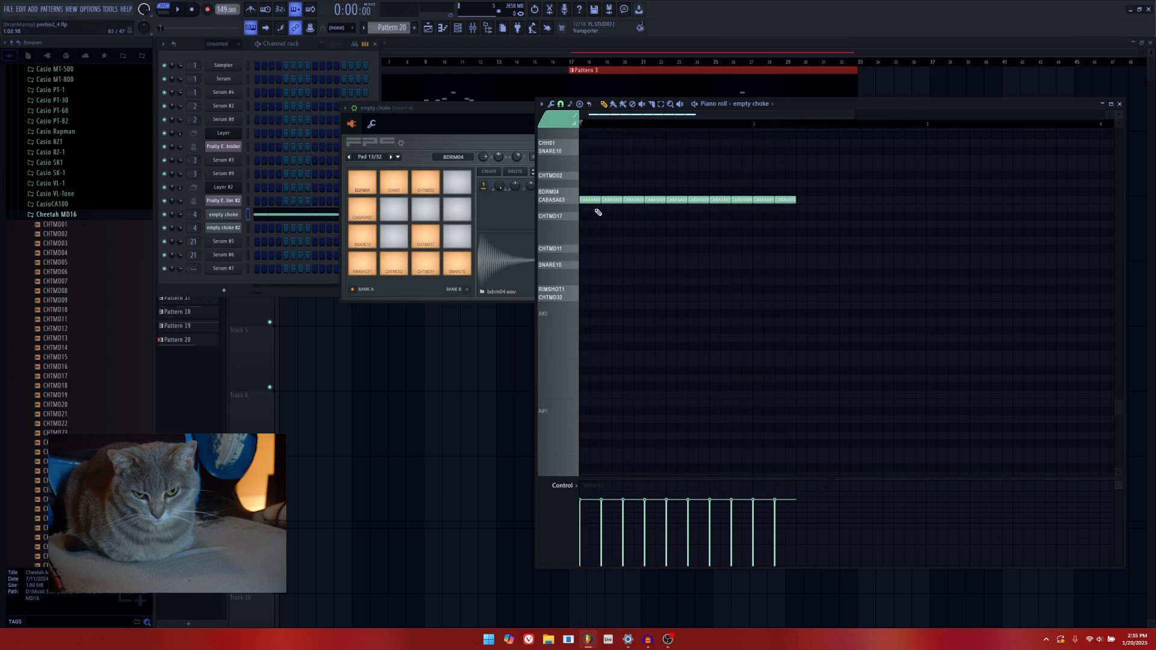
{"action": "key", "text": "space"}
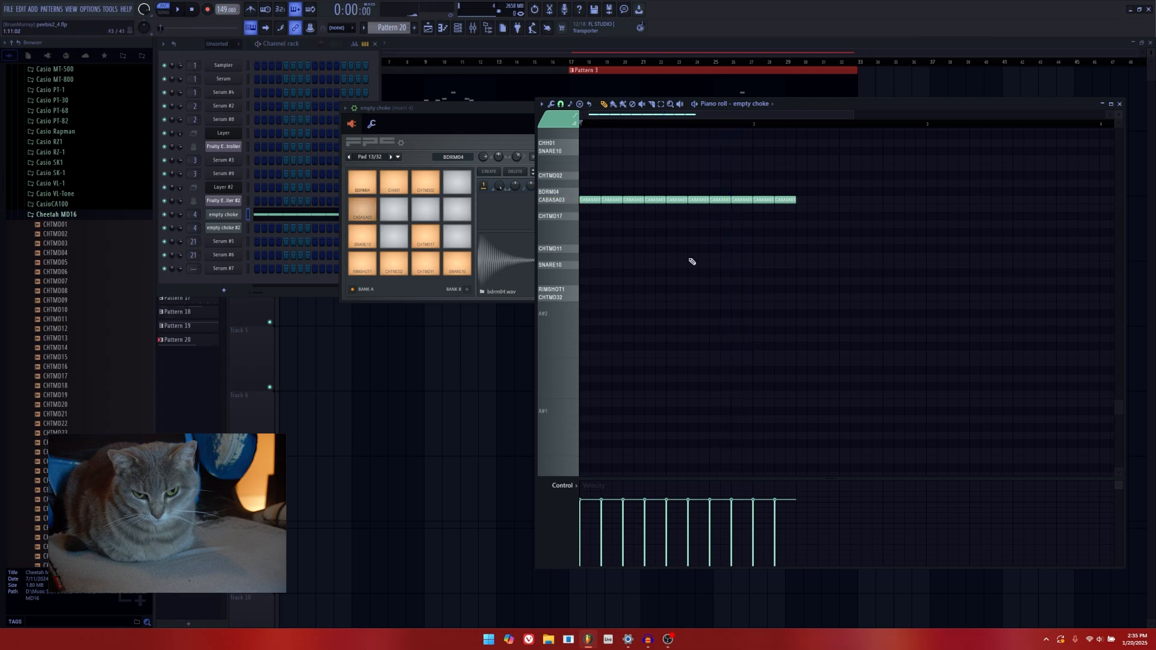
Chop all ten CABASA03 notes into two equal hits each by adjusting the Chopper's time multiplier, and play them back.
{"action": "left_click_drag", "start_coordinate": [597, 188], "coordinate": [864, 245]}
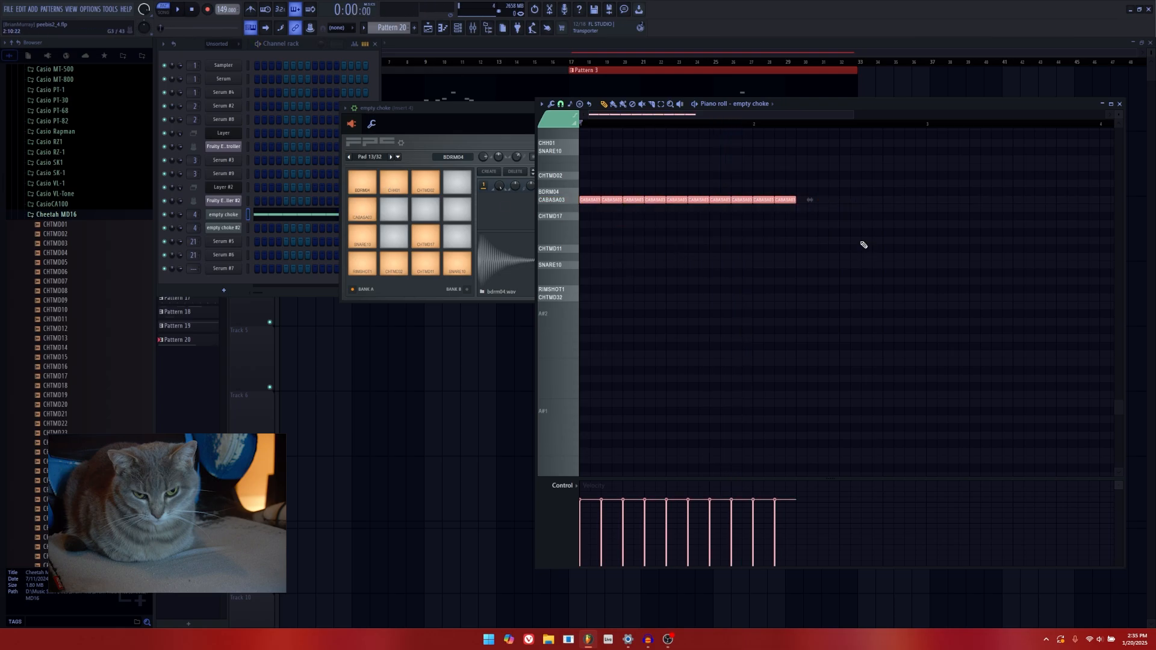
{"action": "key", "text": "alt+u"}
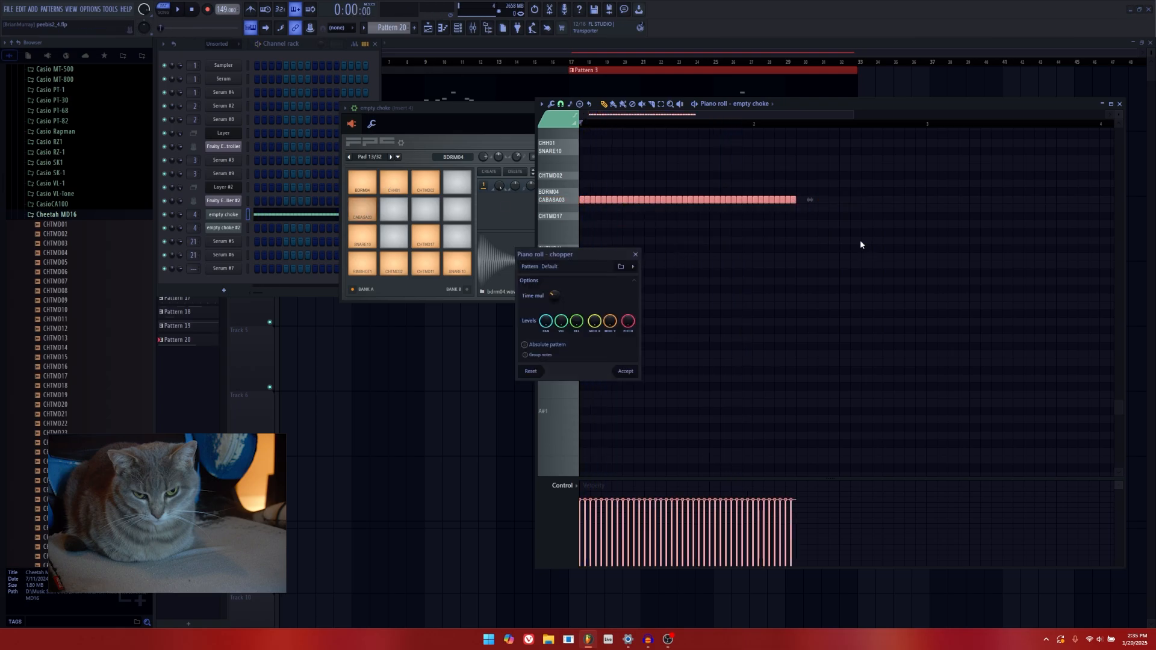
{"action": "left_click_drag", "start_coordinate": [554, 296], "coordinate": [554, 283]}
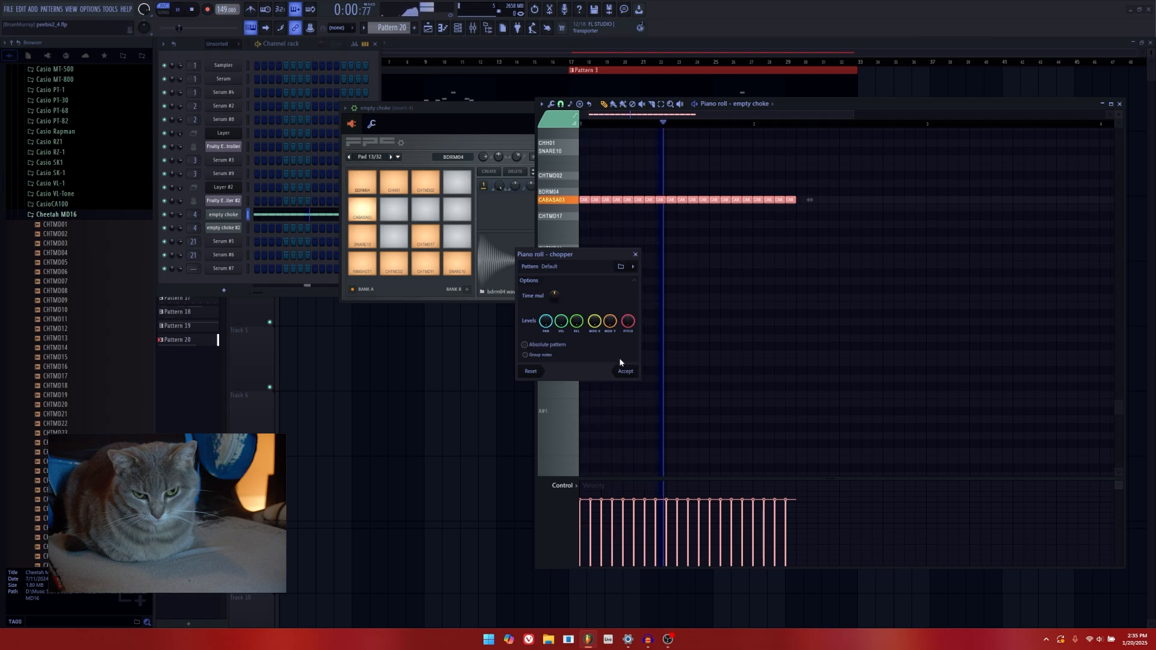
{"action": "left_click", "coordinate": [624, 371]}
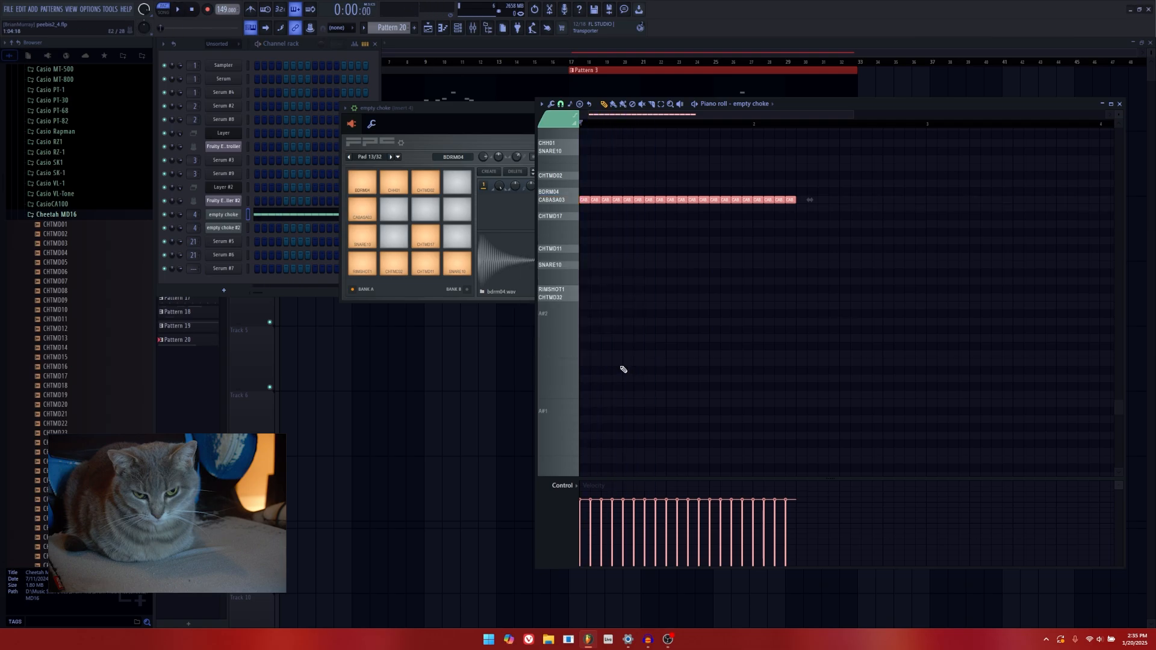
{"action": "key", "text": "space"}
Replace the chopped notes with one two-bar CABASA03 note, chop it into even sixteenth-step hits, and play it back.
{"action": "key", "text": "Delete"}
{"action": "left_click", "coordinate": [589, 200]}
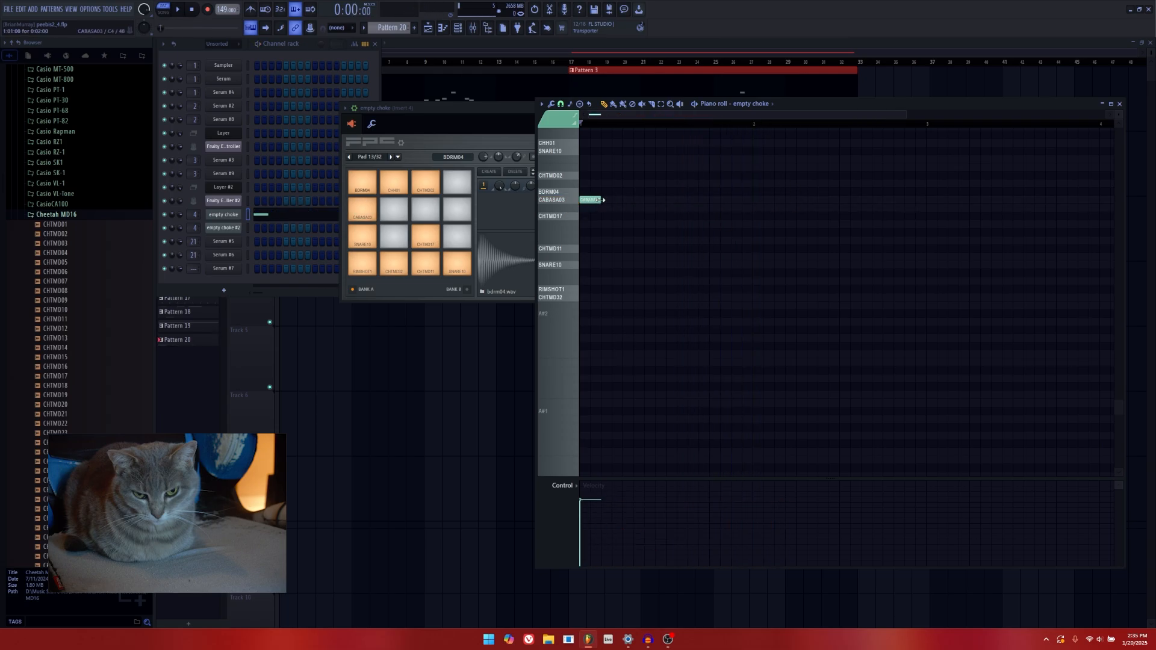
{"action": "left_click_drag", "start_coordinate": [599, 200], "coordinate": [925, 205]}
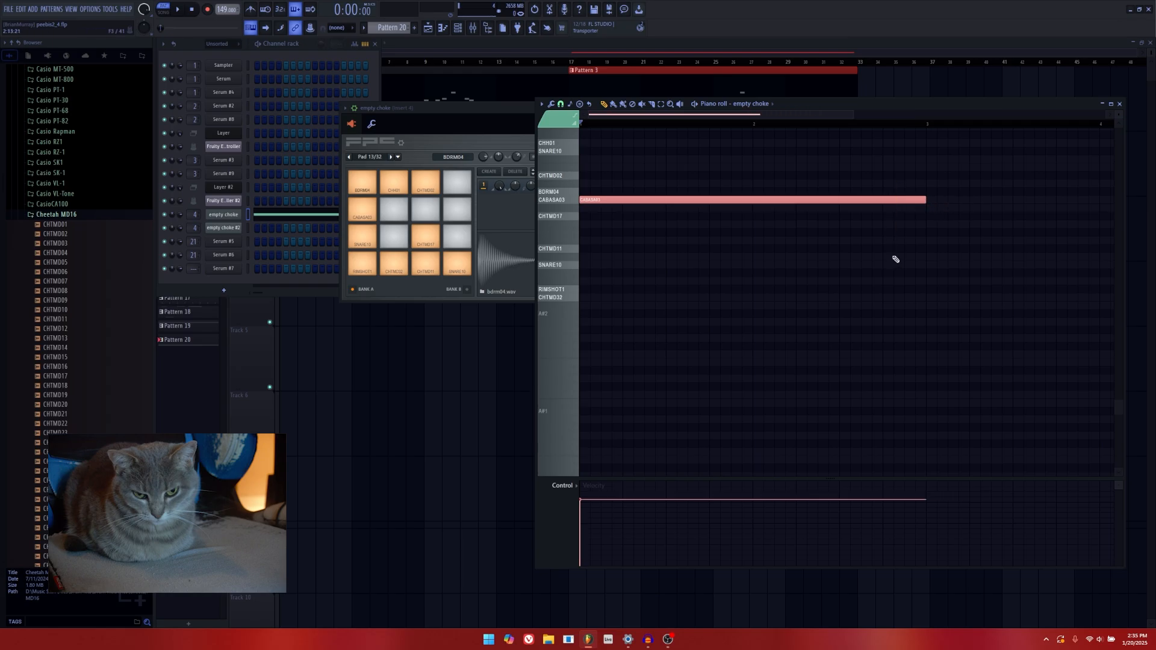
{"action": "key", "text": "ctrl+u"}
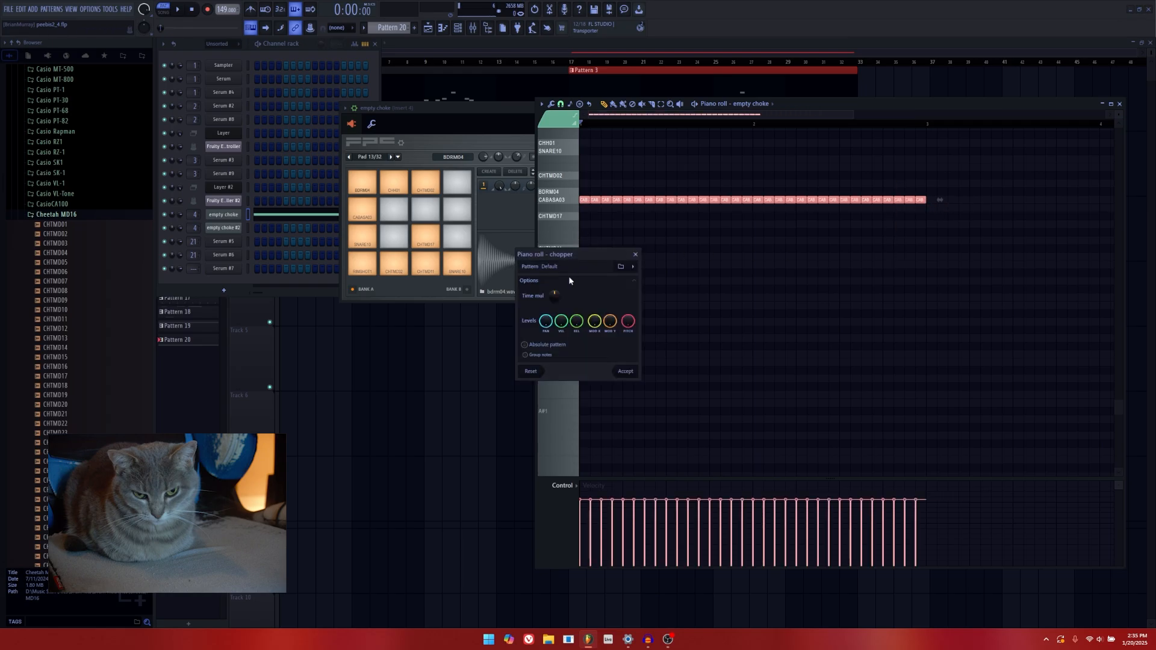
{"action": "left_click", "coordinate": [626, 371]}
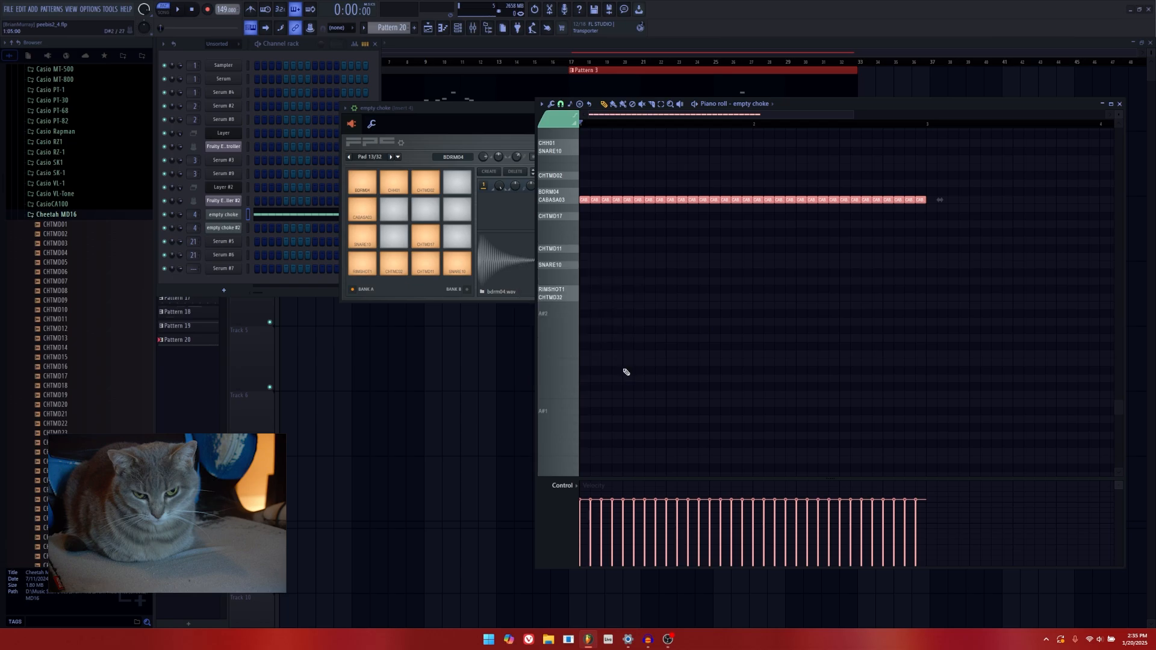
{"action": "key", "text": "space"}
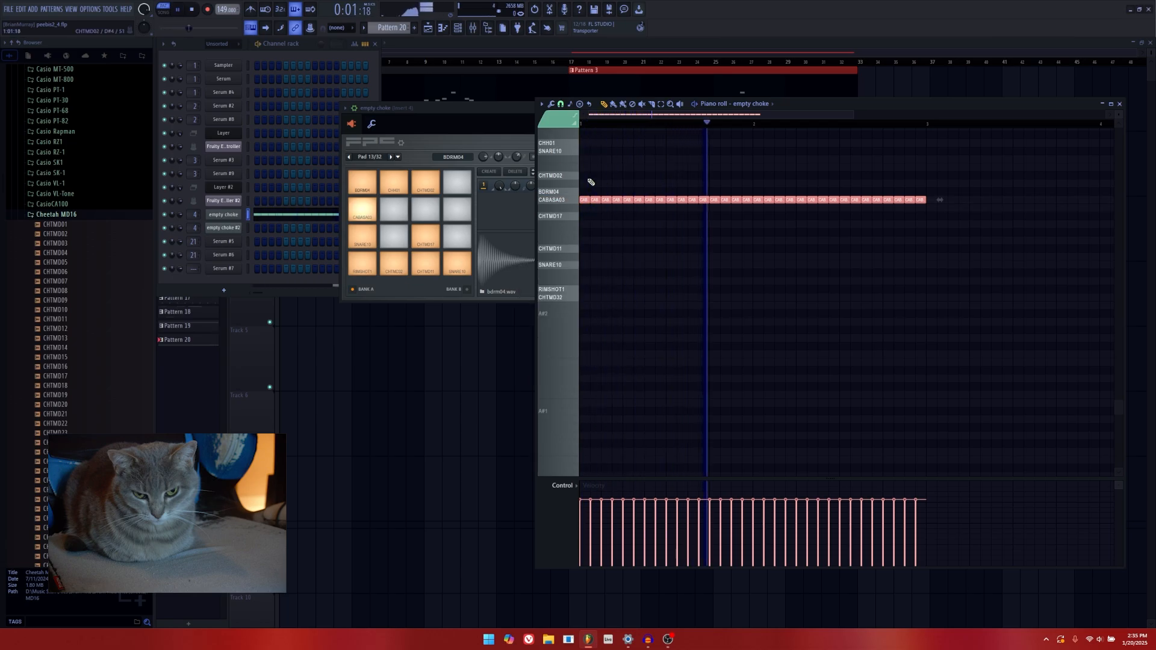
{"action": "key", "text": "space"}
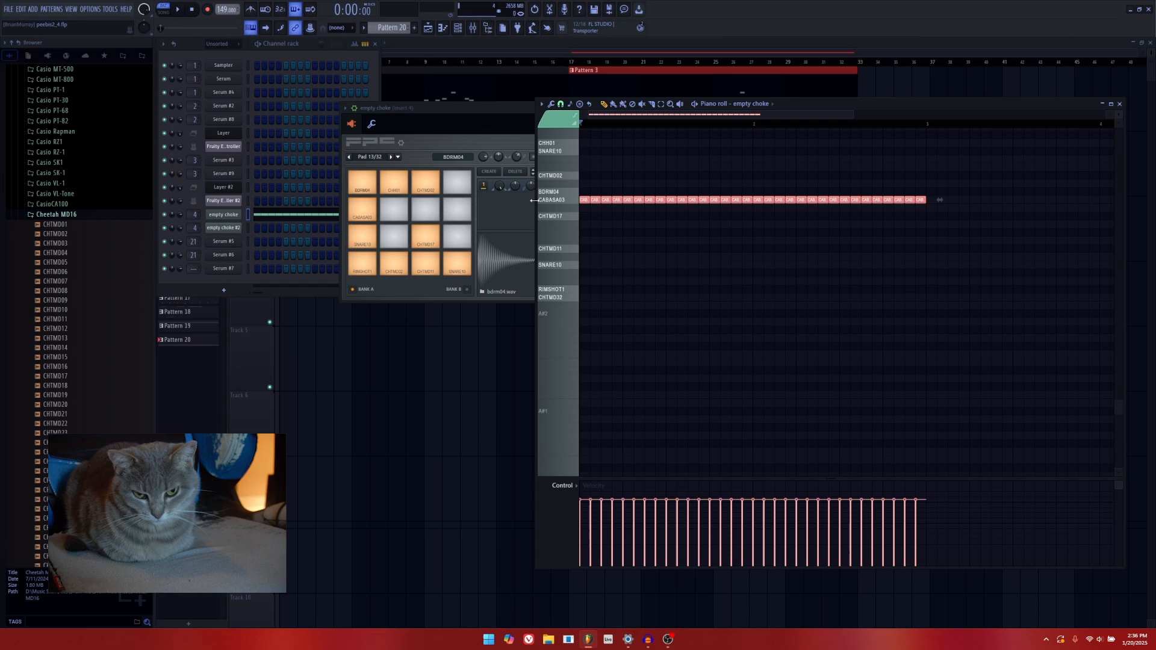
Add SNARE10 notes on steps 5 and 13 of bar 1 in place of the CABASA03 hits there, and play the pattern.
{"action": "key", "text": "space"}
{"action": "left_click", "coordinate": [561, 153]}
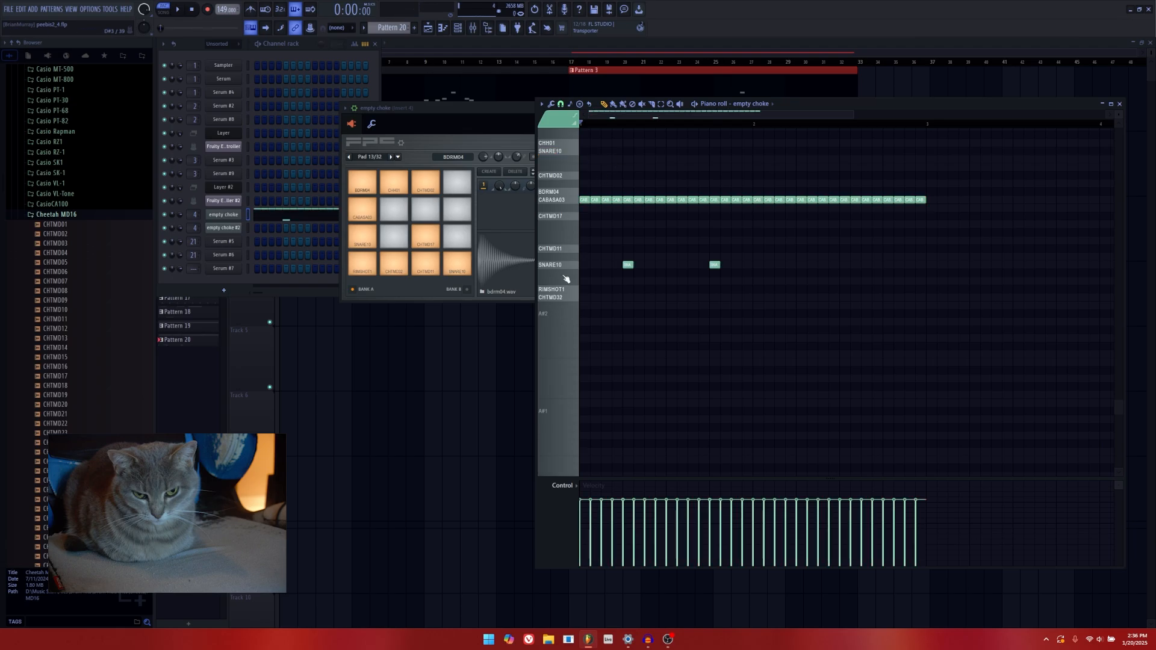
{"action": "key", "text": "space"}
{"action": "right_click", "coordinate": [629, 200]}
{"action": "right_click", "coordinate": [714, 200]}
{"action": "key", "text": "space"}
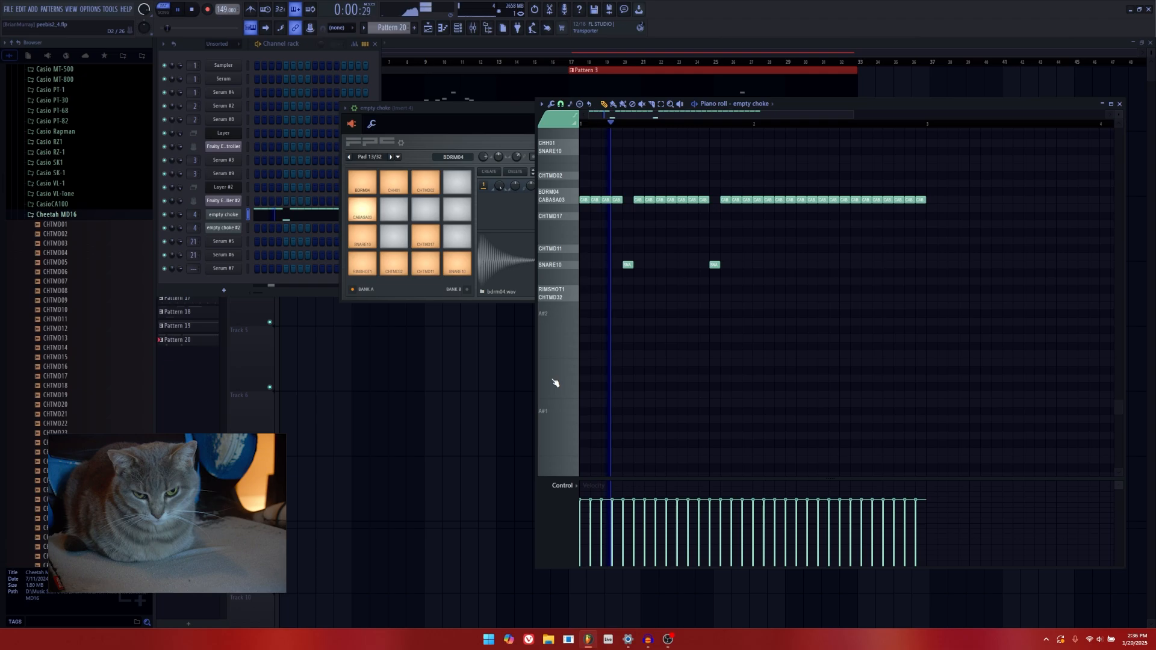
{"action": "key", "text": "space"}
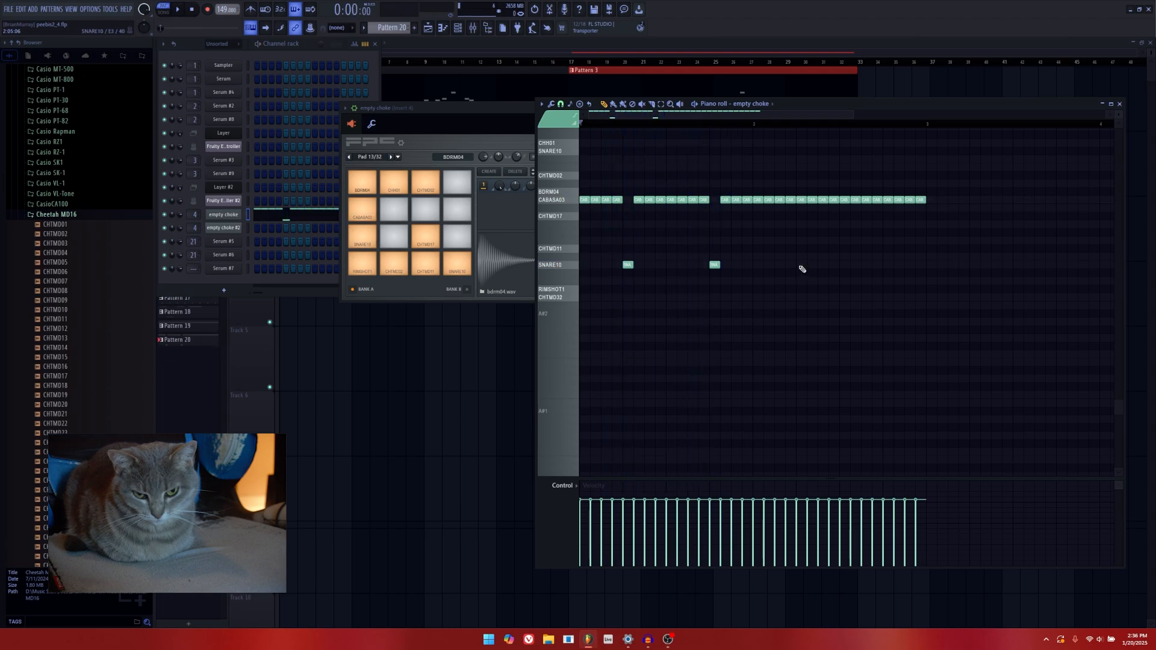
Add SNARE10 notes on steps 5 and 13 of bar 2, delete the CABASA03 hits at those positions, and play the pattern.
{"action": "left_click", "coordinate": [801, 265]}
{"action": "left_click", "coordinate": [888, 265]}
{"action": "right_click", "coordinate": [801, 200]}
{"action": "right_click", "coordinate": [888, 200]}
{"action": "key", "text": "space"}
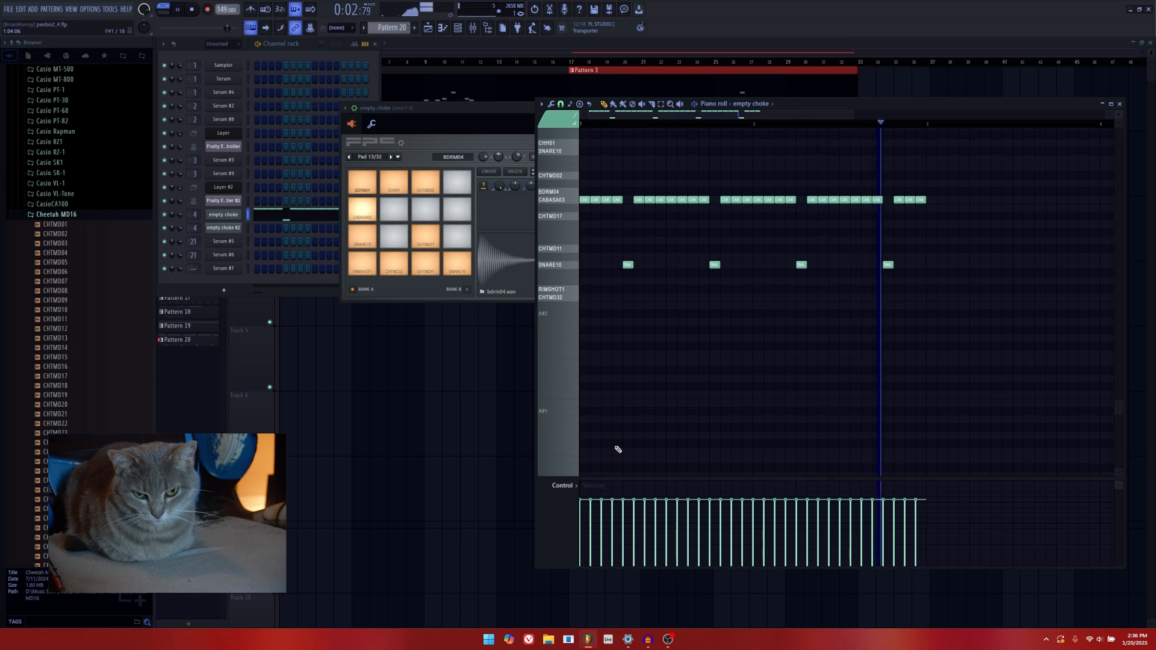
{"action": "key", "text": "space"}
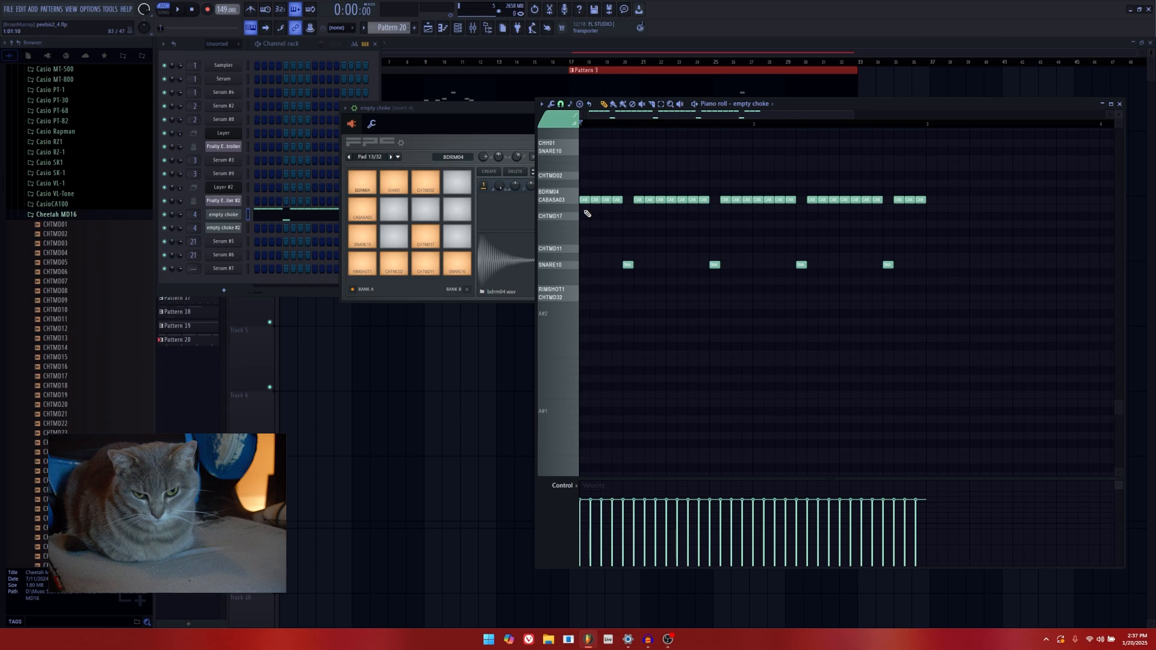
Replace the first CABASA03 hit of bar 1 with a BDRM04 note and play the pattern back.
{"action": "scroll", "coordinate": [594, 239], "scroll_direction": "up", "scroll_amount": 1}
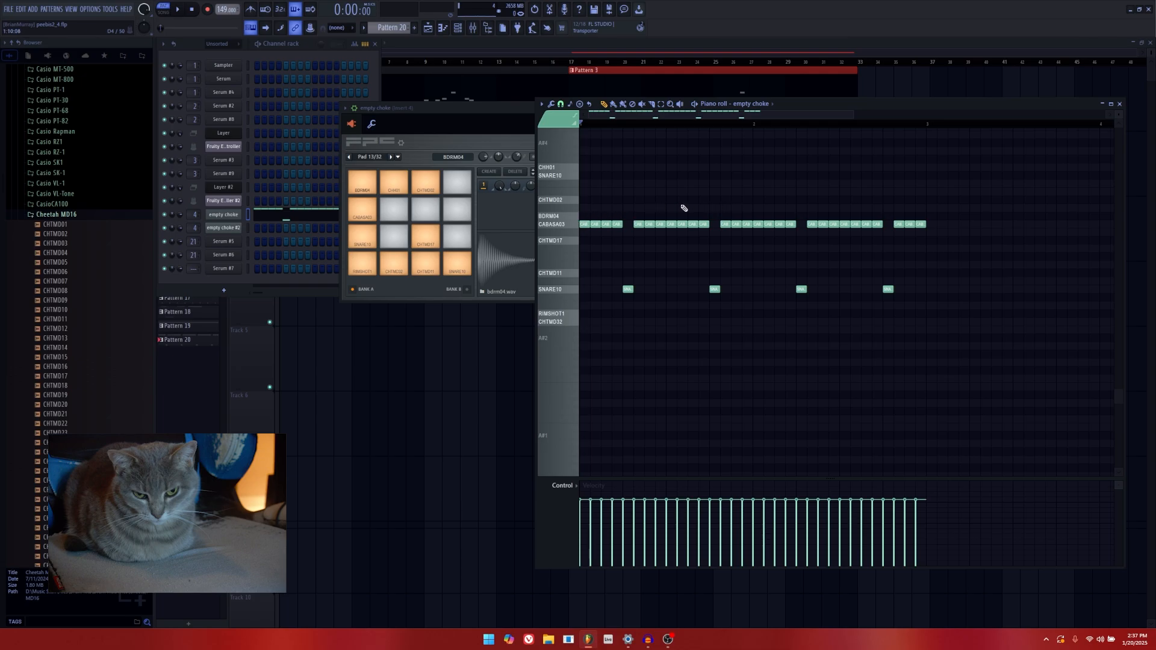
{"action": "left_click", "coordinate": [585, 216]}
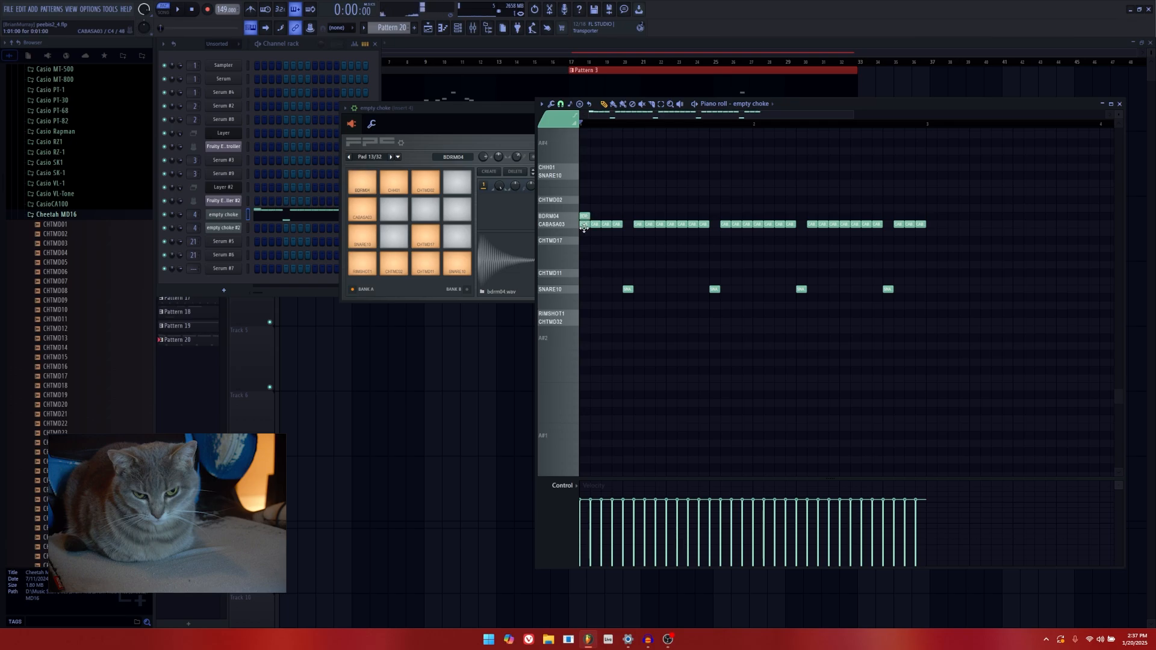
{"action": "right_click", "coordinate": [585, 225]}
{"action": "key", "text": "space"}
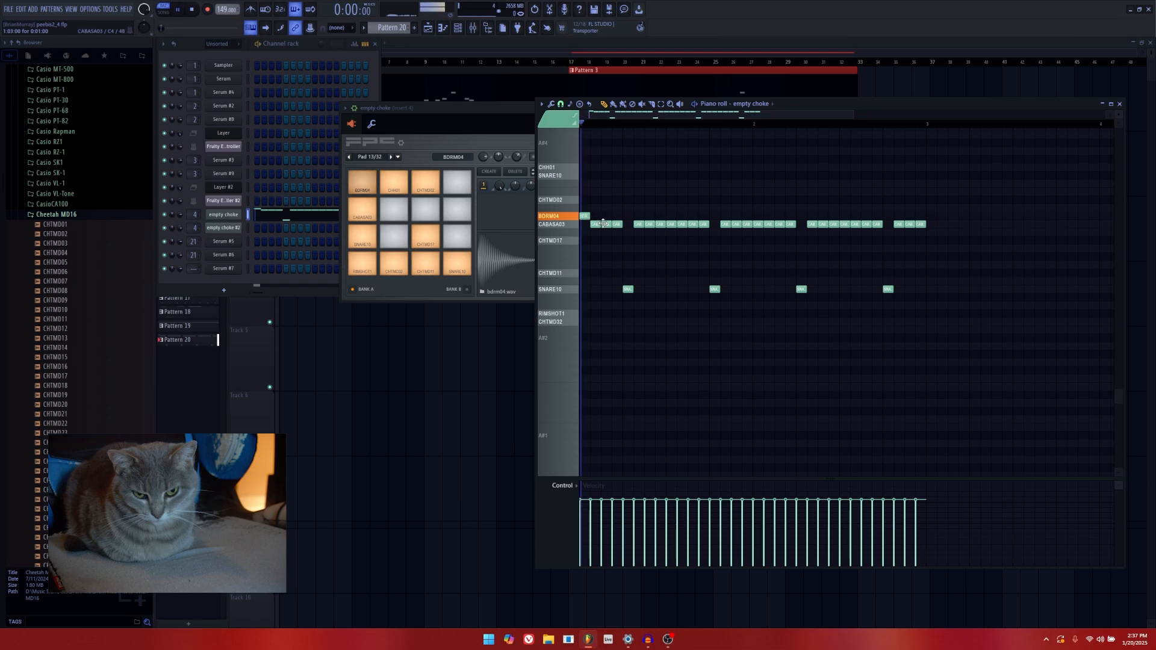
{"action": "key", "text": "space"}
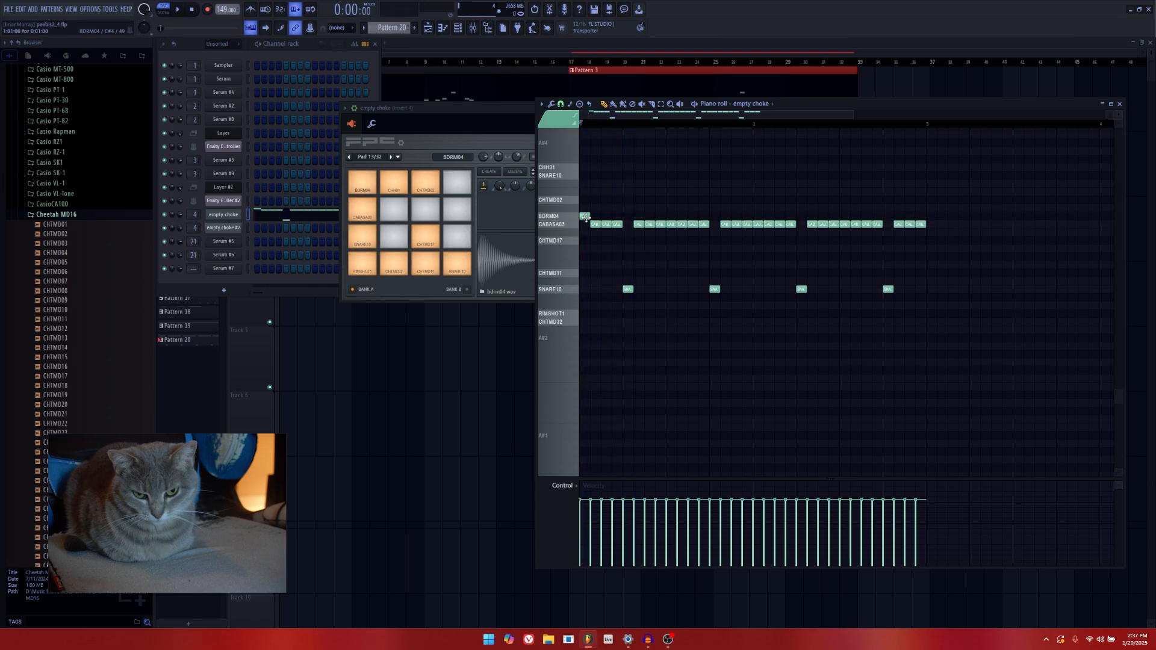
{"action": "key", "text": "space"}
{"action": "key", "text": "space"}
Delete the CABASA03 hit on step 8 of bar 1, try a BDRM04 note in its place and remove that note.
{"action": "right_click", "coordinate": [661, 224]}
{"action": "left_click", "coordinate": [662, 217]}
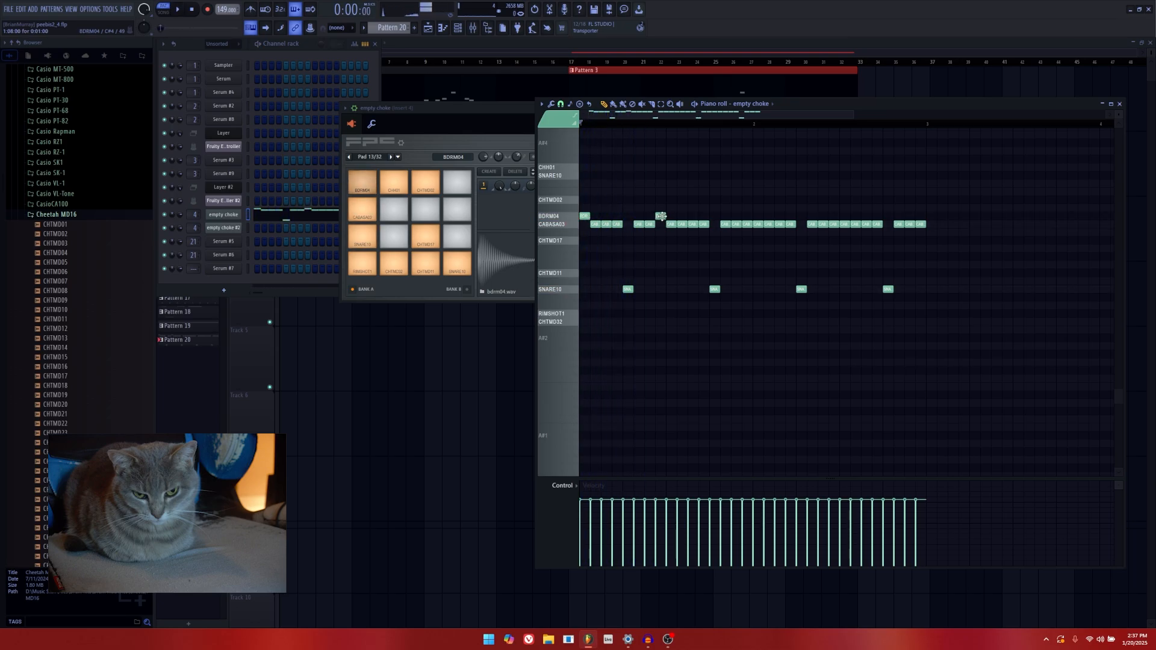
{"action": "right_click", "coordinate": [662, 215]}
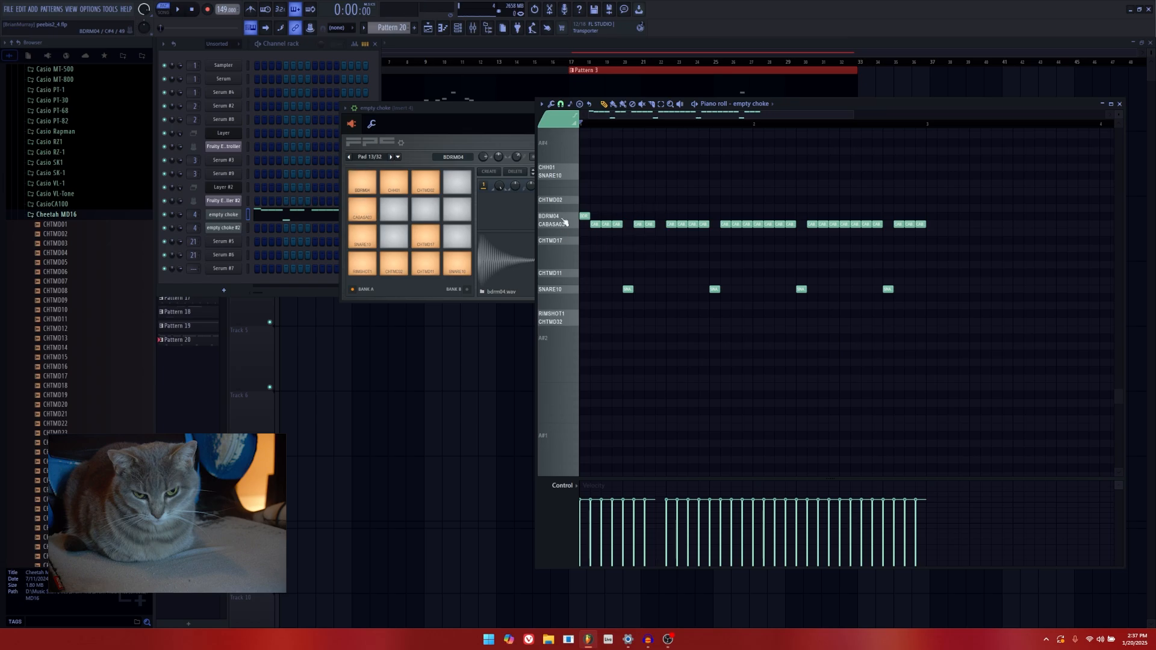
Add a BDRM04 note on step 8 of bar 1, play the pattern, and turn the step 10 CABASA03 hit into a BDRM04 note.
{"action": "left_click", "coordinate": [661, 216]}
{"action": "key", "text": "space"}
{"action": "key", "text": "space"}
{"action": "key", "text": "space"}
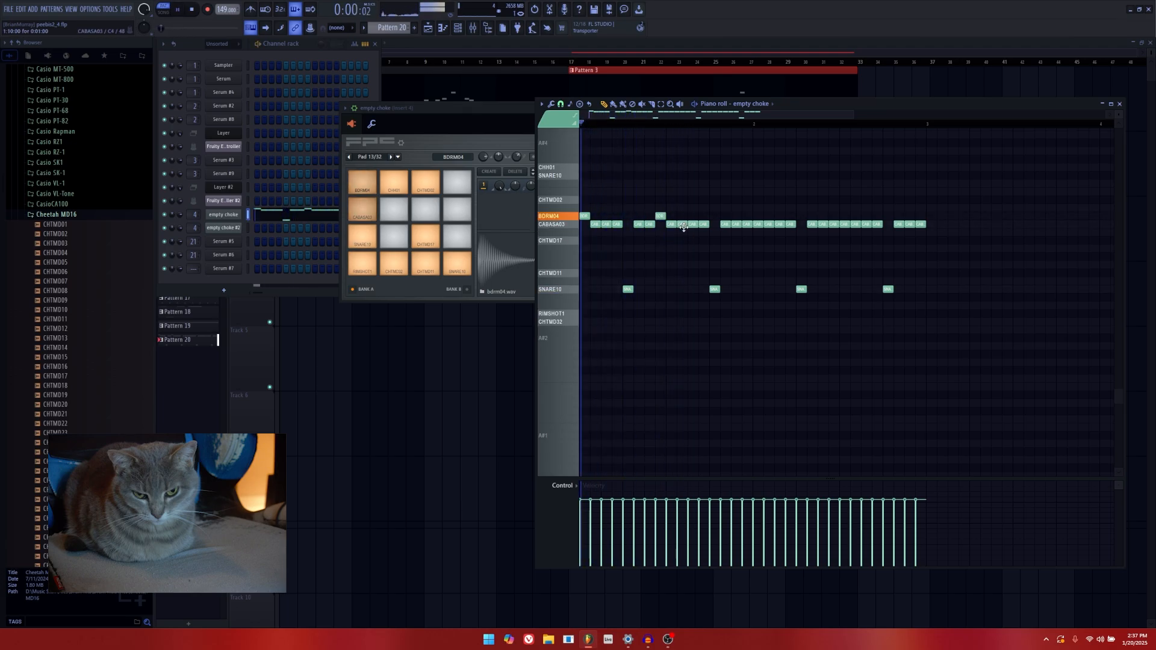
{"action": "left_click_drag", "start_coordinate": [683, 224], "coordinate": [683, 216]}
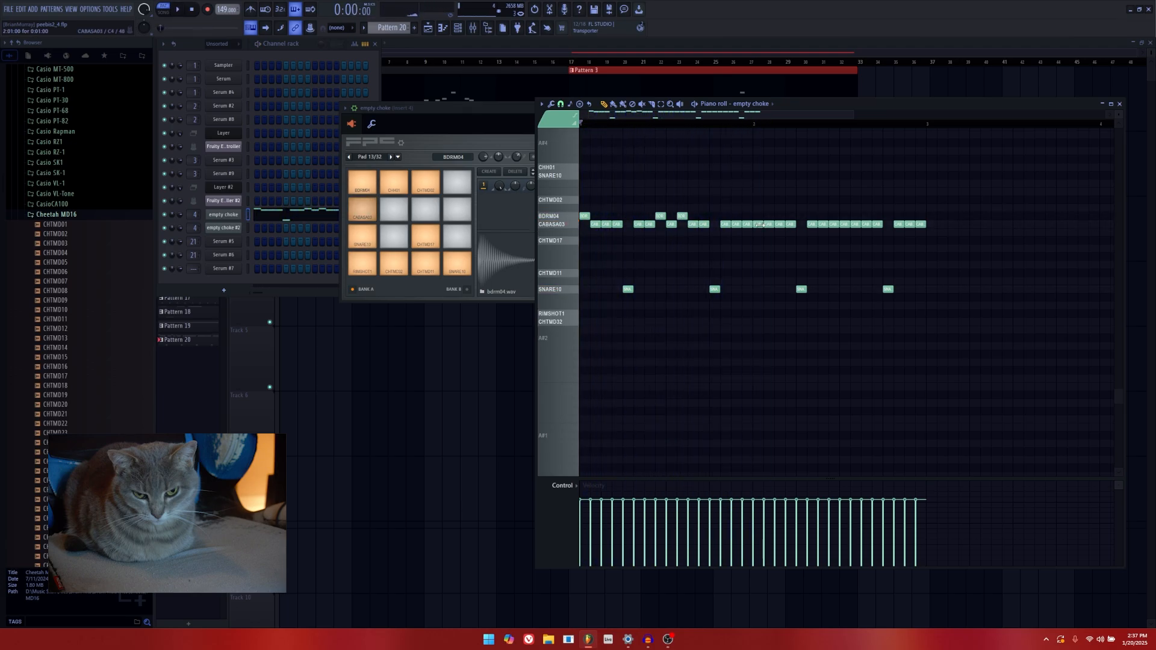
Try BDRM04 notes on steps 2, 7 and 9 of bar 2 in place of the CABASA03 hits there.
{"action": "mouse_move", "coordinate": [758, 224]}
{"action": "left_mouse_down"}
{"action": "mouse_move", "coordinate": [778, 215]}
{"action": "mouse_move", "coordinate": [758, 224]}
{"action": "left_mouse_up"}
{"action": "left_click_drag", "start_coordinate": [844, 224], "coordinate": [780, 224]}
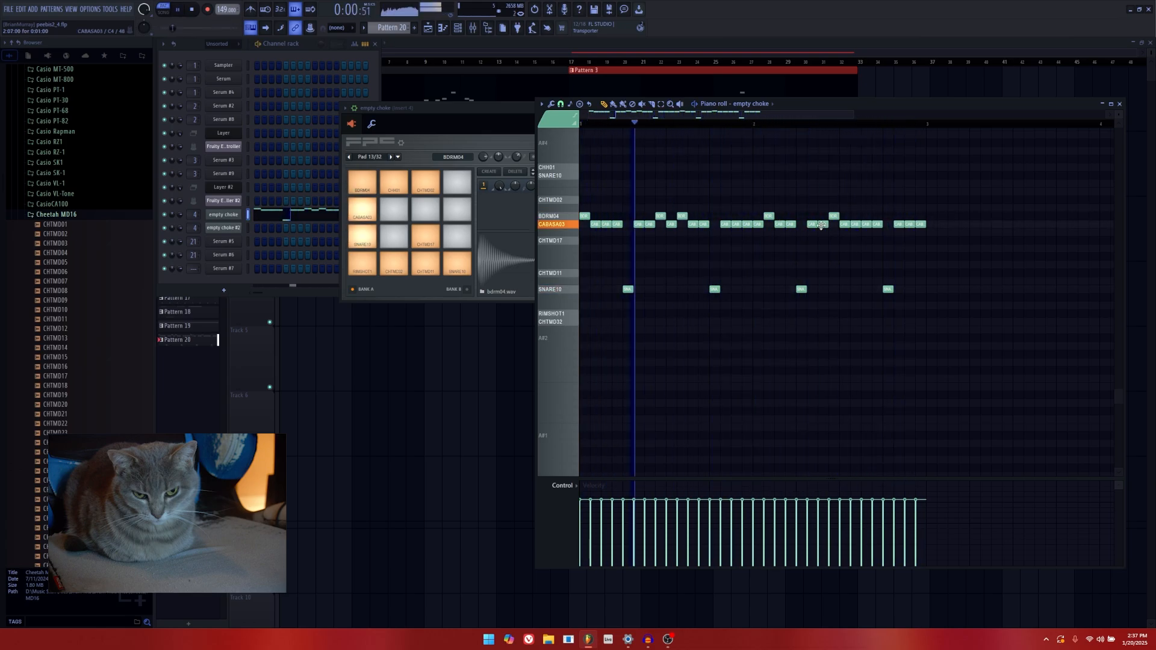
{"action": "mouse_move", "coordinate": [833, 216]}
{"action": "left_mouse_down"}
{"action": "mouse_move", "coordinate": [823, 217]}
{"action": "mouse_move", "coordinate": [833, 226]}
{"action": "left_mouse_up"}
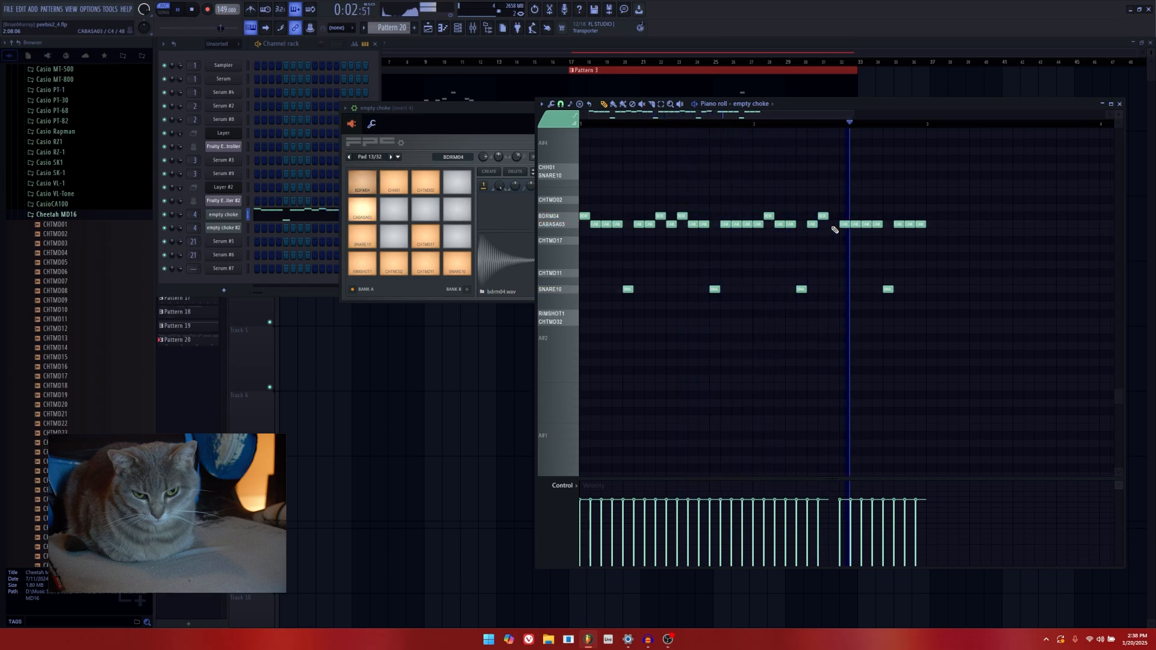
{"action": "right_click", "coordinate": [845, 225]}
{"action": "left_click", "coordinate": [844, 217]}
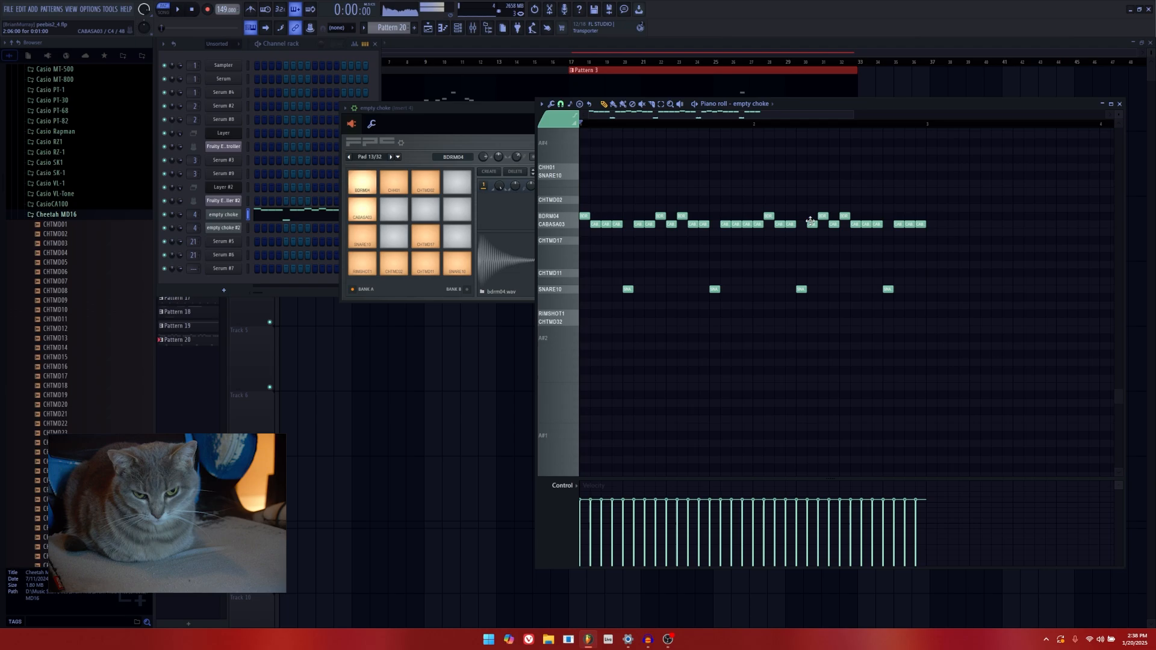
Shift the bar 2 BDRM04 kicks to steps 1, 6 and 8, swapping the CABASA03 hits to fill the other steps, and play the pattern.
{"action": "left_click_drag", "start_coordinate": [822, 217], "coordinate": [758, 217]}
{"action": "right_click", "coordinate": [846, 217]}
{"action": "left_click", "coordinate": [834, 217]}
{"action": "right_click", "coordinate": [834, 224]}
{"action": "key", "text": "space"}
{"action": "left_click", "coordinate": [844, 225]}
{"action": "key", "text": "space"}
{"action": "right_click", "coordinate": [759, 225]}
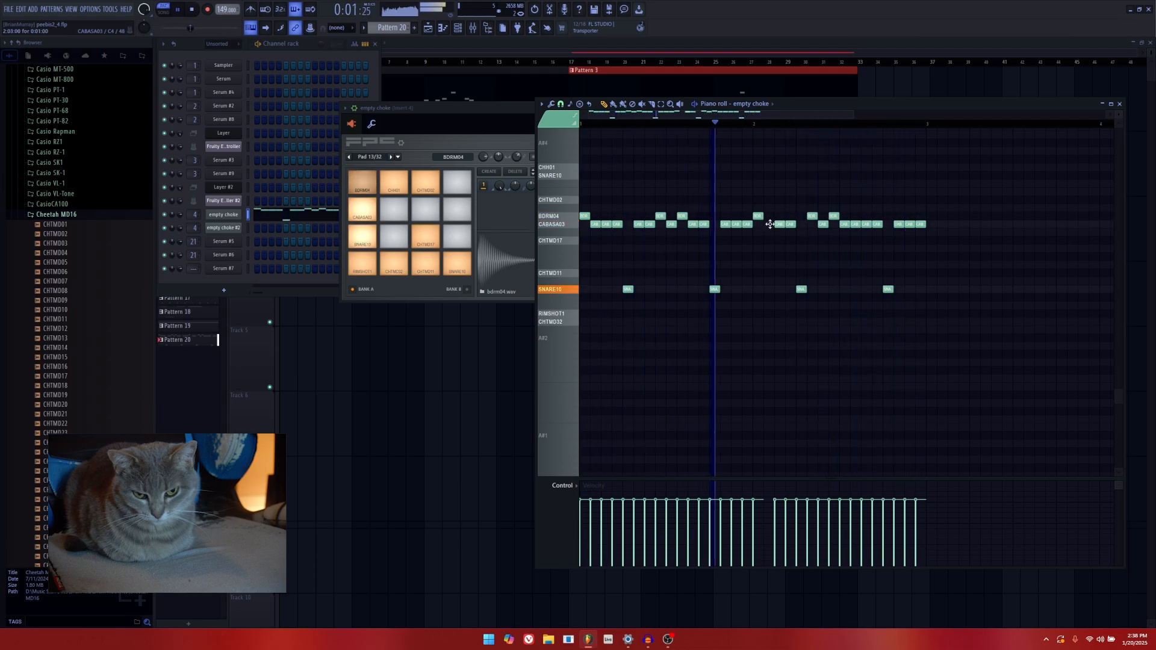
{"action": "left_click", "coordinate": [772, 225]}
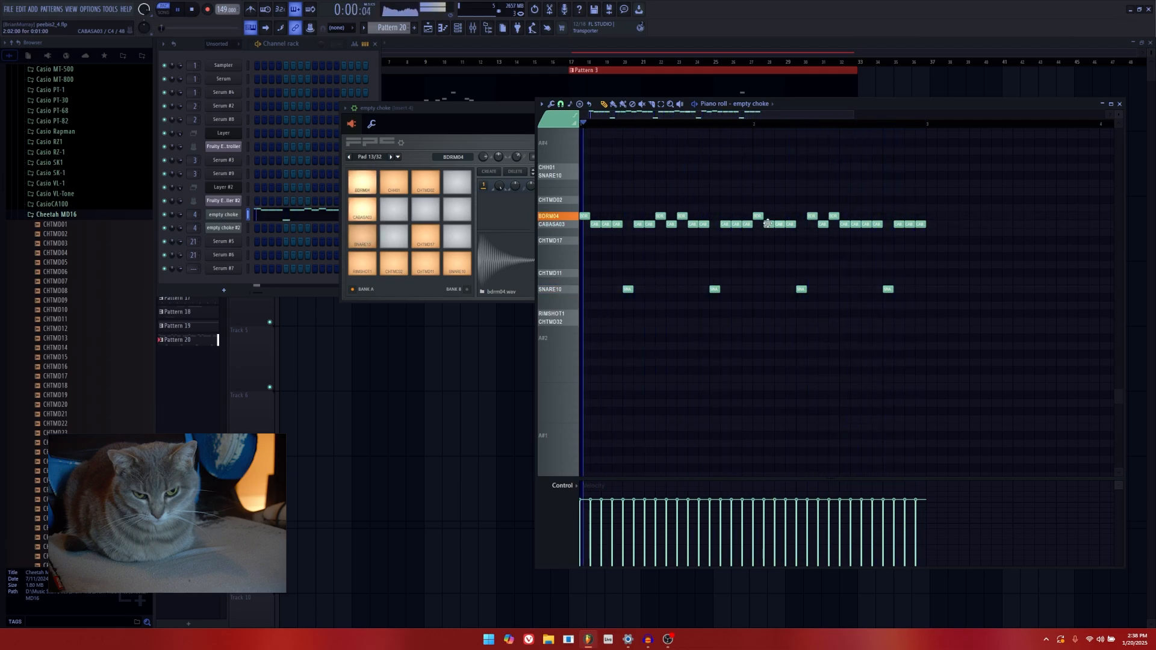
{"action": "key", "text": "space"}
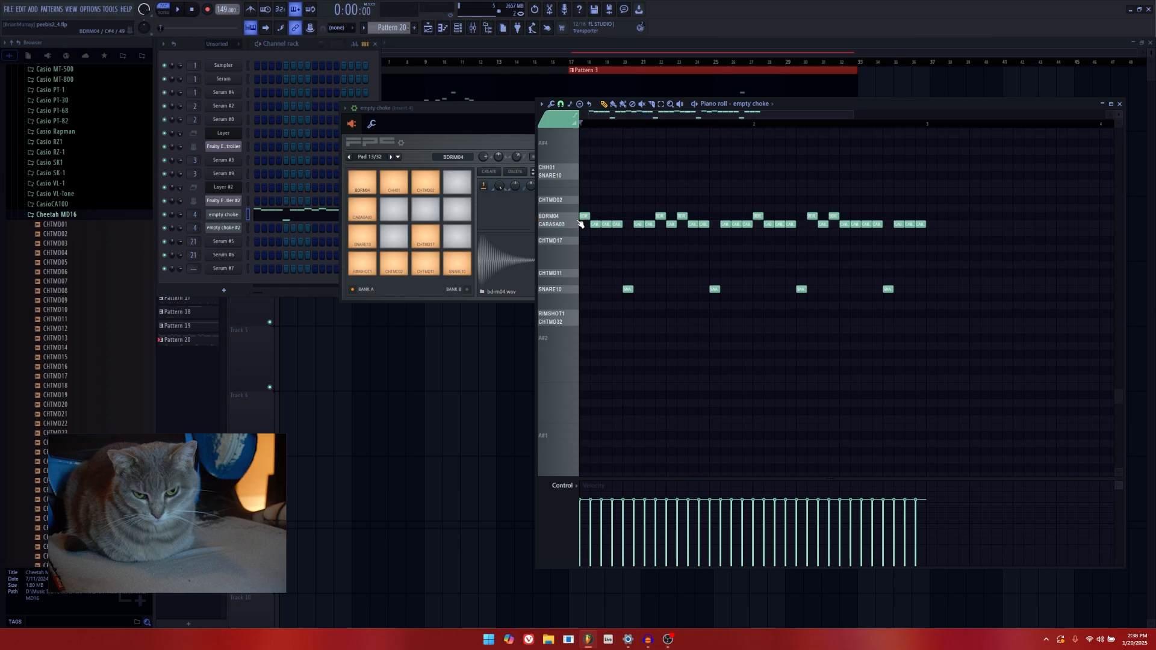
Copy all the BDRM04 notes onto the CHTMD02 row at the same positions and play the pattern.
{"action": "left_click_drag", "start_coordinate": [586, 207], "coordinate": [826, 199]}
{"action": "key", "text": "space"}
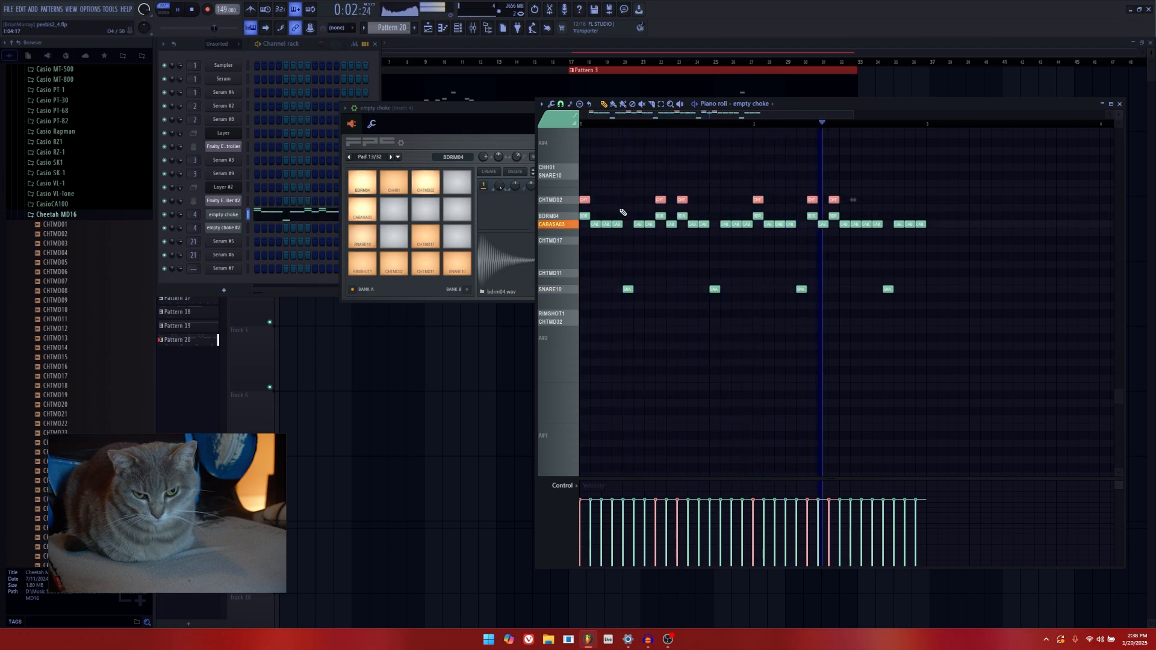
{"action": "key", "text": "ctrl+d"}
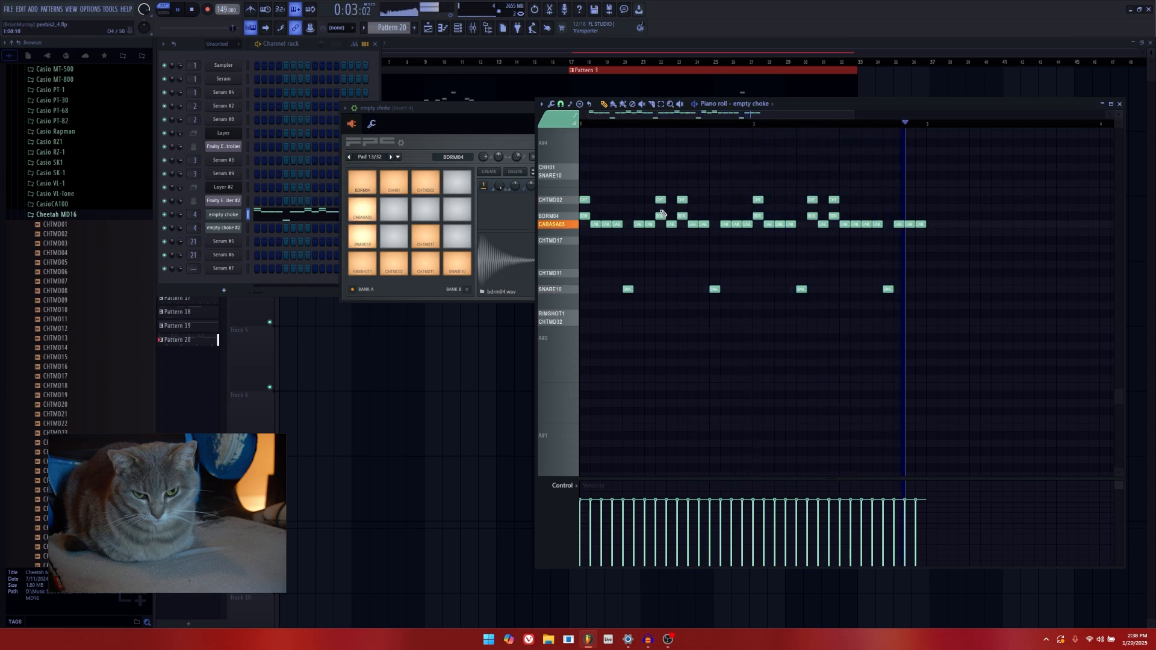
{"action": "key", "text": "space"}
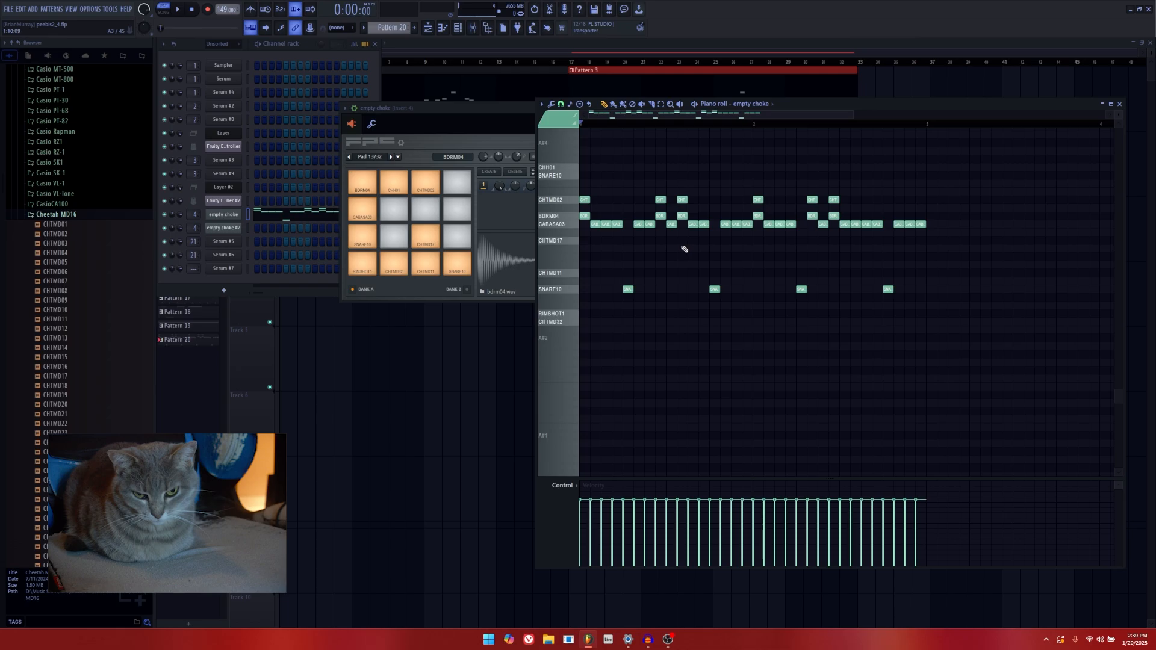
Select every note of the two-bar pattern and copy it into bars 3 and 4.
{"action": "left_click_drag", "start_coordinate": [1029, 360], "coordinate": [566, 125]}
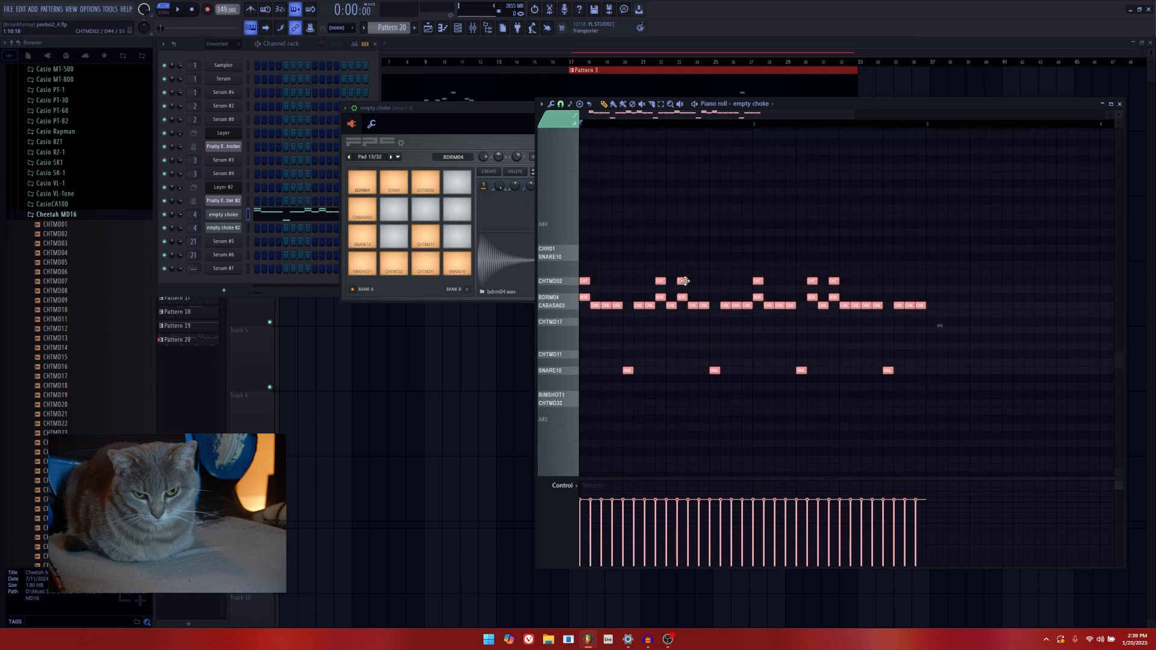
{"action": "left_click_drag", "start_coordinate": [682, 282], "coordinate": [1026, 306]}
{"action": "scroll", "coordinate": [929, 298], "scroll_direction": "down", "scroll_amount": 4}
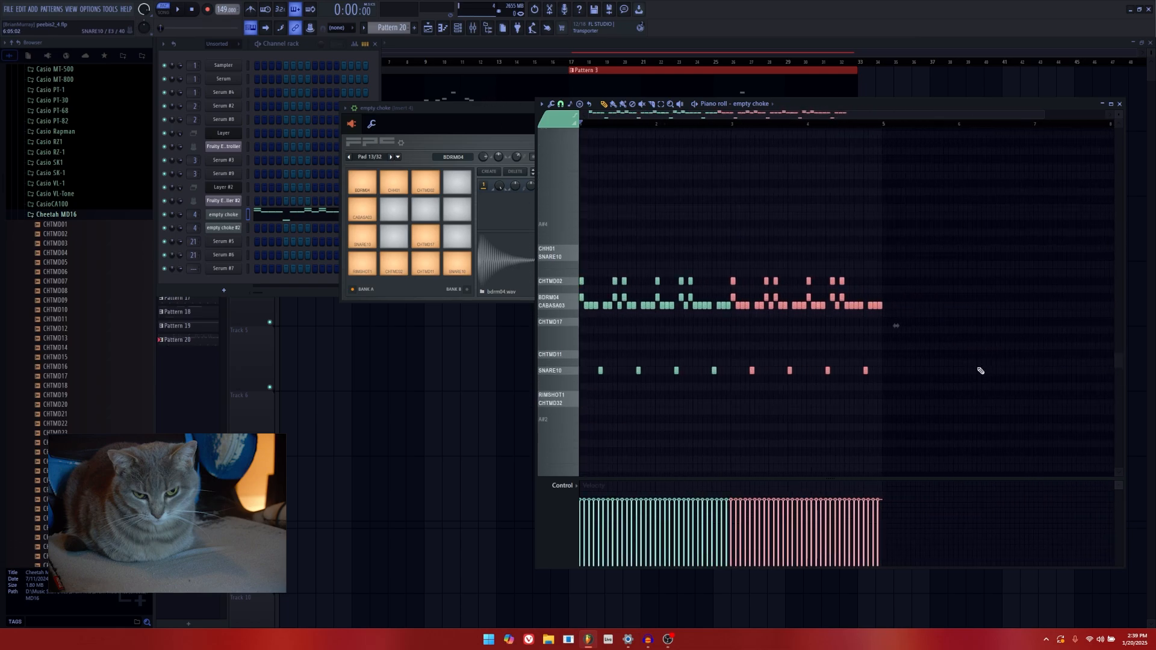
Duplicate the four-bar pattern into bars 5 to 8 and clear the selection.
{"action": "left_click_drag", "start_coordinate": [973, 371], "coordinate": [482, 271]}
{"action": "key", "text": "ctrl+b"}
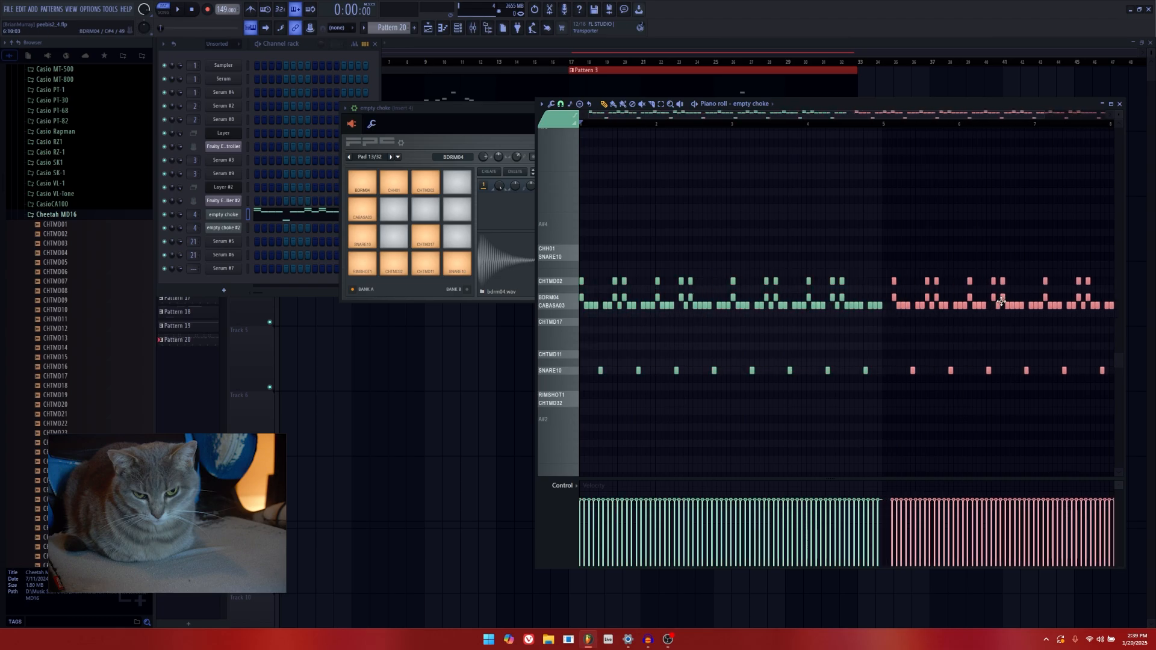
{"action": "scroll", "coordinate": [630, 295], "scroll_direction": "up", "scroll_amount": 3}
{"action": "left_click", "coordinate": [671, 244], "text": "ctrl"}
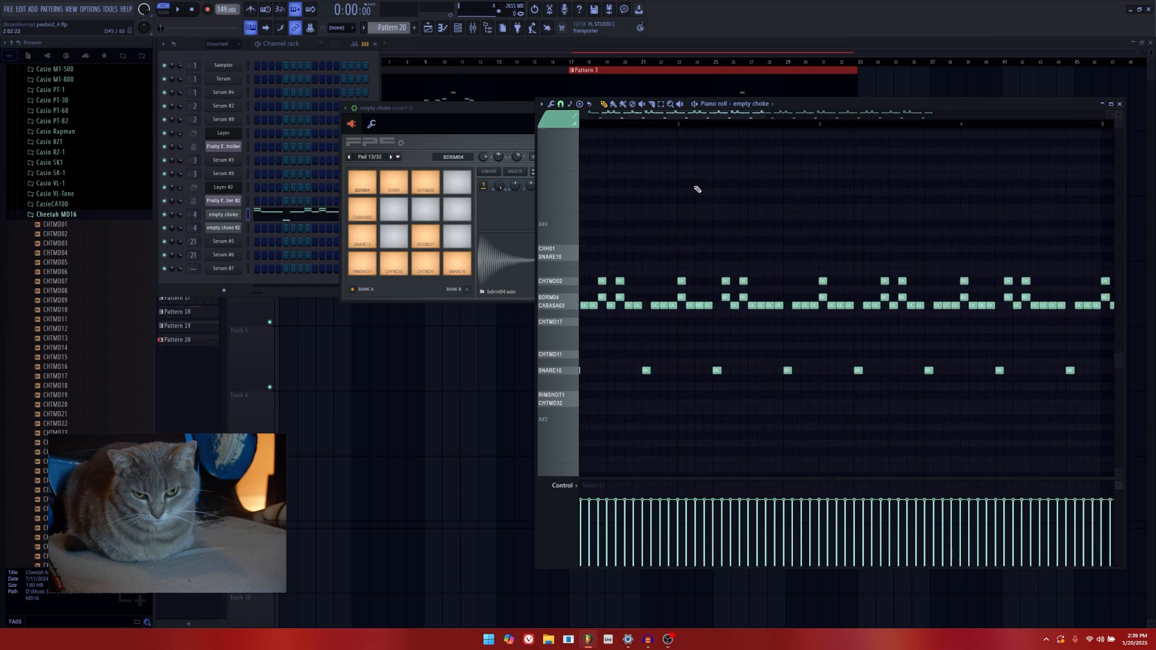
{"action": "left_click_drag", "start_coordinate": [727, 112], "coordinate": [660, 127]}
{"action": "scroll", "coordinate": [664, 188], "scroll_direction": "down", "scroll_amount": 3}
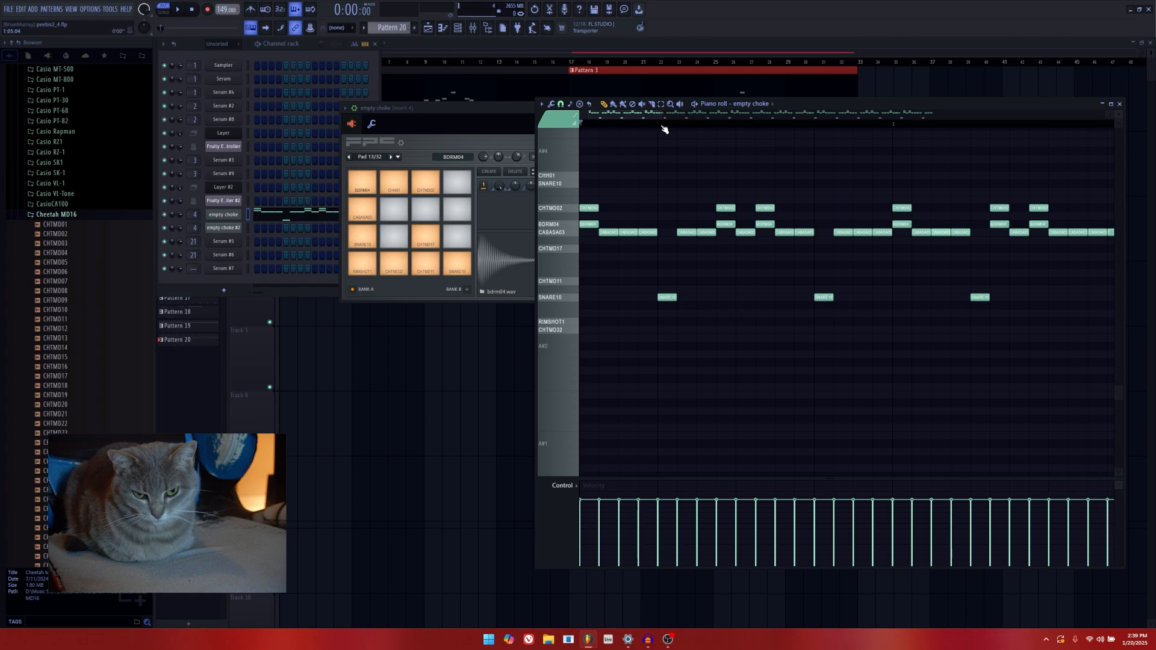
Chop the CABASA03 hits on steps 3 and 9 of bar 1 into two notes each and play the pattern.
{"action": "left_click", "coordinate": [630, 233]}
{"action": "key", "text": "alt+u"}
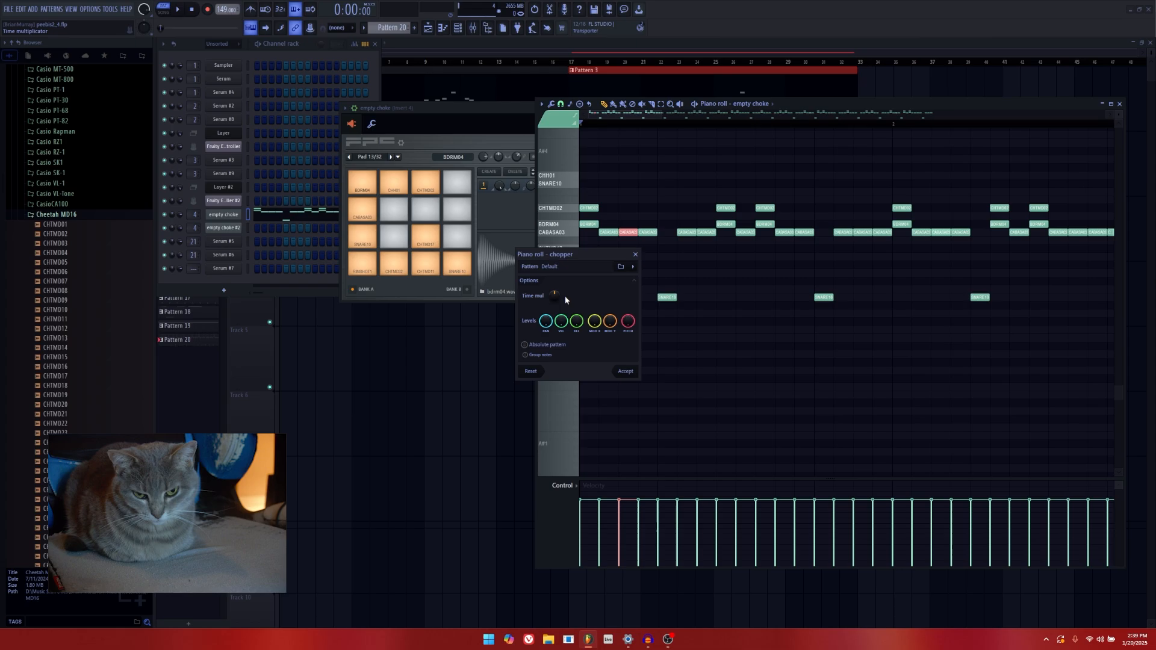
{"action": "left_click", "coordinate": [626, 371]}
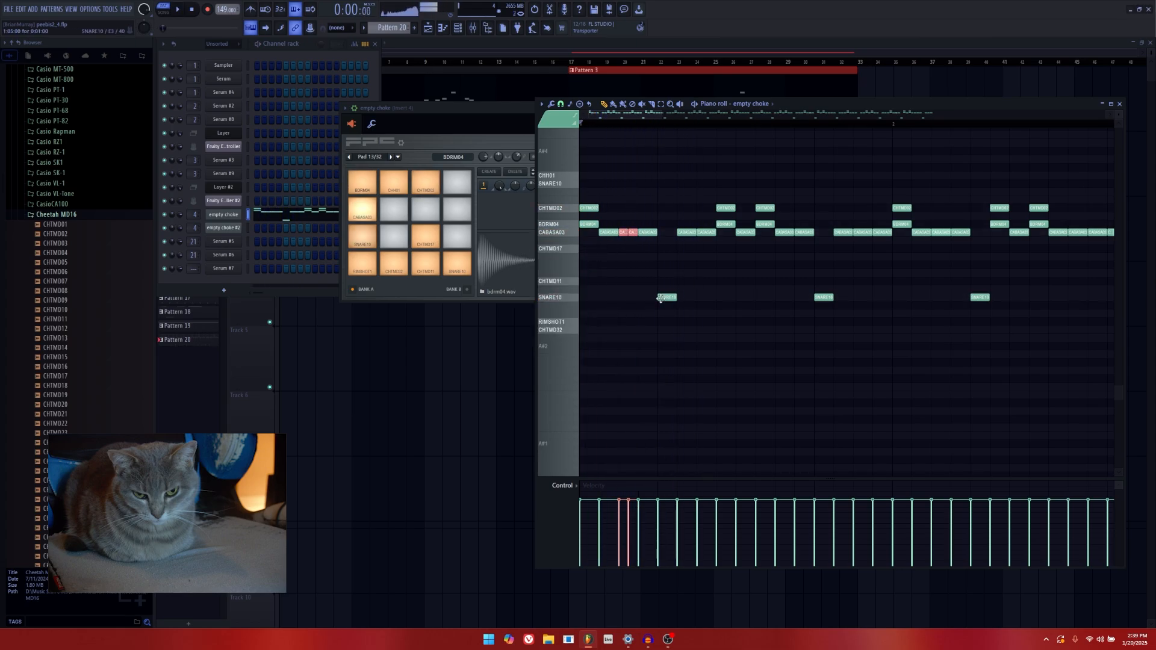
{"action": "left_click", "coordinate": [746, 232]}
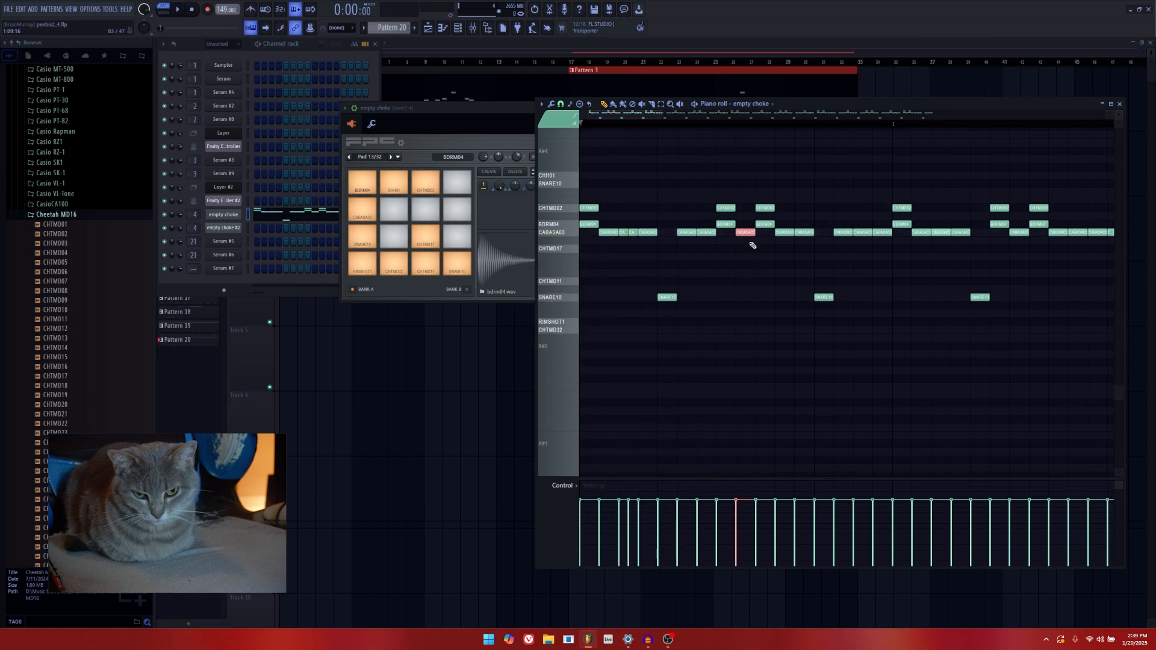
{"action": "key", "text": "alt+u"}
{"action": "left_click", "coordinate": [626, 371]}
{"action": "key", "text": "space"}
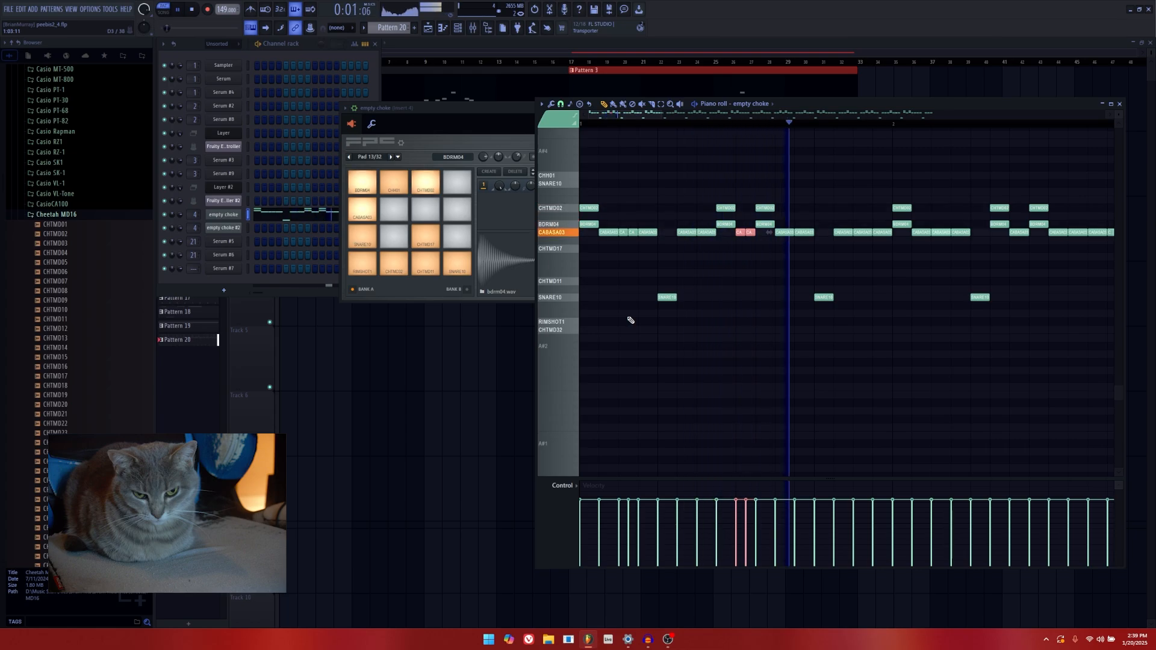
Chop the CABASA03 hit on step 15 of bar 1 into two notes.
{"action": "left_click", "coordinate": [863, 232]}
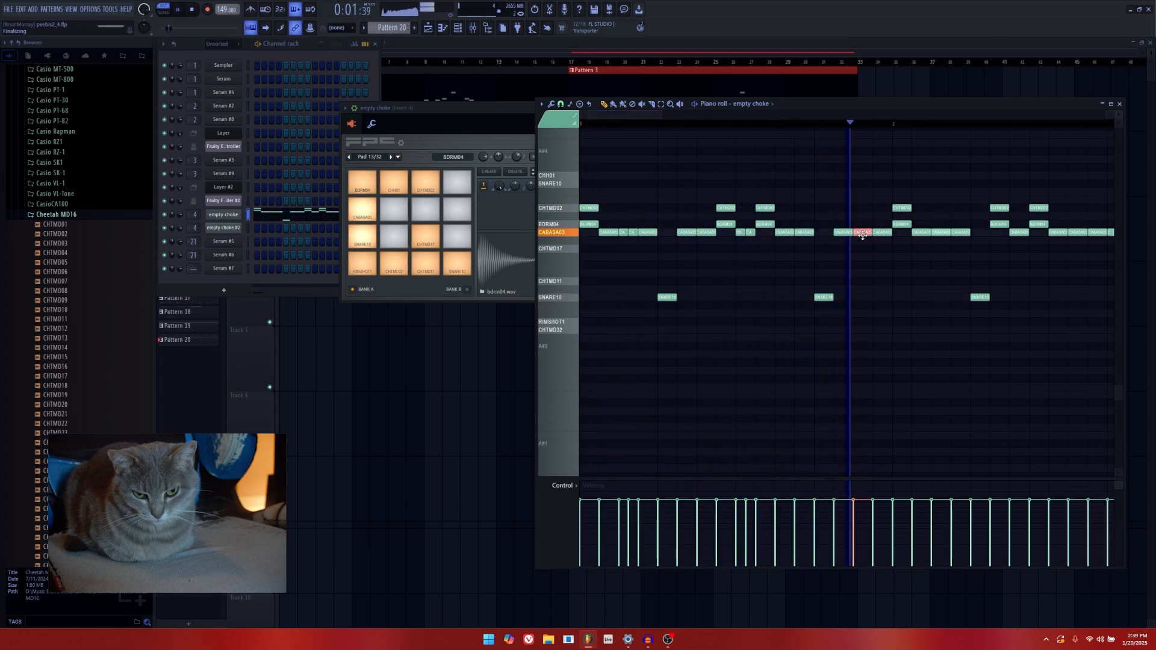
{"action": "key", "text": "alt+u"}
{"action": "left_click", "coordinate": [621, 372]}
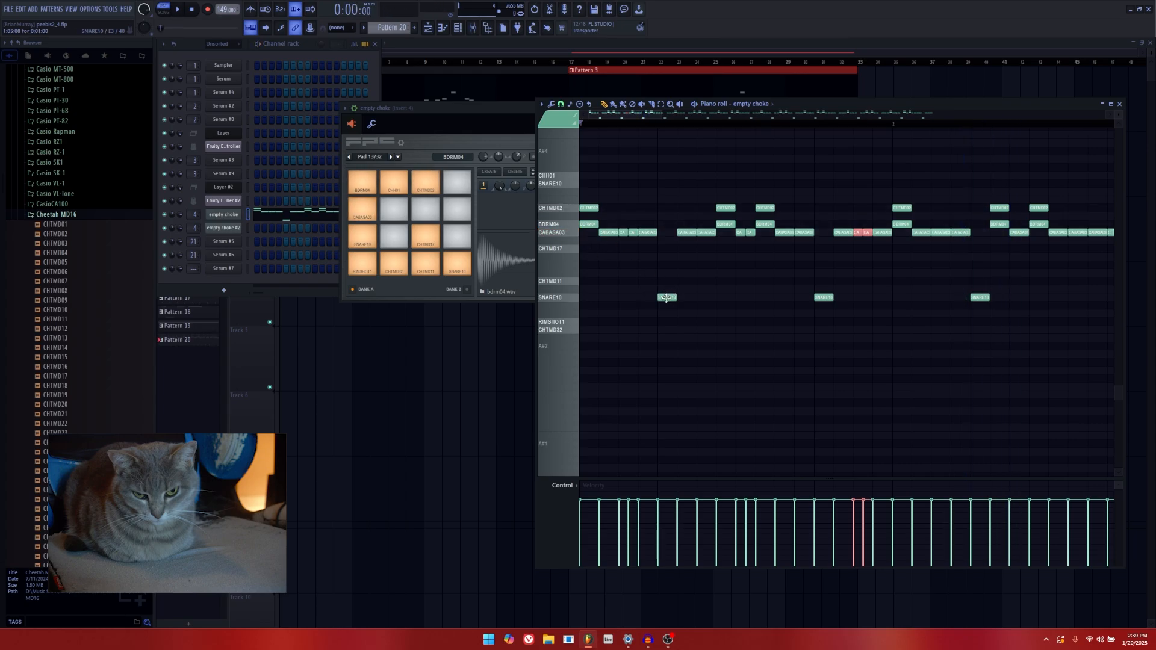
Chop the CABASA03 hit on step 7 of bar 1 into four notes by lowering the chopper's time multiplier, and play the pattern.
{"action": "left_click", "coordinate": [708, 232]}
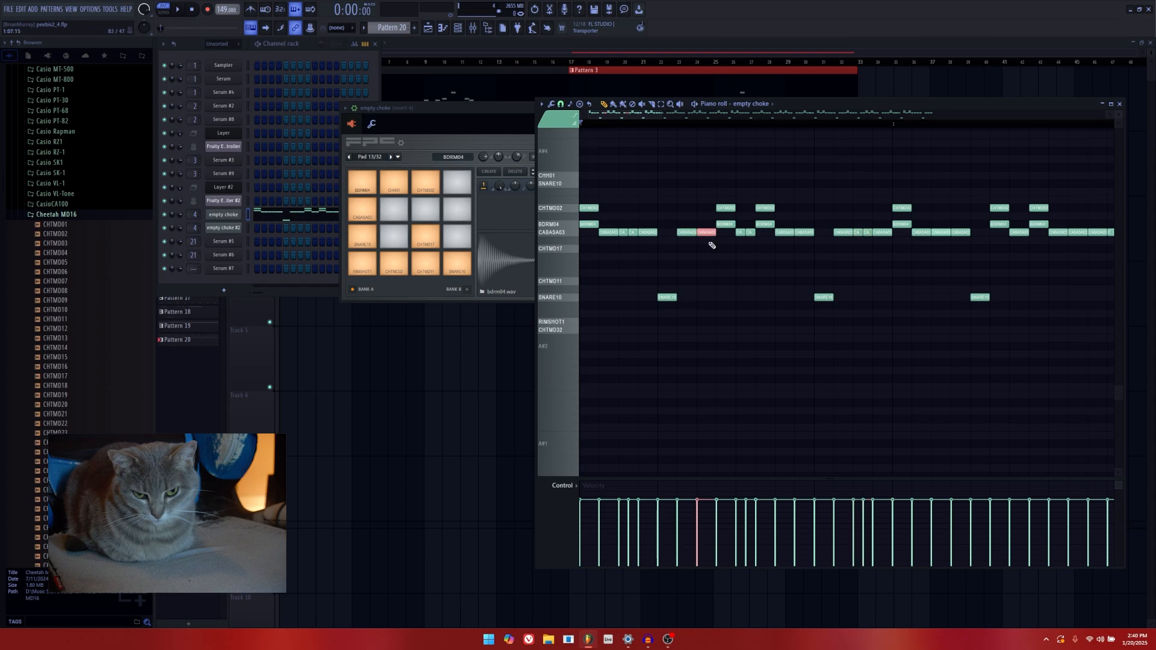
{"action": "key", "text": "ctrl+u"}
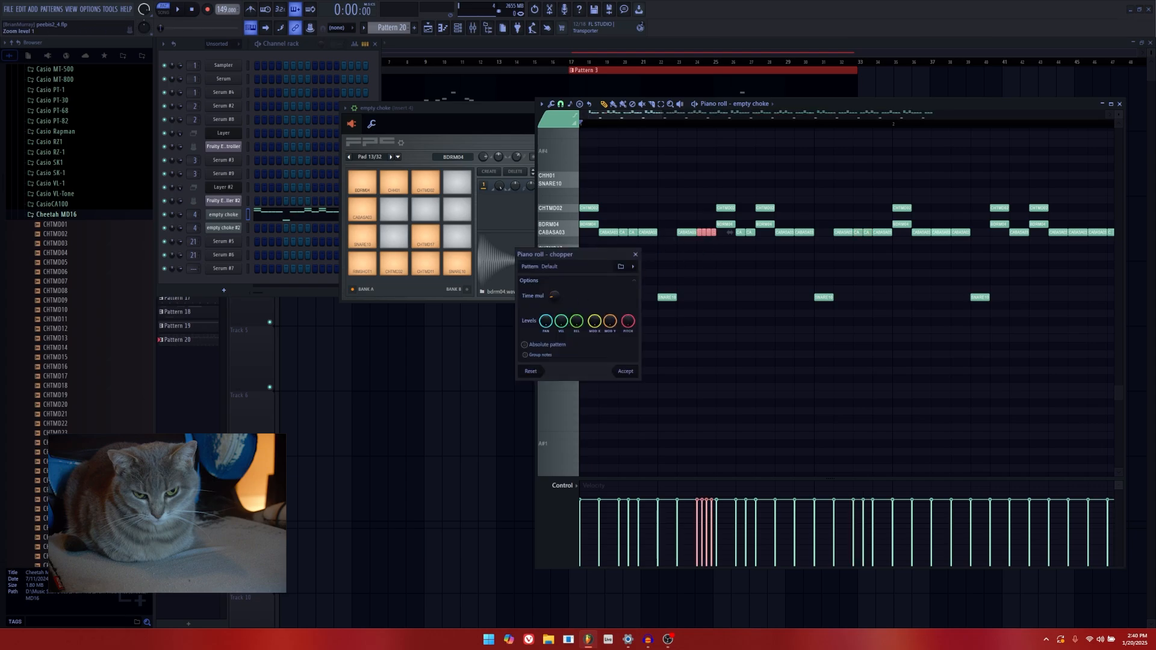
{"action": "key", "text": "space"}
{"action": "left_click", "coordinate": [625, 371]}
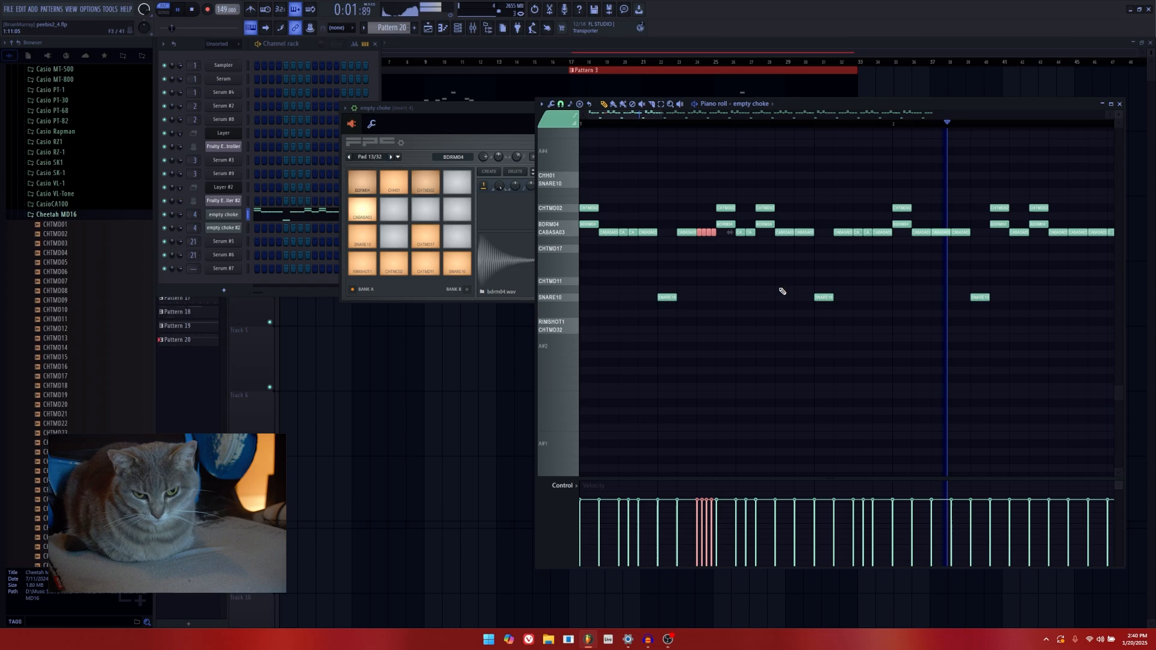
{"action": "key", "text": "space"}
Replace the chopped CABASA03 hits on step 3 of bar 1 with a SNARE10 note and lower its velocity.
{"action": "scroll", "coordinate": [607, 238], "scroll_direction": "up", "scroll_amount": 1}
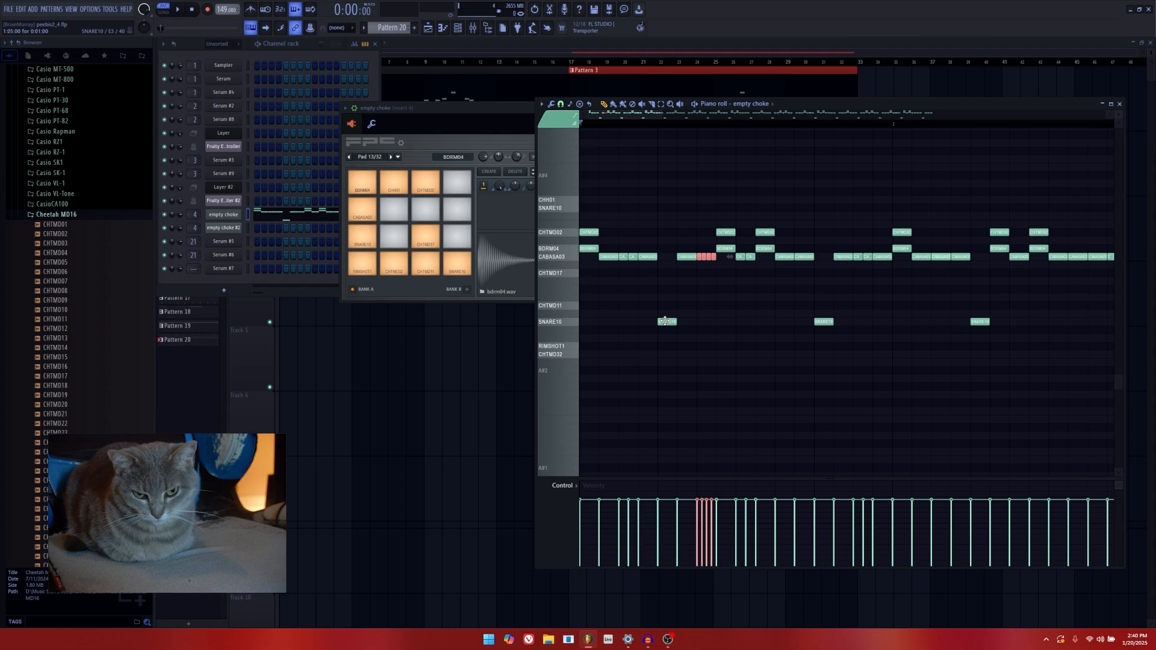
{"action": "left_click", "coordinate": [631, 320]}
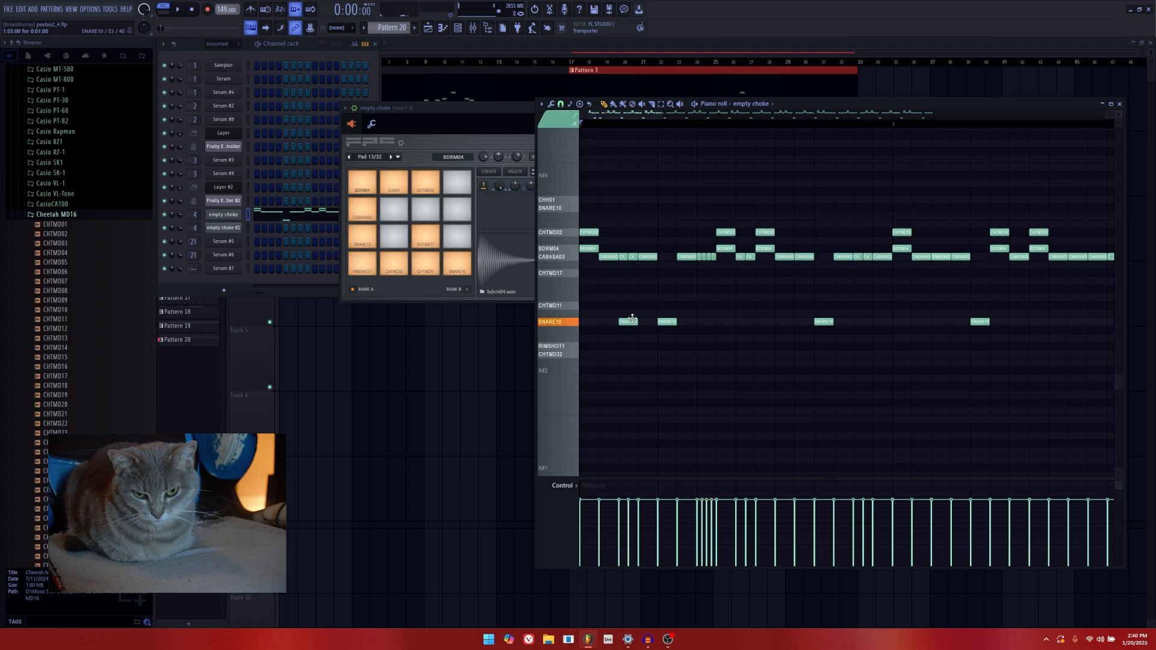
{"action": "right_click", "coordinate": [632, 257]}
{"action": "right_click", "coordinate": [624, 257]}
{"action": "left_click", "coordinate": [627, 322]}
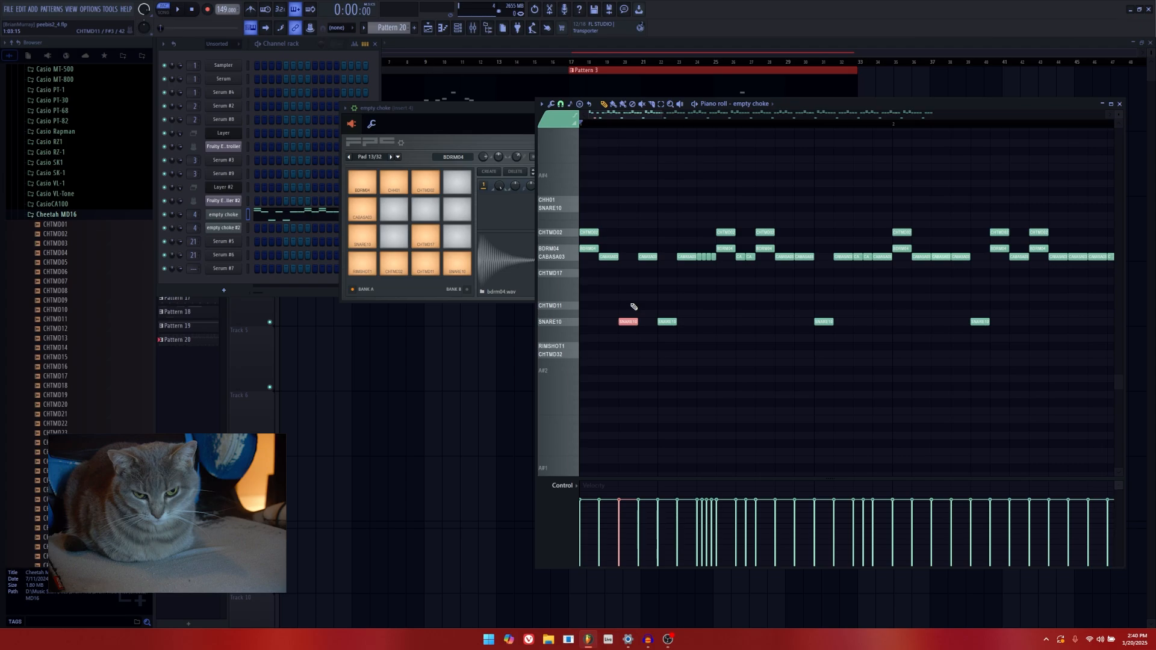
{"action": "scroll", "coordinate": [631, 299], "scroll_direction": "down", "scroll_amount": 7}
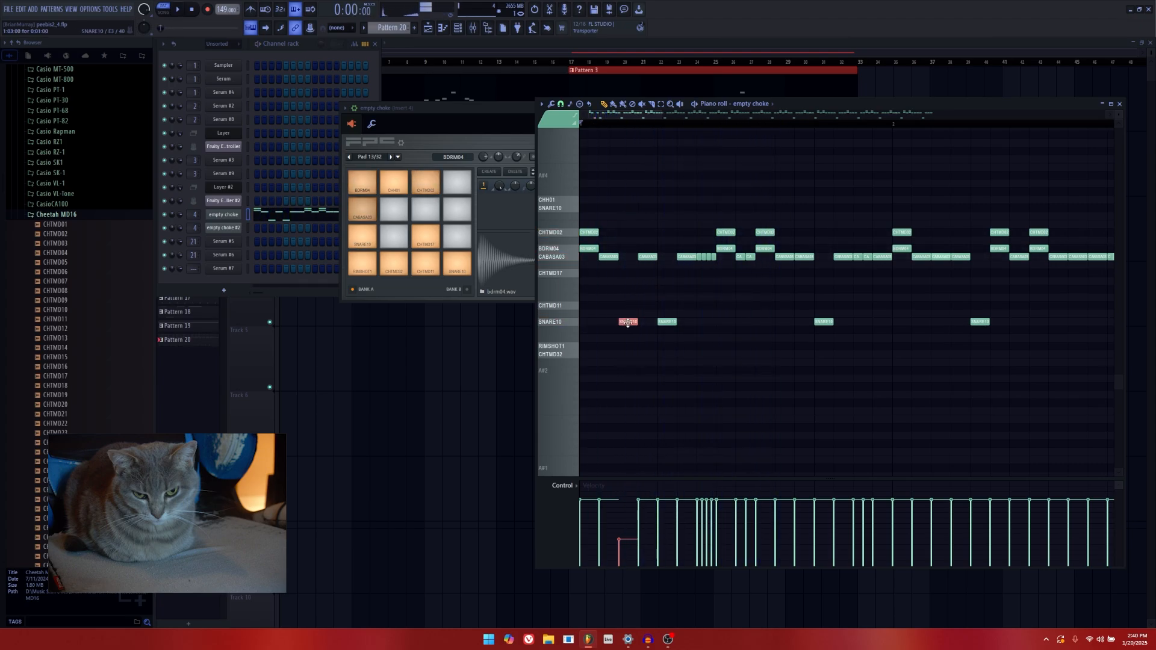
Add a quiet SNARE10 note on step 16 of bar 1 in place of the CABASA03 hit, play it, and raise its velocity slightly.
{"action": "left_click", "coordinate": [906, 323]}
{"action": "left_click_drag", "start_coordinate": [909, 329], "coordinate": [889, 329]}
{"action": "key", "text": "space"}
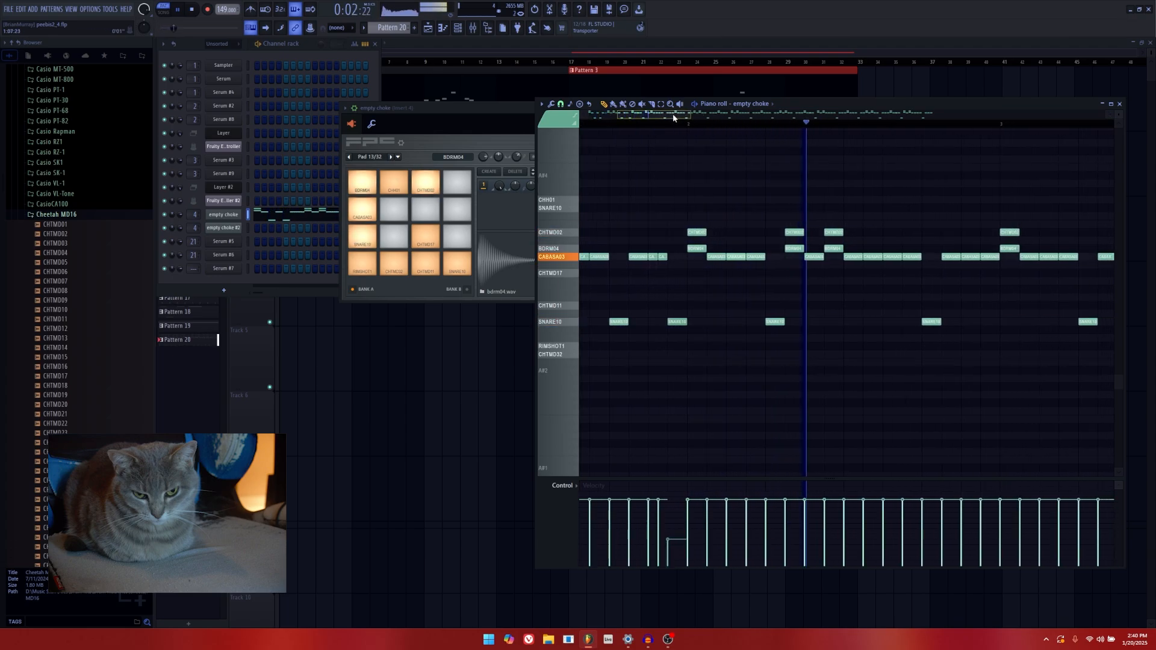
{"action": "left_click", "coordinate": [670, 321]}
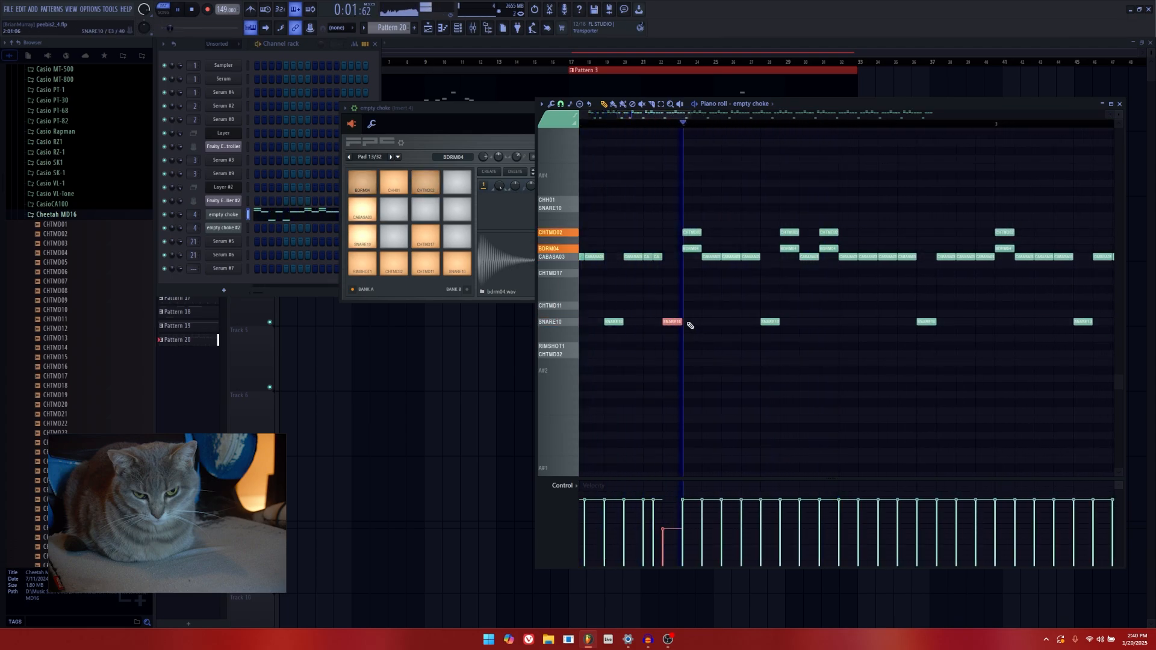
{"action": "key", "text": "space"}
Replace the CABASA03 hit on step 10 of bar 2 with a reduced-velocity SNARE10 note, adjust its velocity and play the pattern.
{"action": "left_click_drag", "start_coordinate": [903, 323], "coordinate": [865, 323]}
{"action": "key", "text": "space"}
{"action": "scroll", "coordinate": [832, 265], "scroll_direction": "down", "scroll_amount": 5}
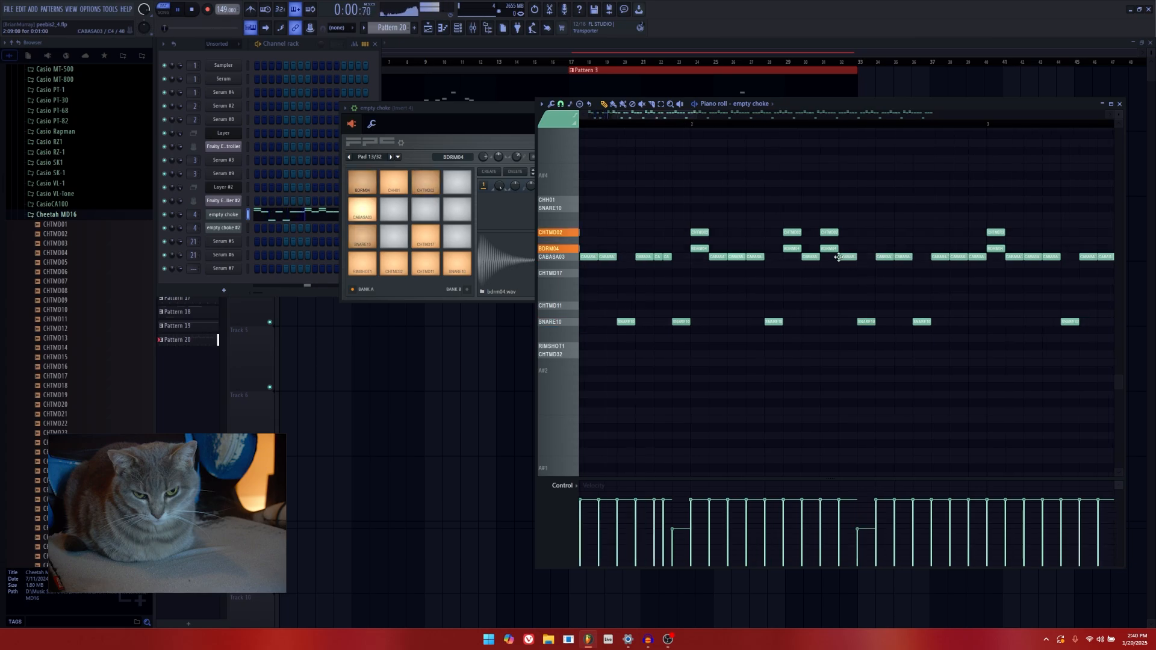
{"action": "left_click", "coordinate": [745, 321]}
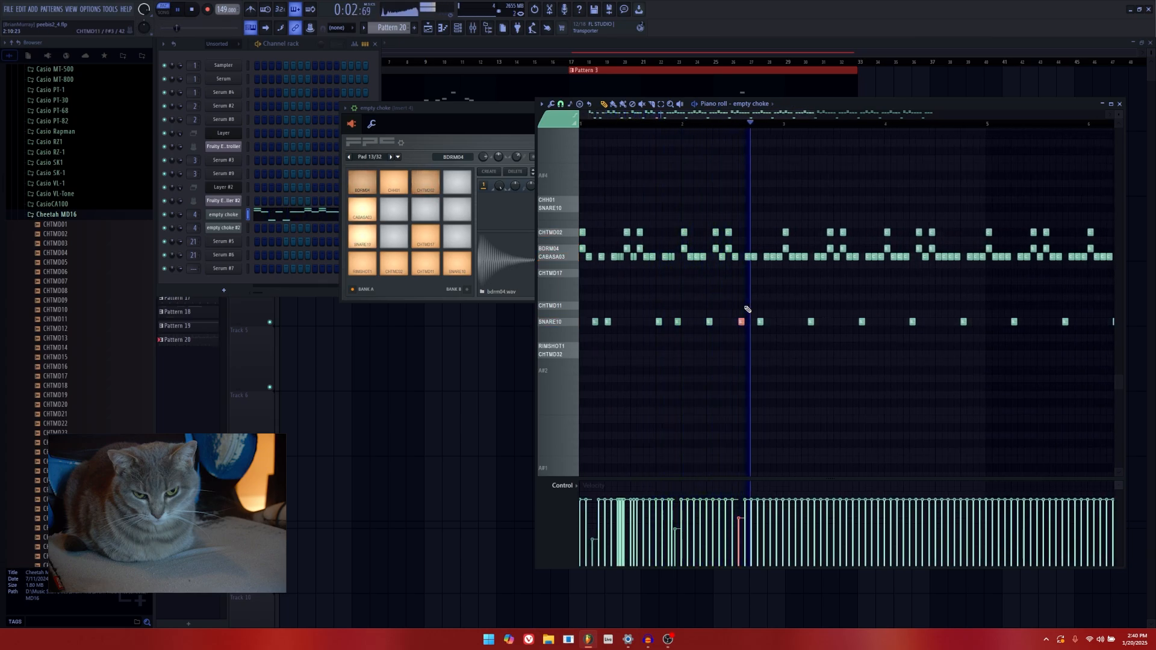
{"action": "scroll", "coordinate": [747, 308], "scroll_direction": "up", "scroll_amount": 1}
{"action": "key", "text": "ctrl+space"}
{"action": "scroll", "coordinate": [786, 297], "scroll_direction": "down", "scroll_amount": 1}
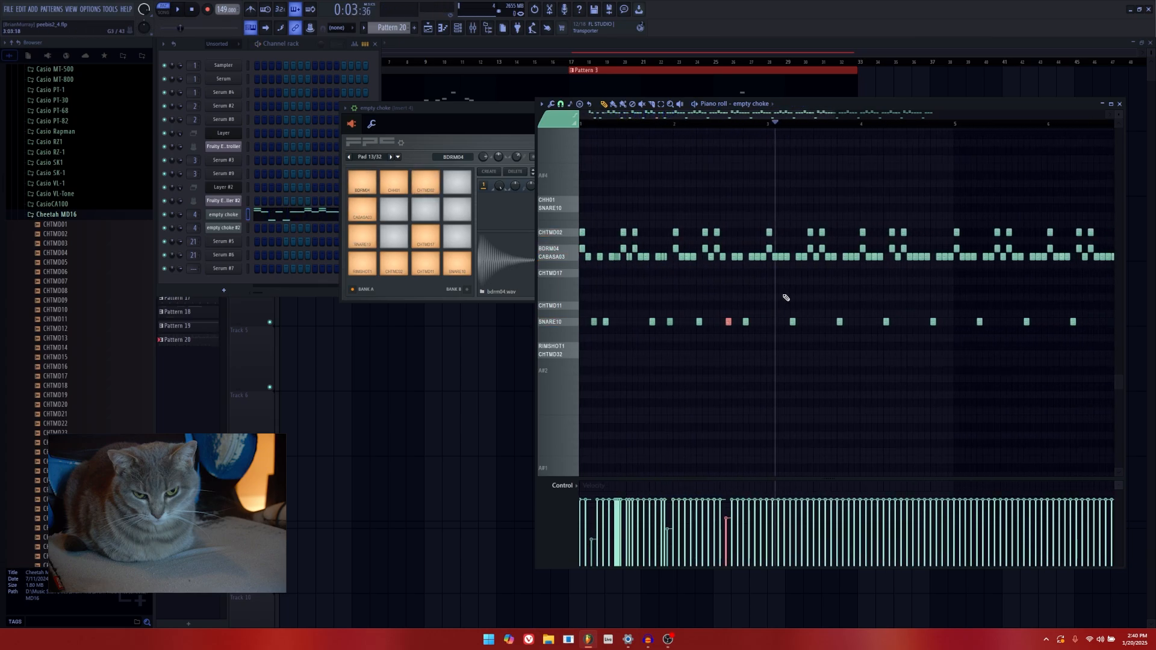
{"action": "key", "text": "space"}
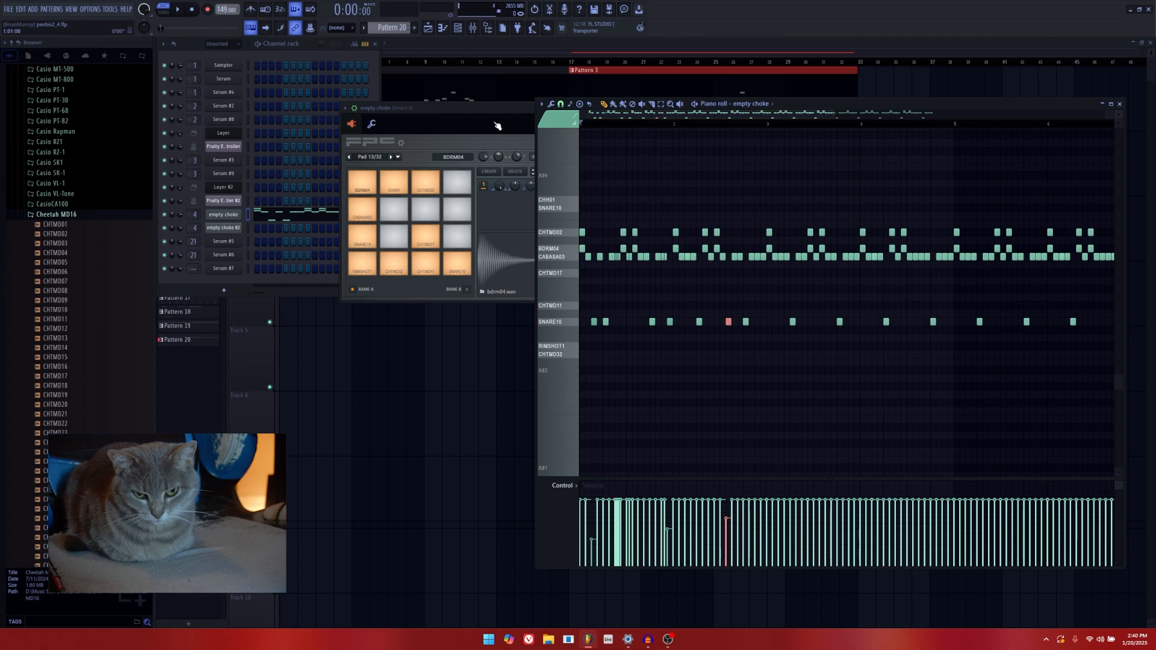
Place Pattern 20 at the start of Track 2 in the playlist and play it.
{"action": "left_click_drag", "start_coordinate": [335, 357], "coordinate": [285, 150]}
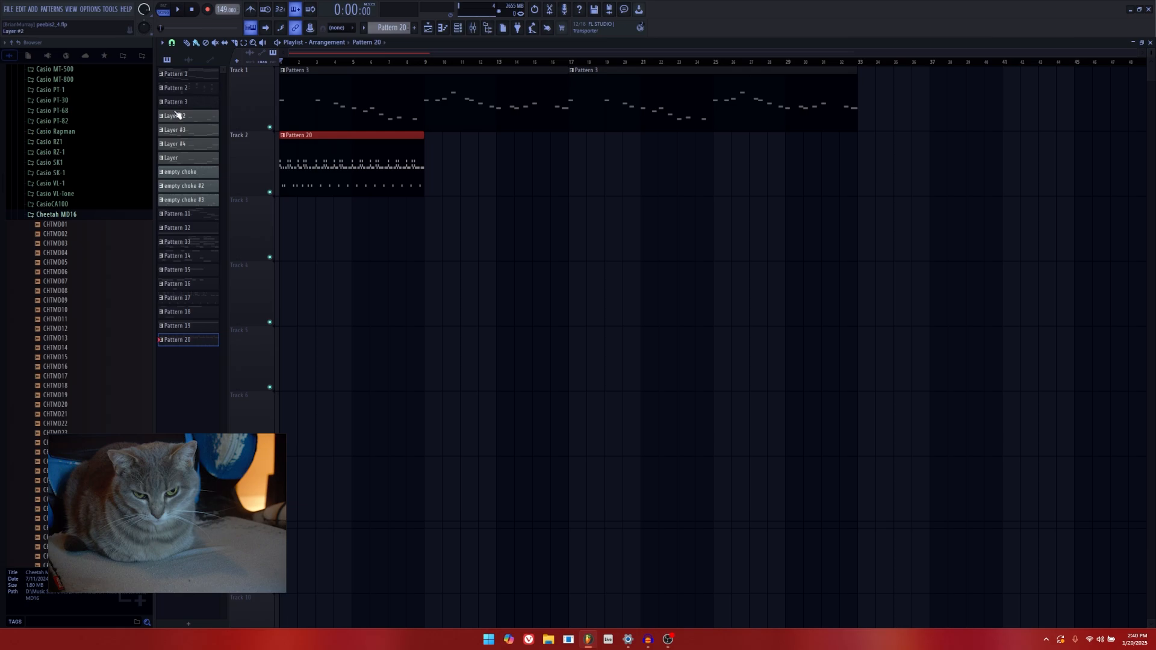
{"action": "key", "text": "space"}
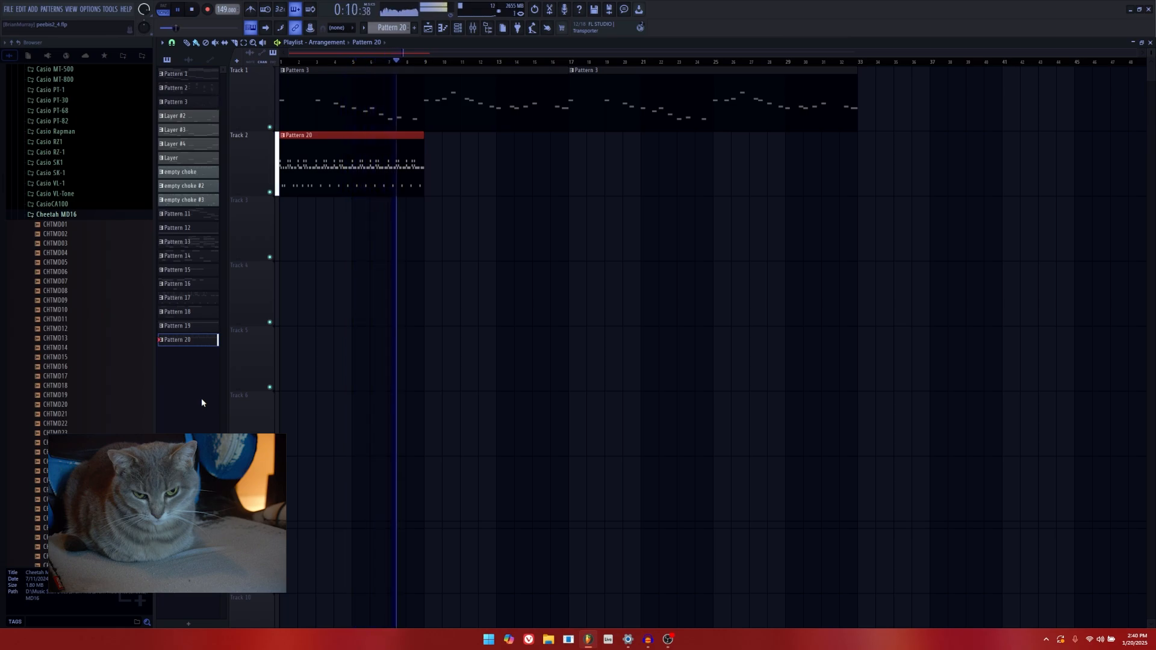
{"action": "key", "text": "space"}
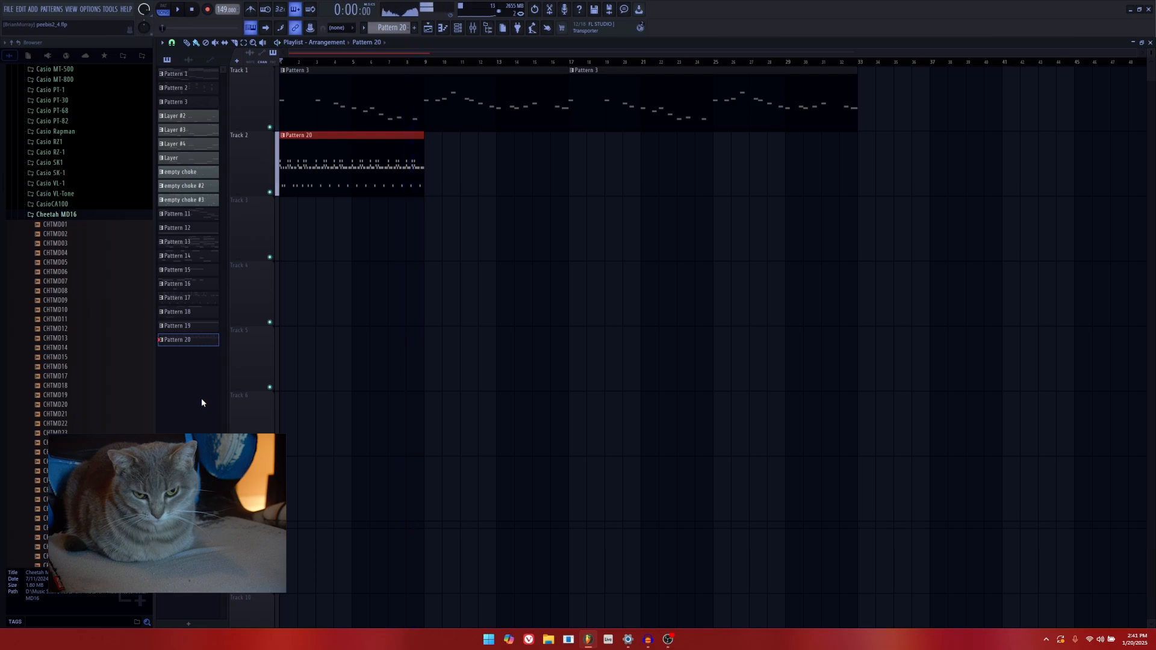
Reopen the empty choke piano roll from the Pattern 20 clip and look over its notes around bars 1 to 3.
{"action": "double_click", "coordinate": [341, 135]}
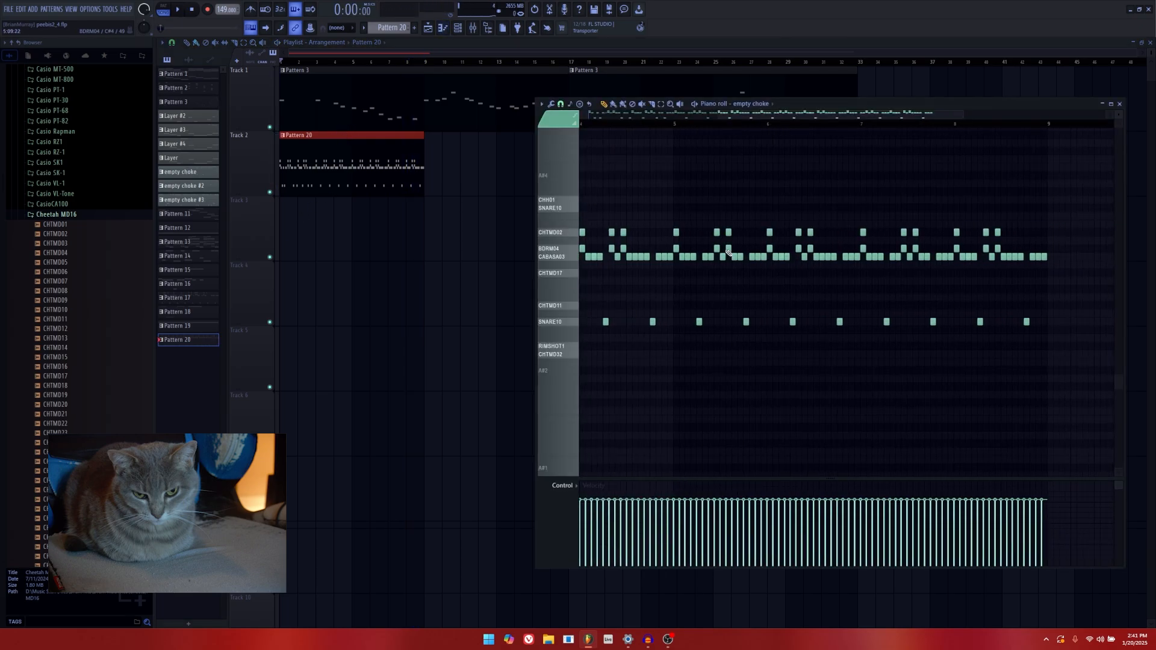
{"action": "left_click_drag", "start_coordinate": [750, 118], "coordinate": [605, 116]}
{"action": "scroll", "coordinate": [597, 170], "scroll_direction": "up", "scroll_amount": 5}
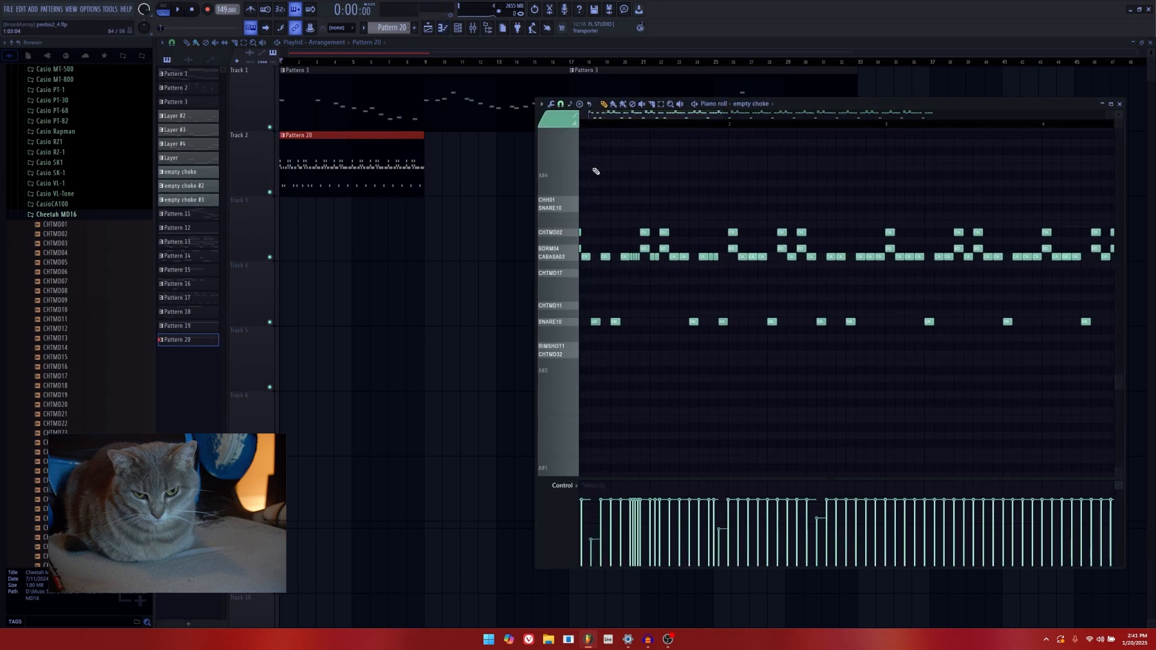
{"action": "scroll", "coordinate": [652, 142], "scroll_direction": "down", "scroll_amount": 8}
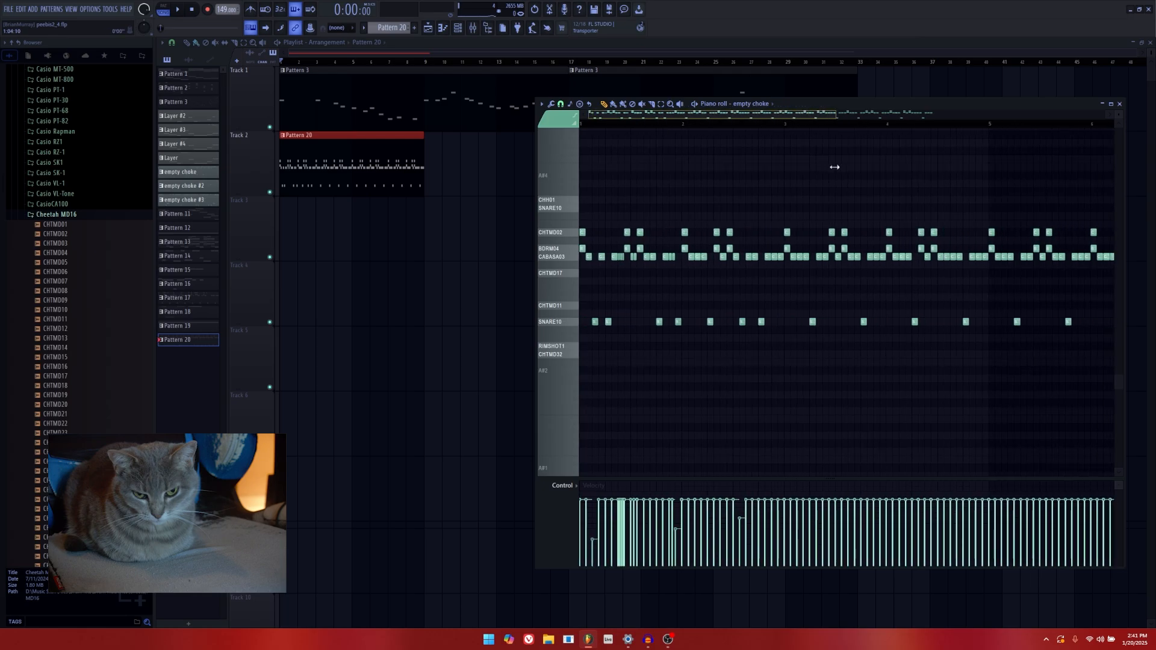
{"action": "scroll", "coordinate": [867, 173], "scroll_direction": "up", "scroll_amount": 4}
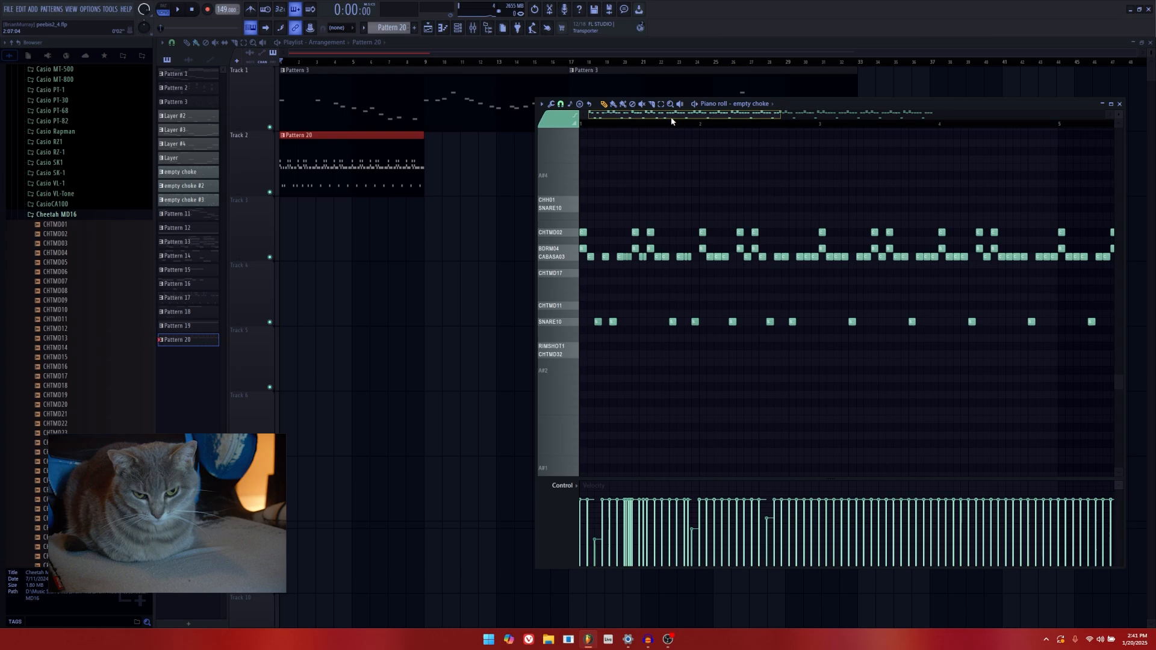
{"action": "scroll", "coordinate": [686, 276], "scroll_direction": "down", "scroll_amount": 6}
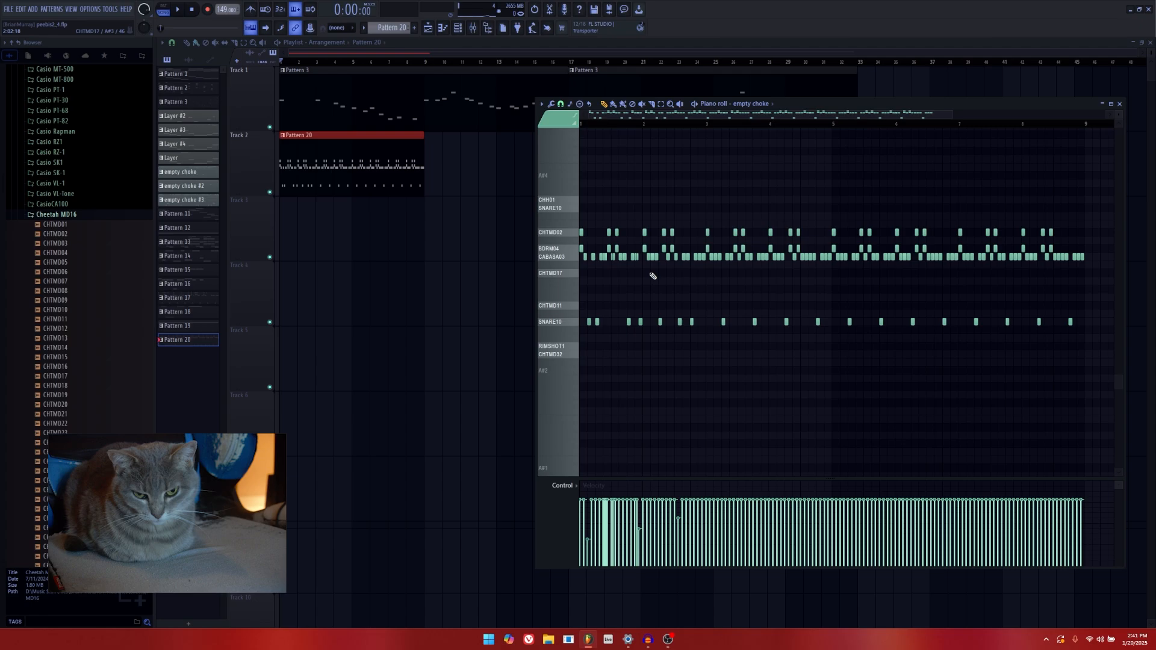
{"action": "scroll", "coordinate": [654, 276], "scroll_direction": "up", "scroll_amount": 5}
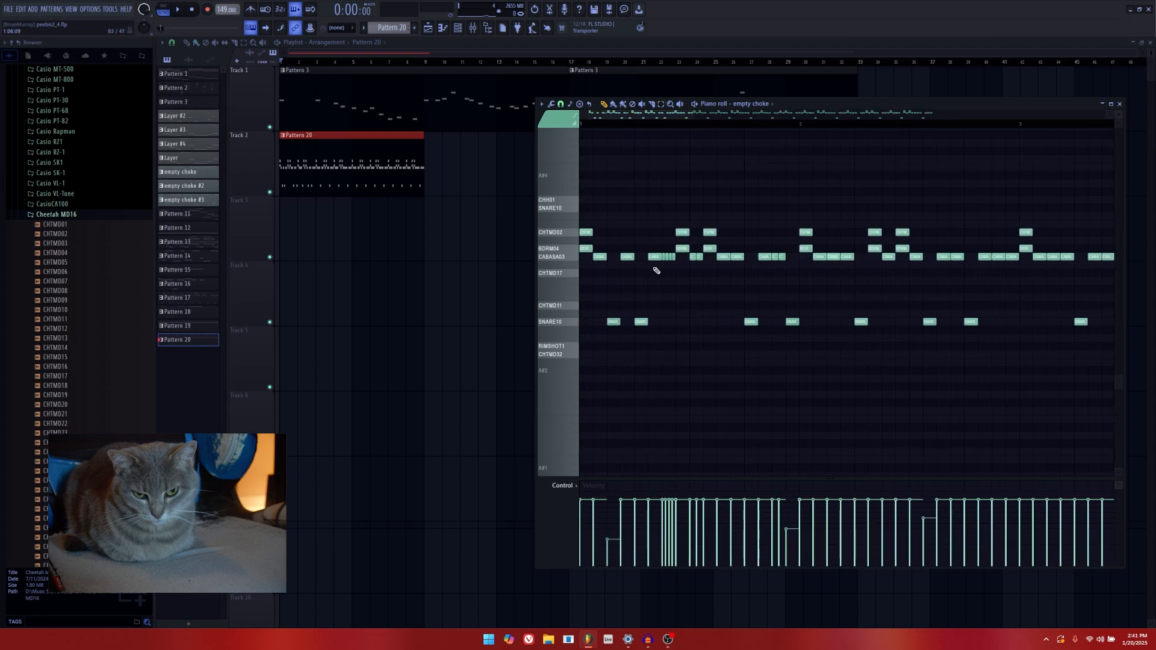
{"action": "left_click_drag", "start_coordinate": [664, 116], "coordinate": [643, 118]}
{"action": "left_click_drag", "start_coordinate": [692, 114], "coordinate": [835, 125]}
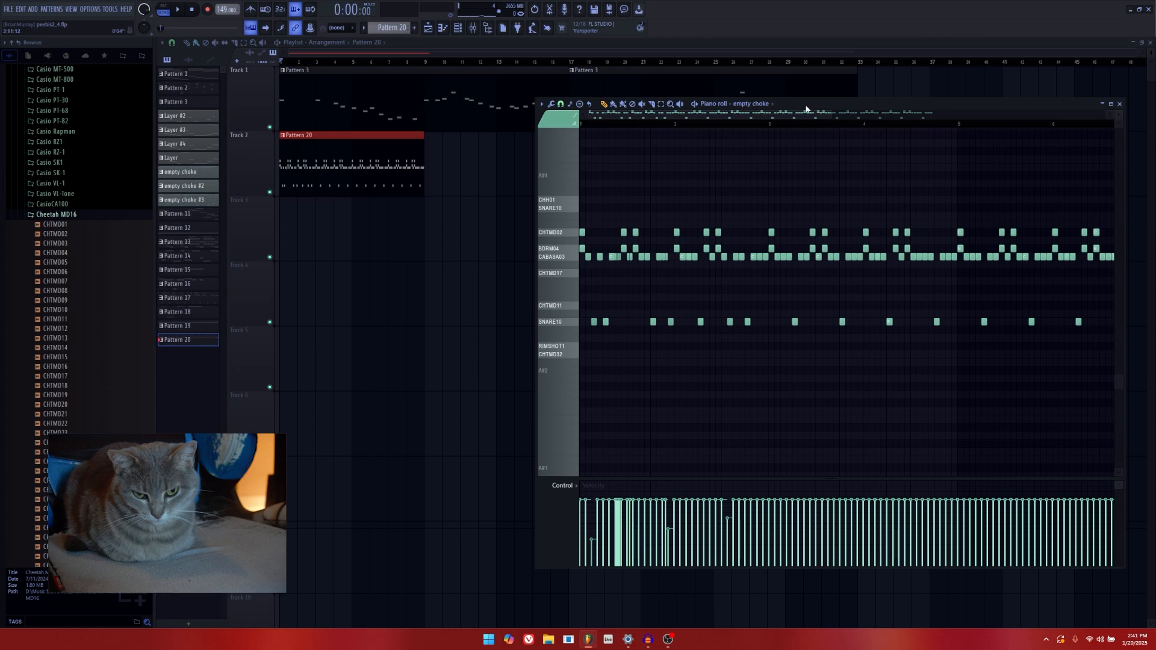
Try moving bar 3's opening layered kick to step 3, with a CABASA03 hit on step 1 and steps 6 and 7 cleared.
{"action": "scroll", "coordinate": [803, 338], "scroll_direction": "up", "scroll_amount": 6}
{"action": "left_click_drag", "start_coordinate": [754, 251], "coordinate": [767, 229]}
{"action": "right_click", "coordinate": [772, 259]}
{"action": "left_click", "coordinate": [726, 258]}
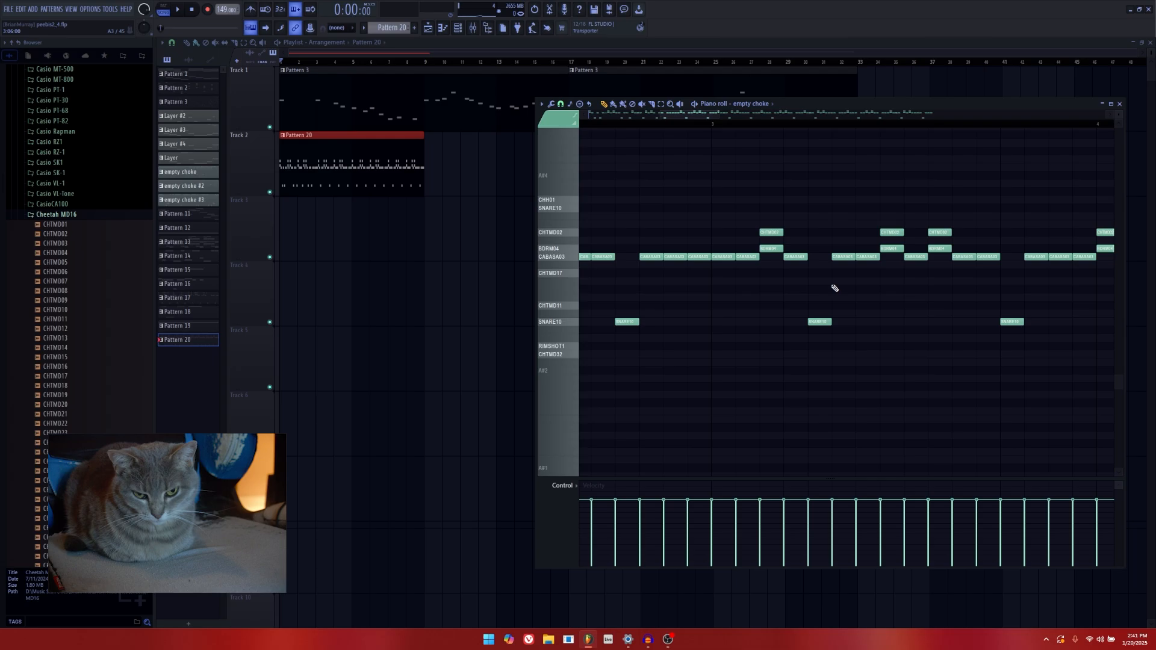
{"action": "right_click", "coordinate": [867, 257]}
{"action": "right_click", "coordinate": [844, 257]}
{"action": "scroll", "coordinate": [736, 297], "scroll_direction": "right", "scroll_amount": 3}
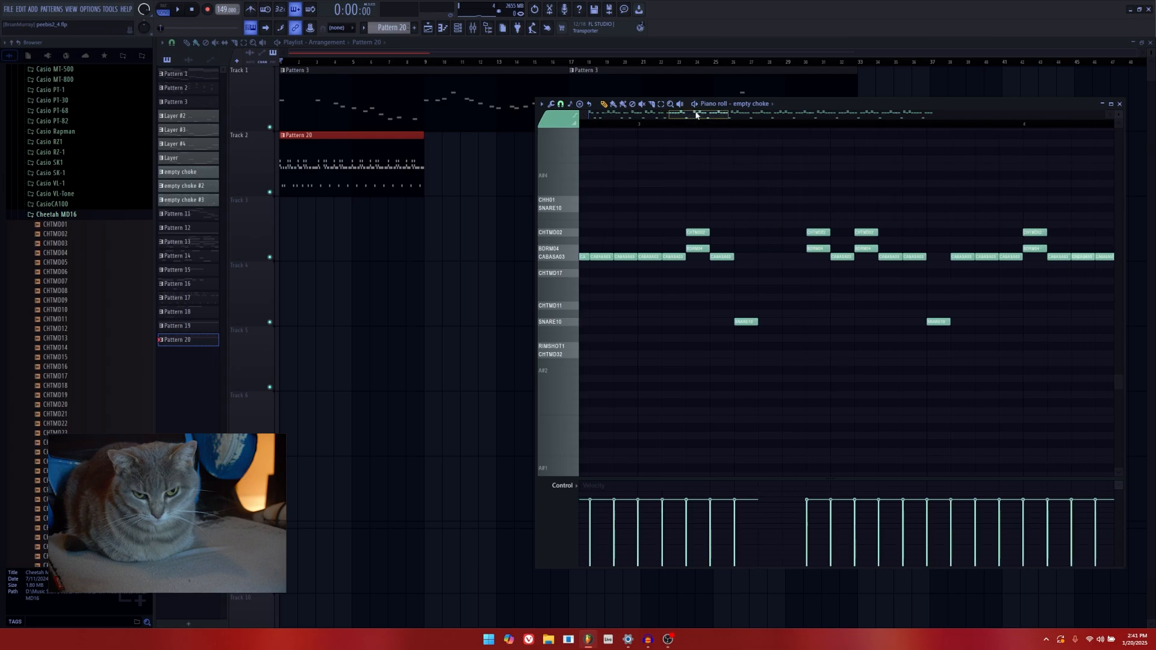
Try SNARE10 notes on steps 1 and 8 of bar 3, removing the cabasa and kick hits there and on steps 9 and 10.
{"action": "left_click_drag", "start_coordinate": [617, 322], "coordinate": [815, 319]}
{"action": "right_click", "coordinate": [642, 258]}
{"action": "right_click", "coordinate": [814, 248]}
{"action": "right_click", "coordinate": [813, 233]}
{"action": "right_click", "coordinate": [834, 256]}
{"action": "right_click", "coordinate": [860, 248]}
{"action": "right_click", "coordinate": [862, 233]}
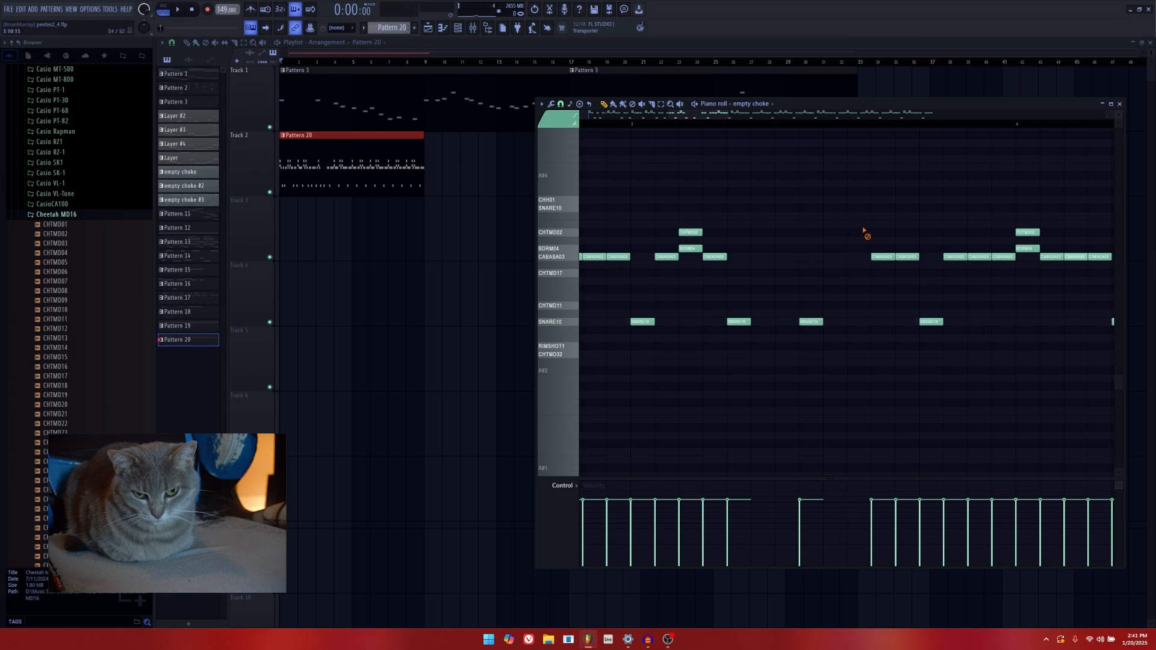
Try replacing the SNARE10 note on step 5 of bar 3 with a BDRM04 kick on step 6, and play the pattern.
{"action": "left_click", "coordinate": [811, 320], "text": "ctrl"}
{"action": "right_click", "coordinate": [745, 320]}
{"action": "left_click", "coordinate": [762, 256]}
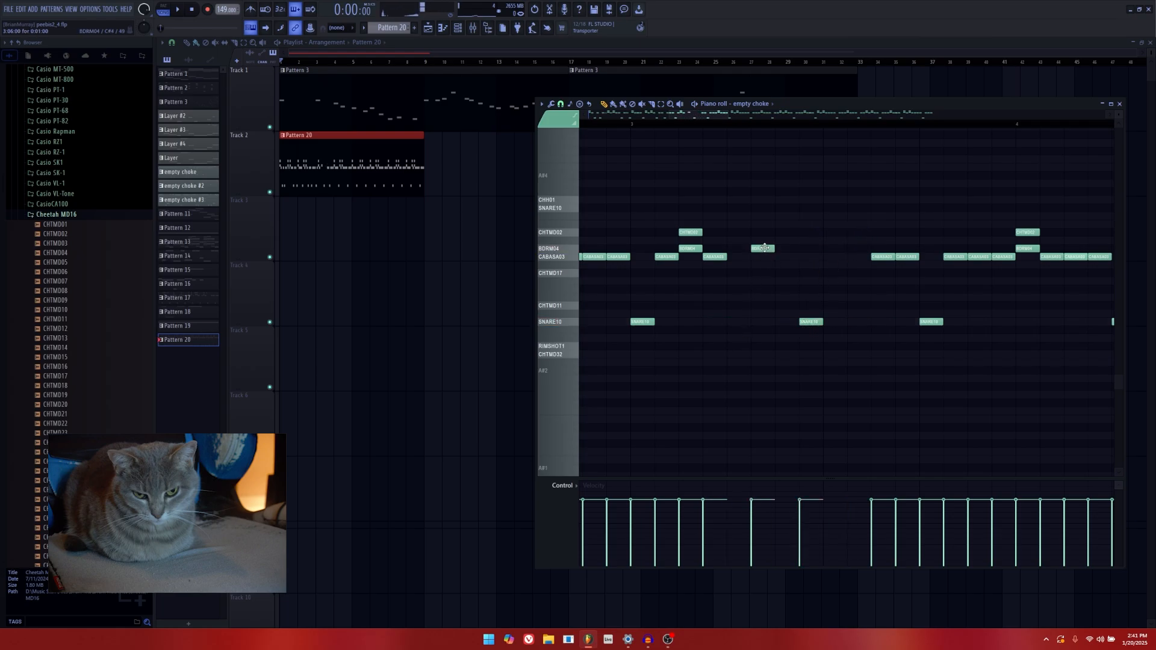
{"action": "mouse_move", "coordinate": [761, 257]}
{"action": "left_mouse_down"}
{"action": "mouse_move", "coordinate": [764, 233]}
{"action": "mouse_move", "coordinate": [763, 249]}
{"action": "left_mouse_up"}
{"action": "scroll", "coordinate": [756, 265], "scroll_direction": "down", "scroll_amount": 3}
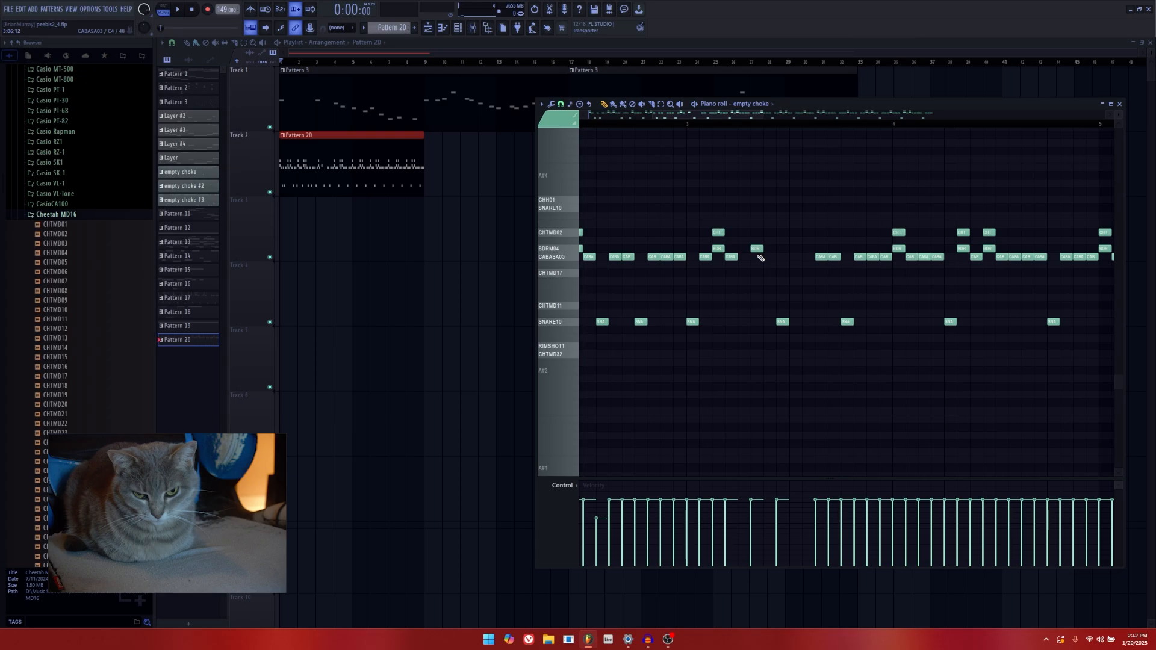
{"action": "left_click_drag", "start_coordinate": [743, 114], "coordinate": [817, 150]}
{"action": "key", "text": "space"}
{"action": "left_click_drag", "start_coordinate": [739, 115], "coordinate": [771, 118]}
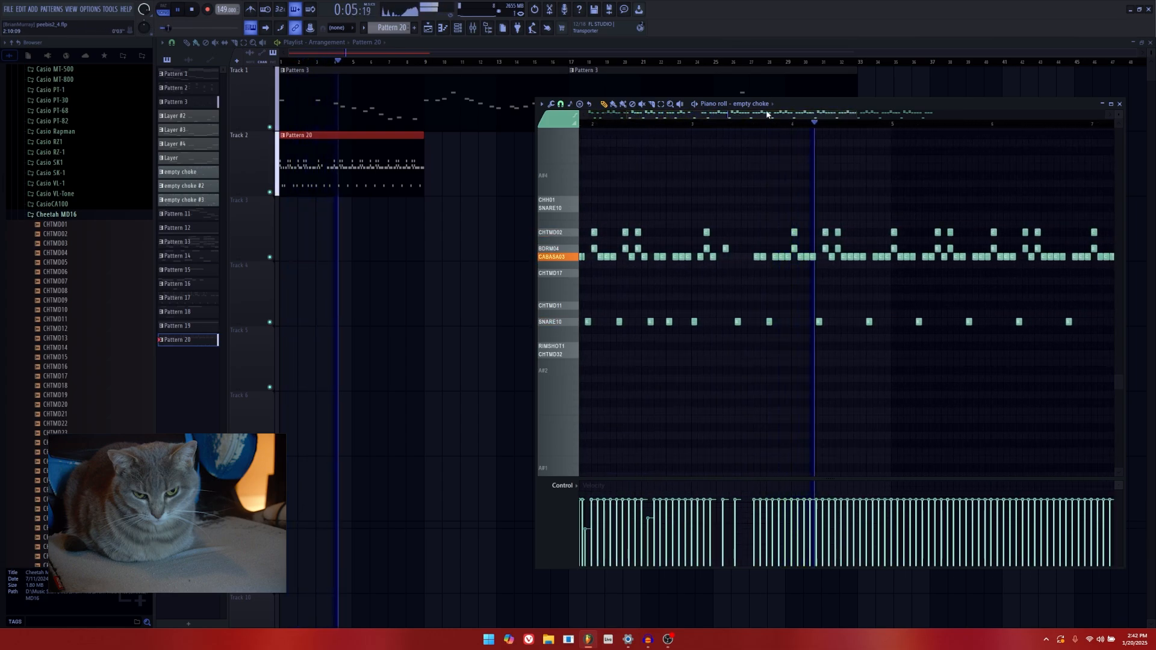
{"action": "key", "text": "space"}
Undo all the recent bar 3 edits, including the move of its opening CHTMD02 and BDRM04 kicks.
{"action": "key", "text": "ctrl+z"}
{"action": "key", "text": "ctrl+z"}
{"action": "key", "text": "ctrl+z"}
{"action": "key", "text": "ctrl+z"}
{"action": "key", "text": "ctrl+z"}
{"action": "key", "text": "ctrl+z"}
{"action": "key", "text": "ctrl+z"}
{"action": "key", "text": "ctrl+z"}
{"action": "key", "text": "ctrl+z"}
{"action": "key", "text": "ctrl+z"}
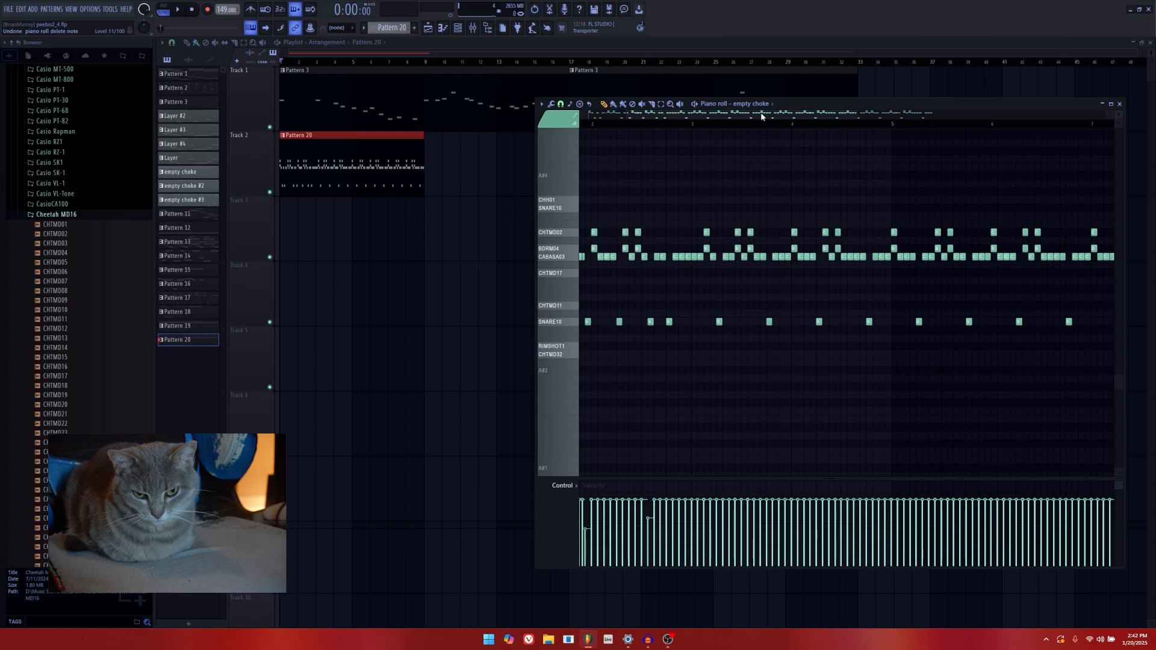
{"action": "left_click_drag", "start_coordinate": [742, 115], "coordinate": [718, 115]}
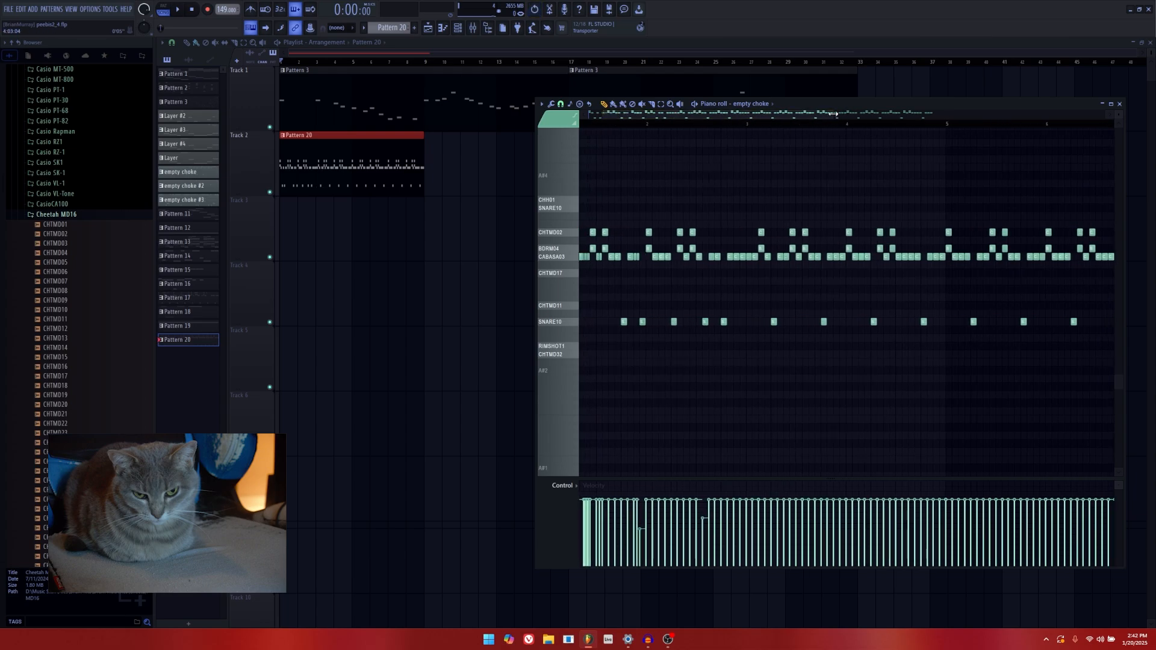
{"action": "left_click_drag", "start_coordinate": [834, 114], "coordinate": [811, 114]}
{"action": "key", "text": "ctrl+z"}
{"action": "key", "text": "ctrl+z"}
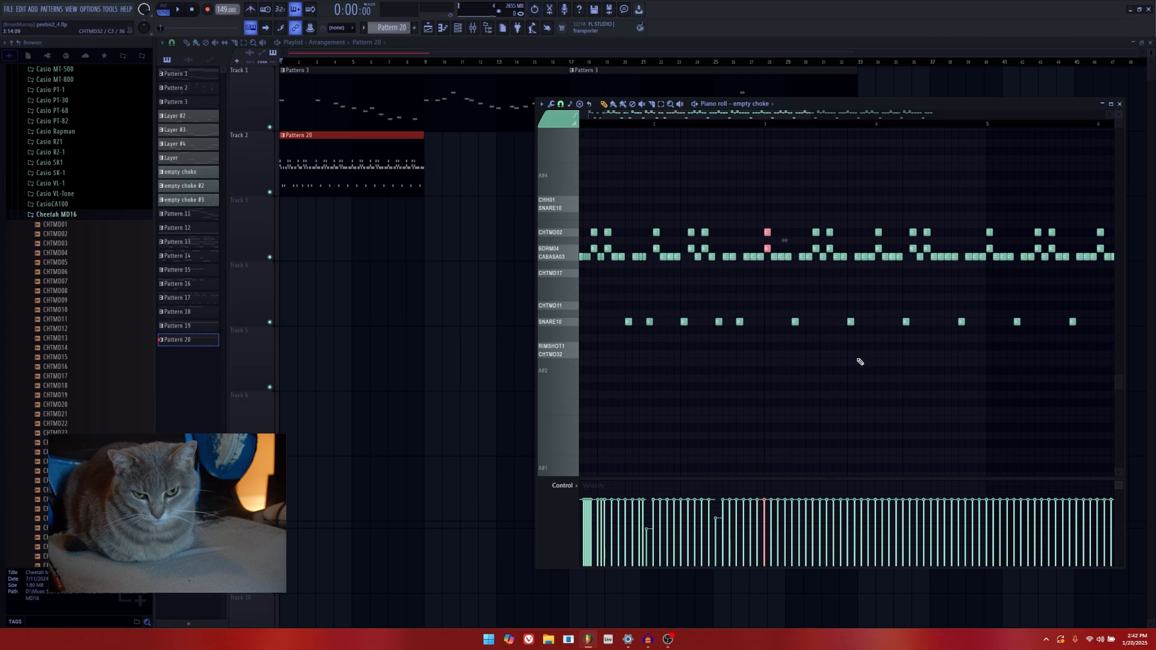
Replace the CABASA03 hit on step 3 of bar 3 with a SNARE10 note, and delete the hits on steps 6 and 7.
{"action": "scroll", "coordinate": [814, 337], "scroll_direction": "up", "scroll_amount": 5}
{"action": "scroll", "coordinate": [777, 316], "scroll_direction": "down", "scroll_amount": 6}
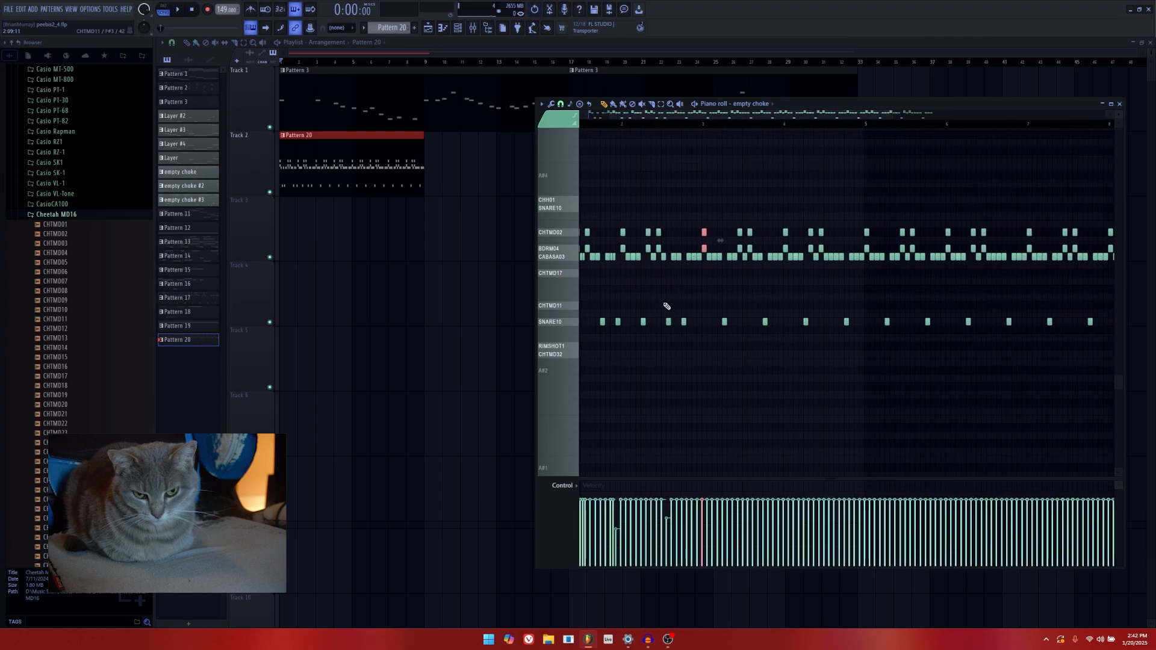
{"action": "scroll", "coordinate": [743, 337], "scroll_direction": "up", "scroll_amount": 5}
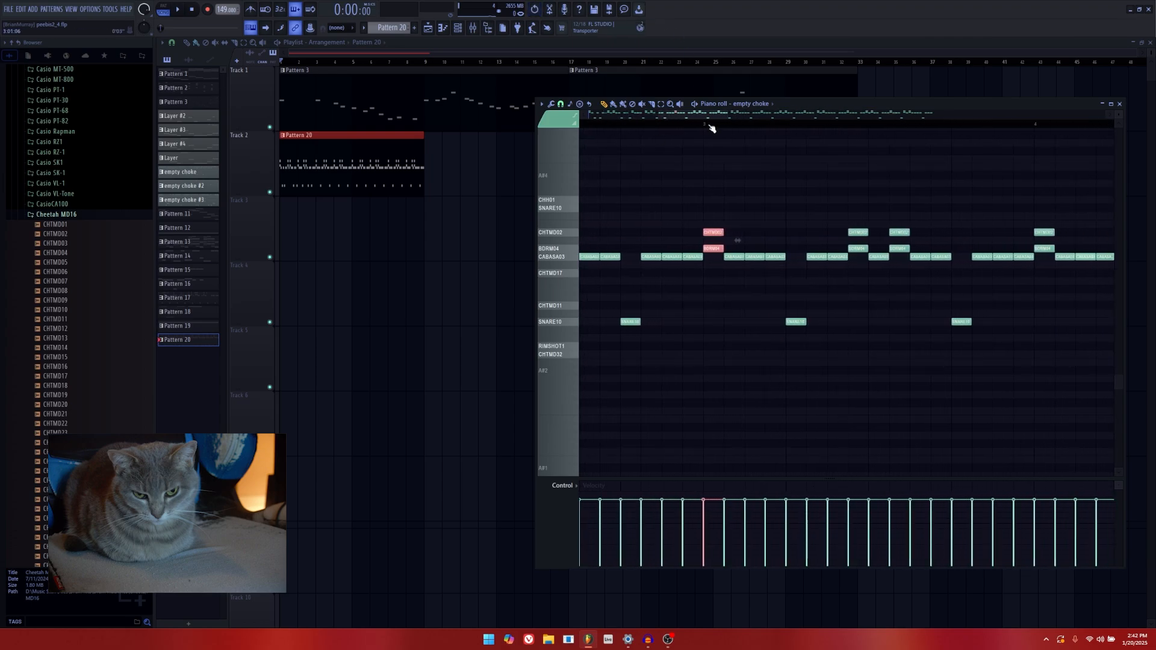
{"action": "left_click_drag", "start_coordinate": [712, 129], "coordinate": [663, 126]}
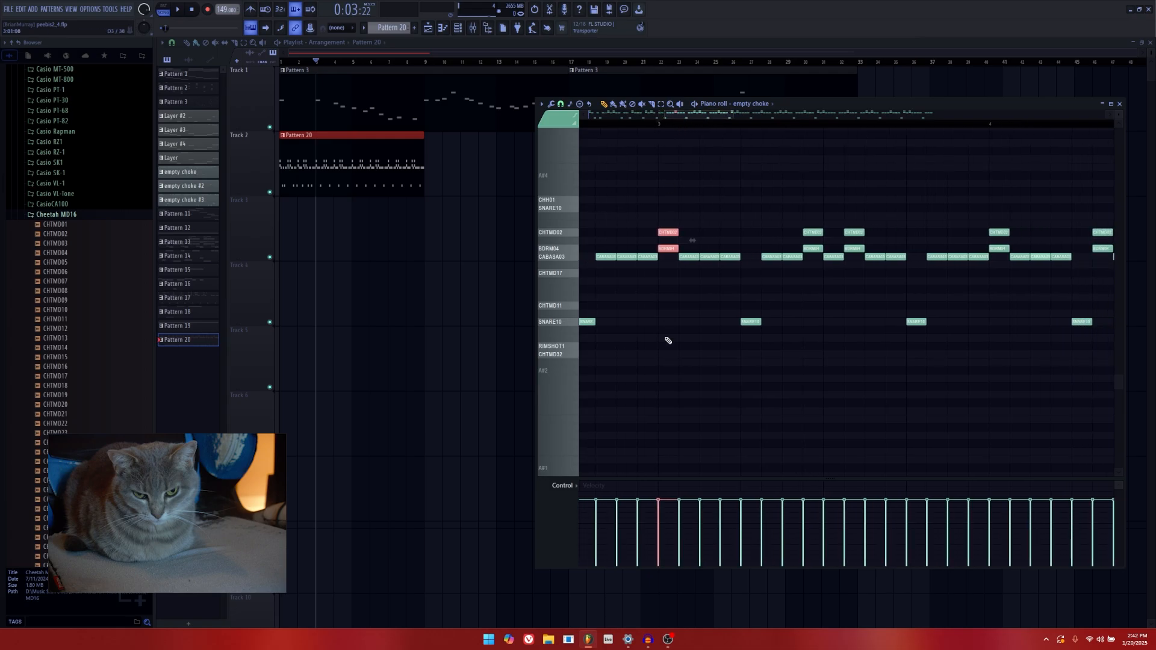
{"action": "left_click", "coordinate": [708, 323]}
{"action": "right_click", "coordinate": [710, 257]}
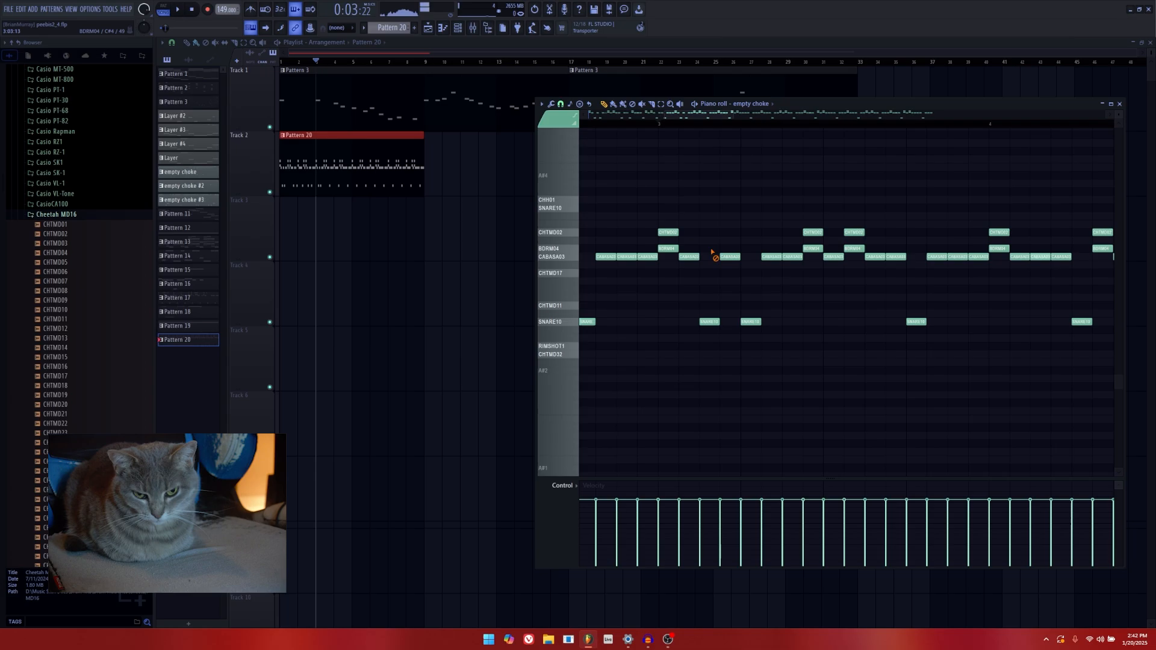
{"action": "right_click", "coordinate": [771, 257]}
{"action": "right_click", "coordinate": [792, 257]}
Chop the CABASA03 hits on steps 11 and 4 of bar 3 into two notes each by raising the chopper's time multiplier, and play the pattern.
{"action": "left_click_drag", "start_coordinate": [717, 115], "coordinate": [724, 116]}
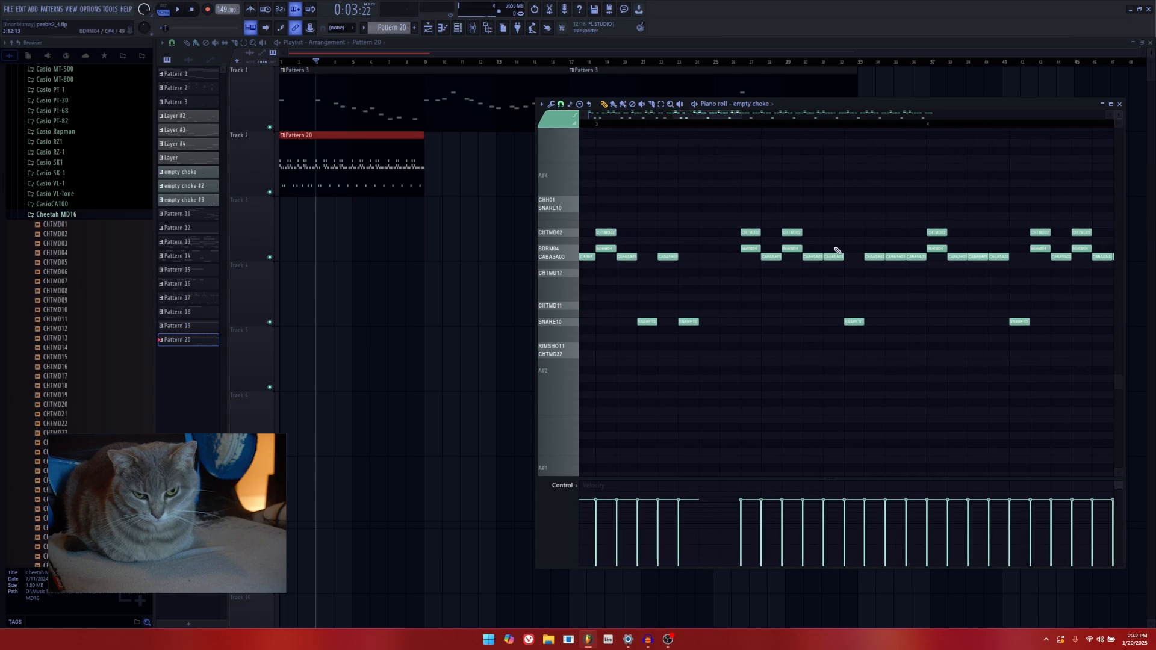
{"action": "left_click_drag", "start_coordinate": [817, 238], "coordinate": [817, 260]}
{"action": "key", "text": "alt+u"}
{"action": "left_click_drag", "start_coordinate": [554, 295], "coordinate": [554, 283]}
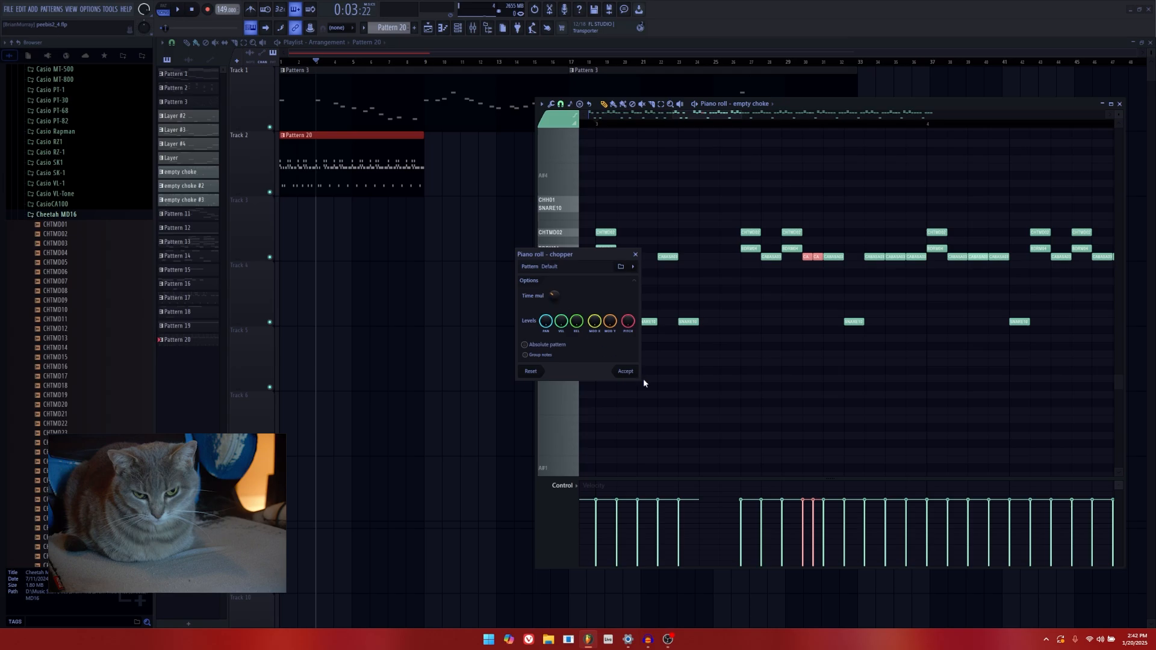
{"action": "left_click", "coordinate": [626, 372]}
{"action": "left_click", "coordinate": [669, 257]}
{"action": "key", "text": "alt+u"}
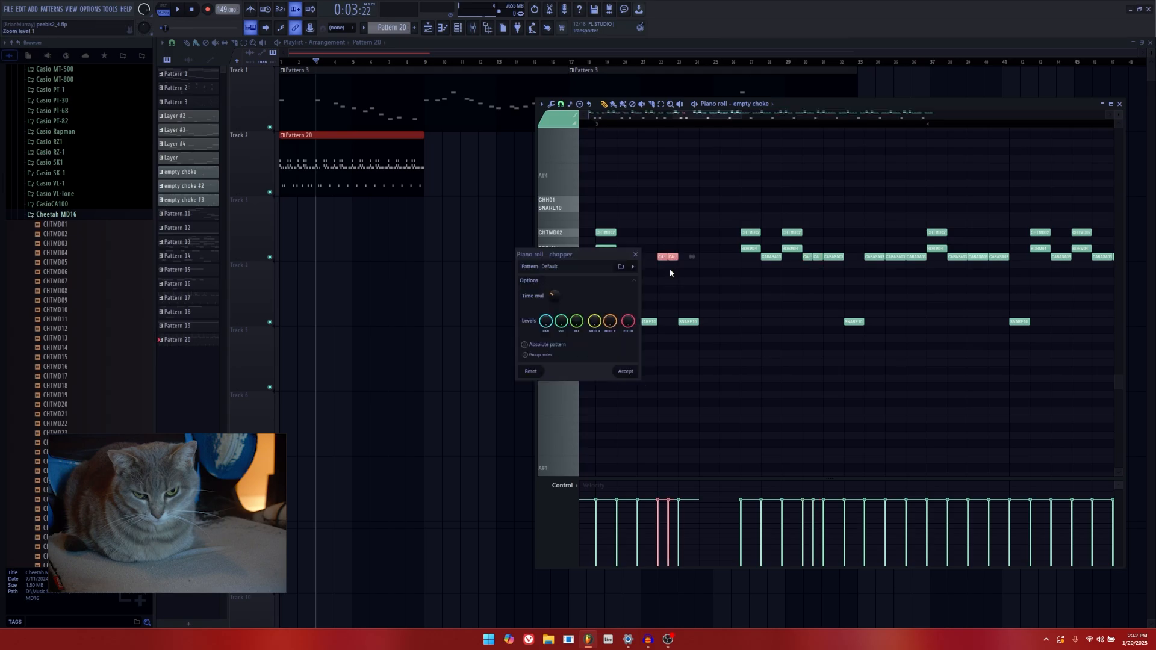
{"action": "left_click", "coordinate": [625, 372]}
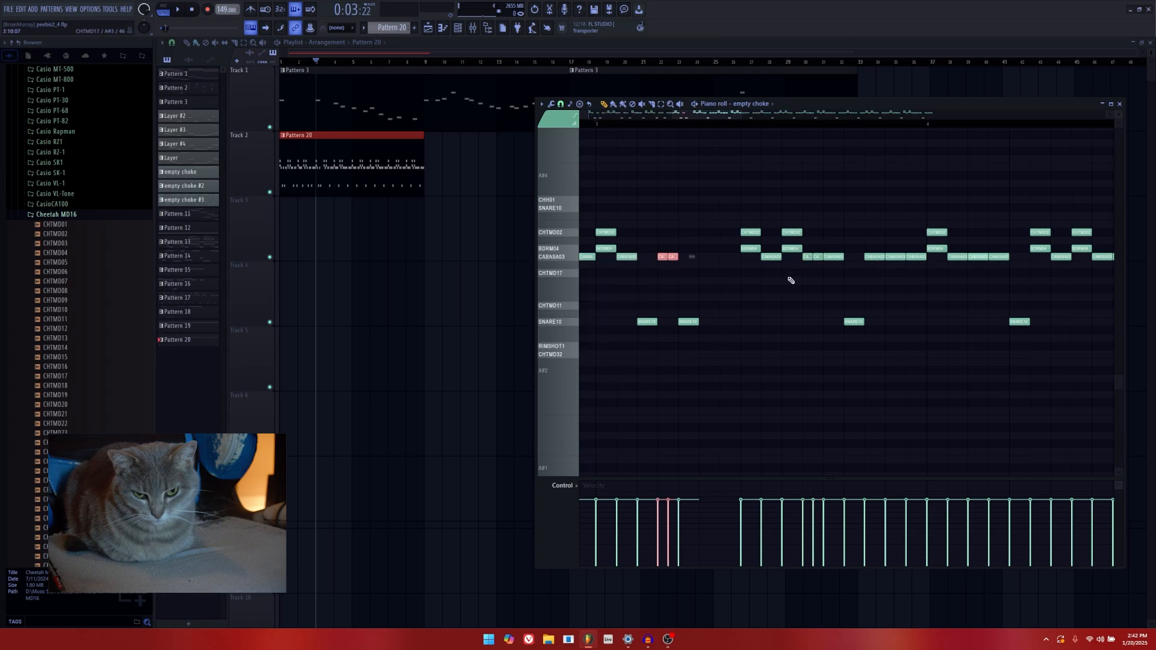
{"action": "key", "text": "space"}
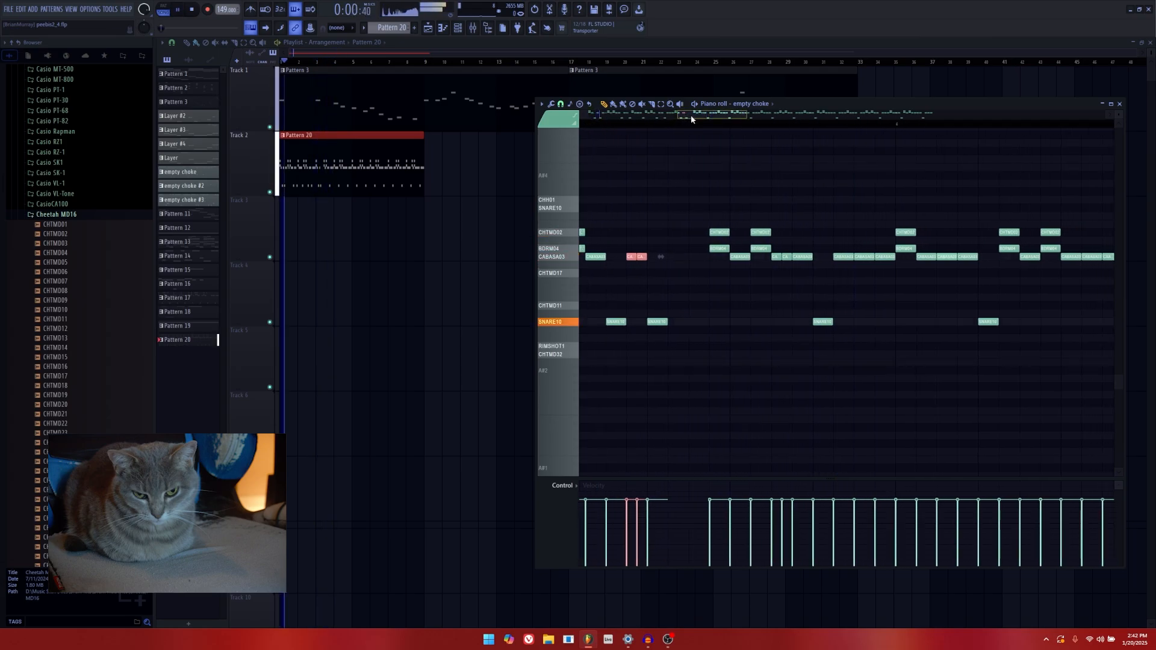
Replace the CABASA03 hits on steps 15 and 16 of bar 3 with a two-step CHTMD02 note and chop it into four notes.
{"action": "right_click", "coordinate": [798, 256]}
{"action": "right_click", "coordinate": [820, 258]}
{"action": "left_click", "coordinate": [809, 320]}
{"action": "left_click_drag", "start_coordinate": [807, 321], "coordinate": [806, 232]}
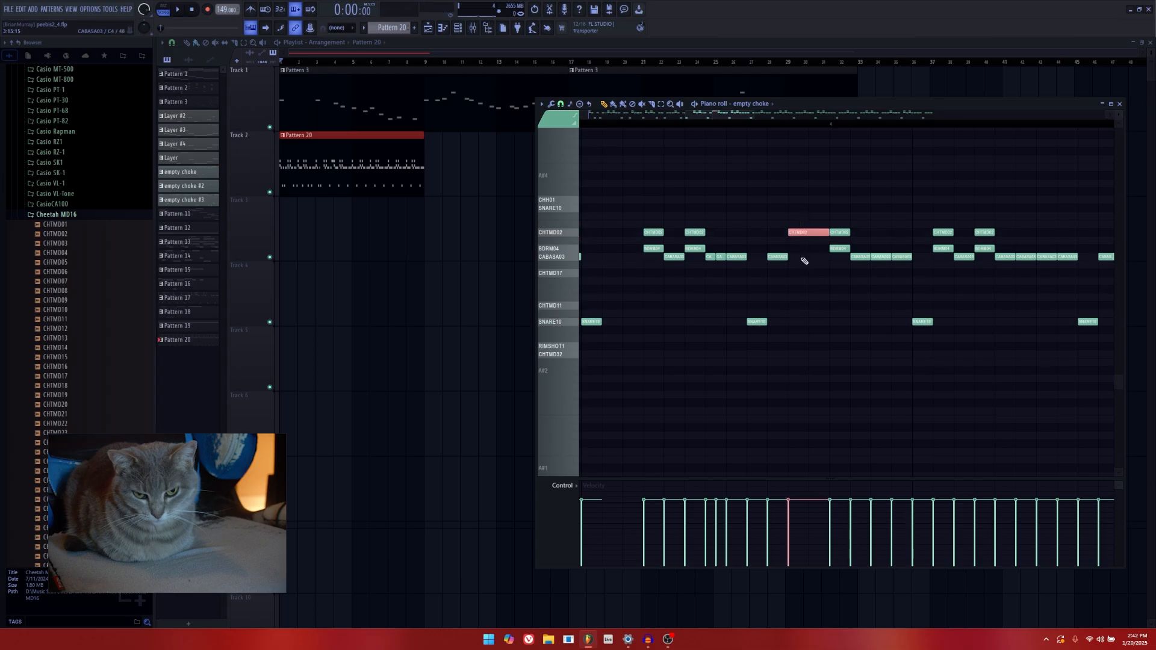
{"action": "key", "text": "alt+u"}
{"action": "left_click", "coordinate": [627, 371]}
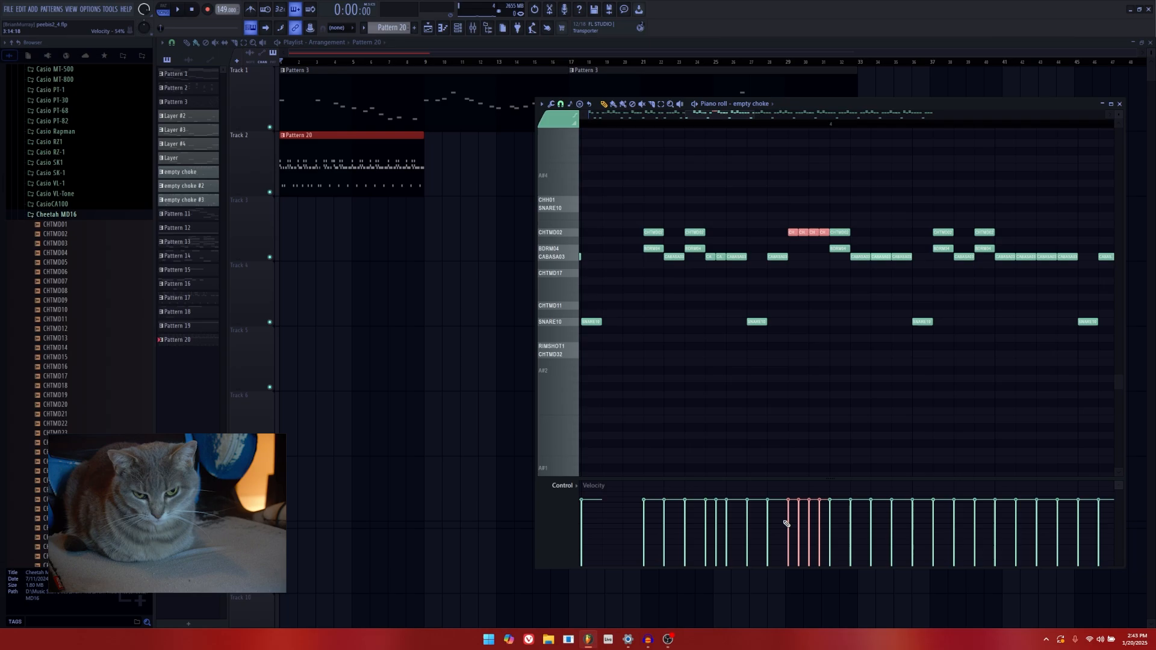
Ramp the velocities of the four chopped CHTMD02 notes upward and play the pattern from within bar 2.
{"action": "left_click_drag", "start_coordinate": [786, 546], "coordinate": [840, 488]}
{"action": "key", "text": "space"}
{"action": "scroll", "coordinate": [794, 359], "scroll_direction": "down", "scroll_amount": 2}
{"action": "scroll", "coordinate": [786, 338], "scroll_direction": "down", "scroll_amount": 3}
{"action": "left_click", "coordinate": [632, 124]}
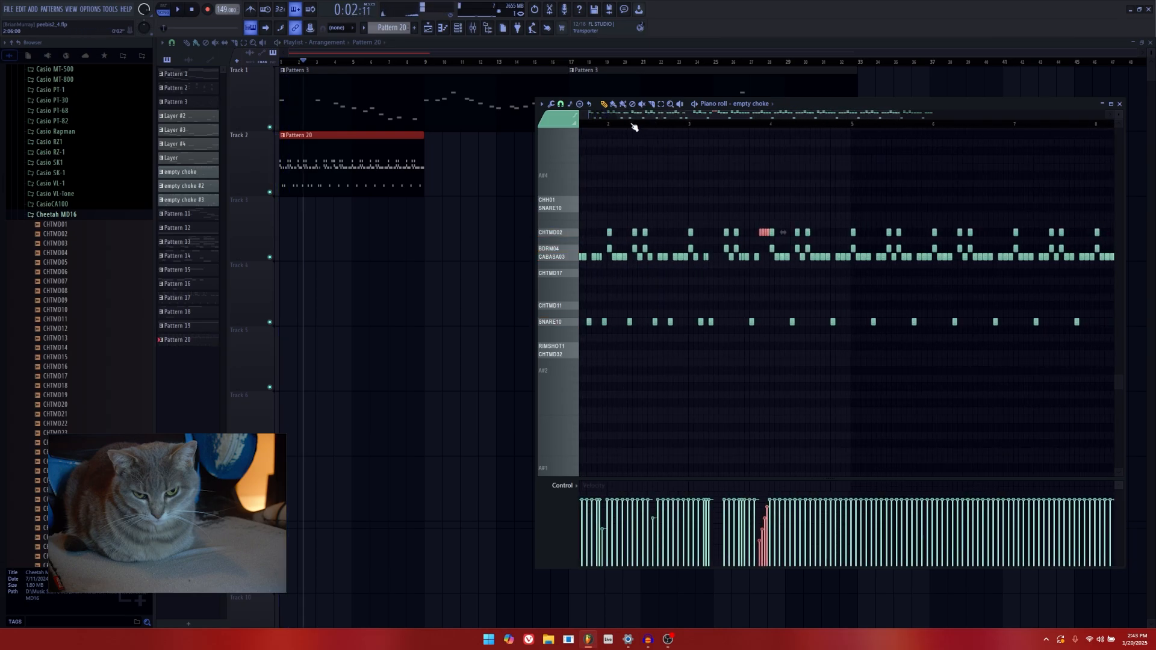
{"action": "scroll", "coordinate": [729, 424], "scroll_direction": "up", "scroll_amount": 2}
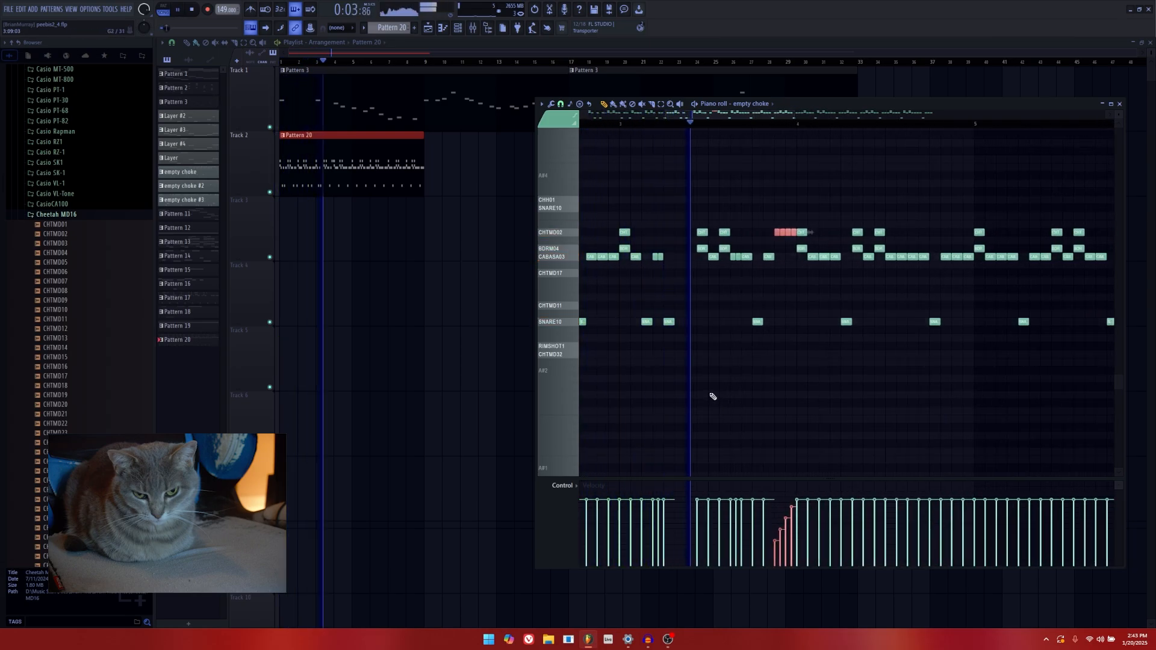
{"action": "scroll", "coordinate": [889, 400], "scroll_direction": "up", "scroll_amount": 5}
{"action": "key", "text": "space"}
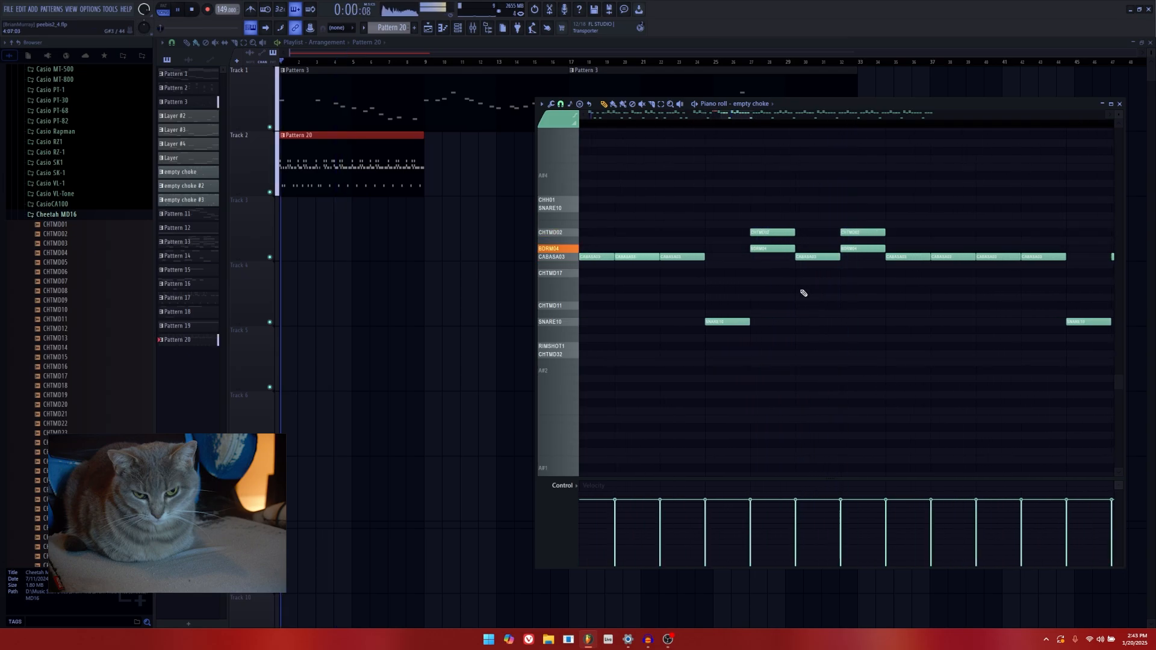
Delete the CABASA03 hit on step 14 of bar 3 and lengthen the SNARE10 note on step 13 to two steps.
{"action": "scroll", "coordinate": [735, 283], "scroll_direction": "down", "scroll_amount": 5}
{"action": "scroll", "coordinate": [666, 277], "scroll_direction": "up", "scroll_amount": 4}
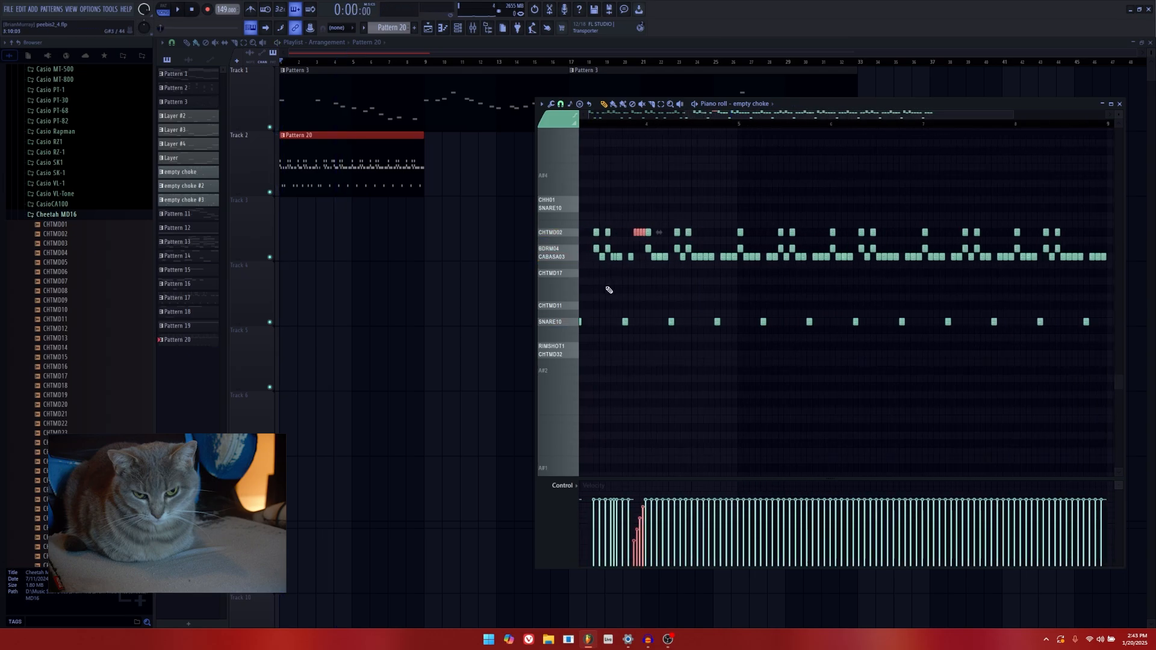
{"action": "right_click", "coordinate": [662, 260]}
{"action": "left_click_drag", "start_coordinate": [654, 322], "coordinate": [687, 321]}
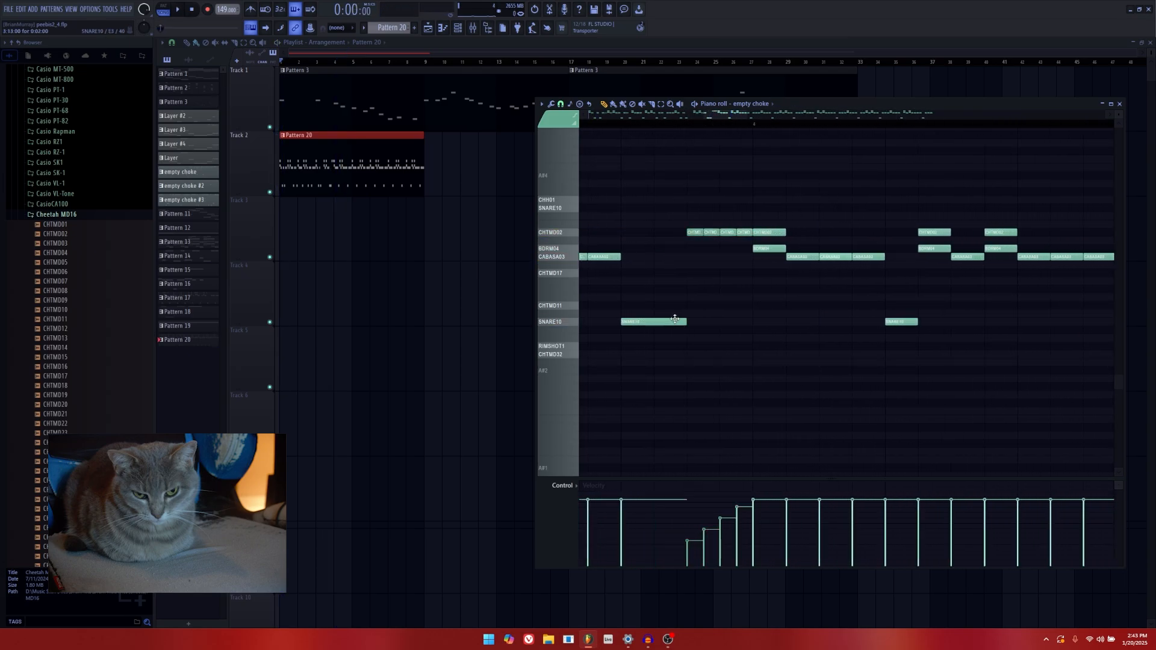
Chop the two-step SNARE10 note on step 13 of bar 3 into eight notes, ramp their velocities downward, and play the pattern.
{"action": "key", "text": "ctrl+u"}
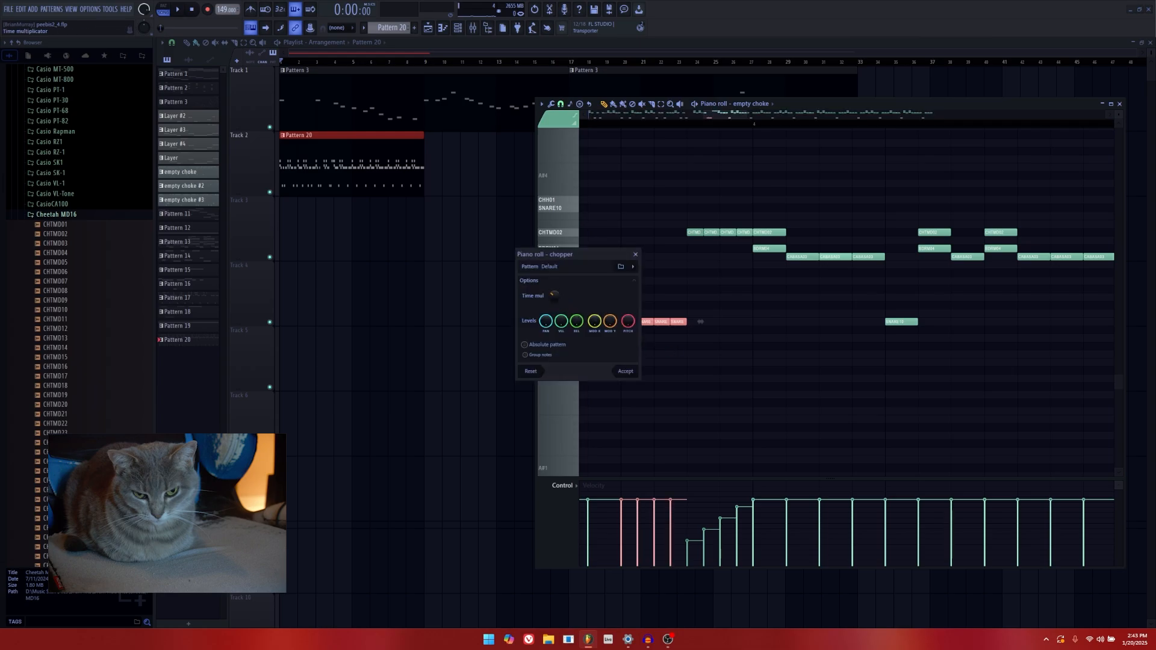
{"action": "left_click_drag", "start_coordinate": [619, 502], "coordinate": [688, 550]}
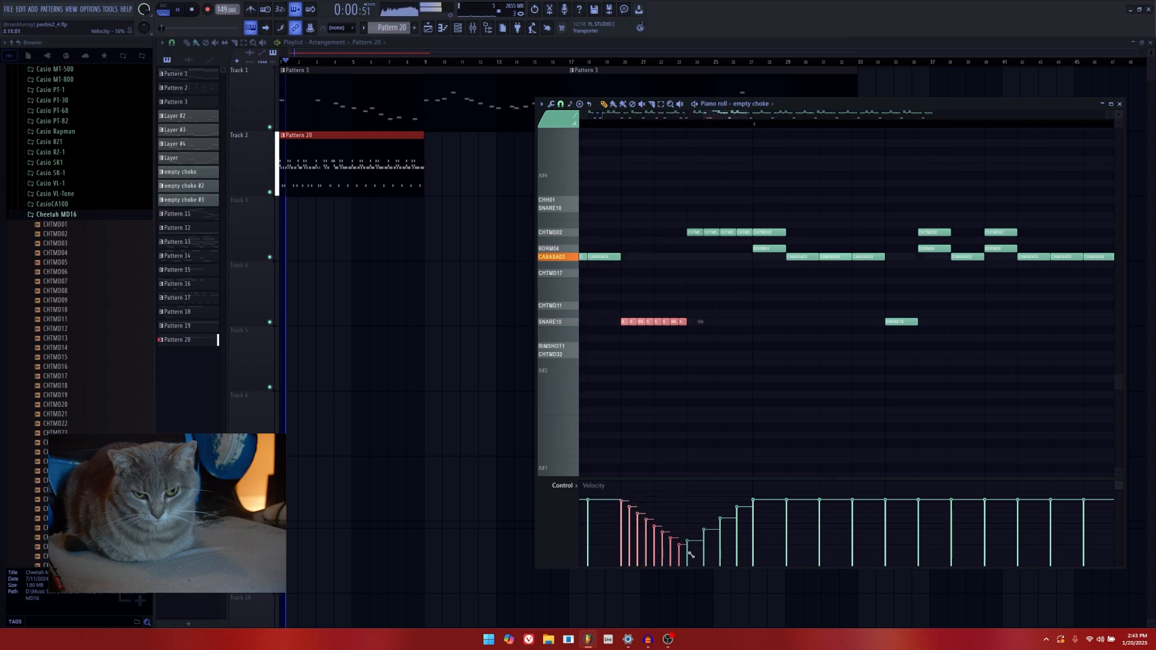
{"action": "scroll", "coordinate": [660, 336], "scroll_direction": "down", "scroll_amount": 8}
{"action": "scroll", "coordinate": [665, 198], "scroll_direction": "up", "scroll_amount": 6}
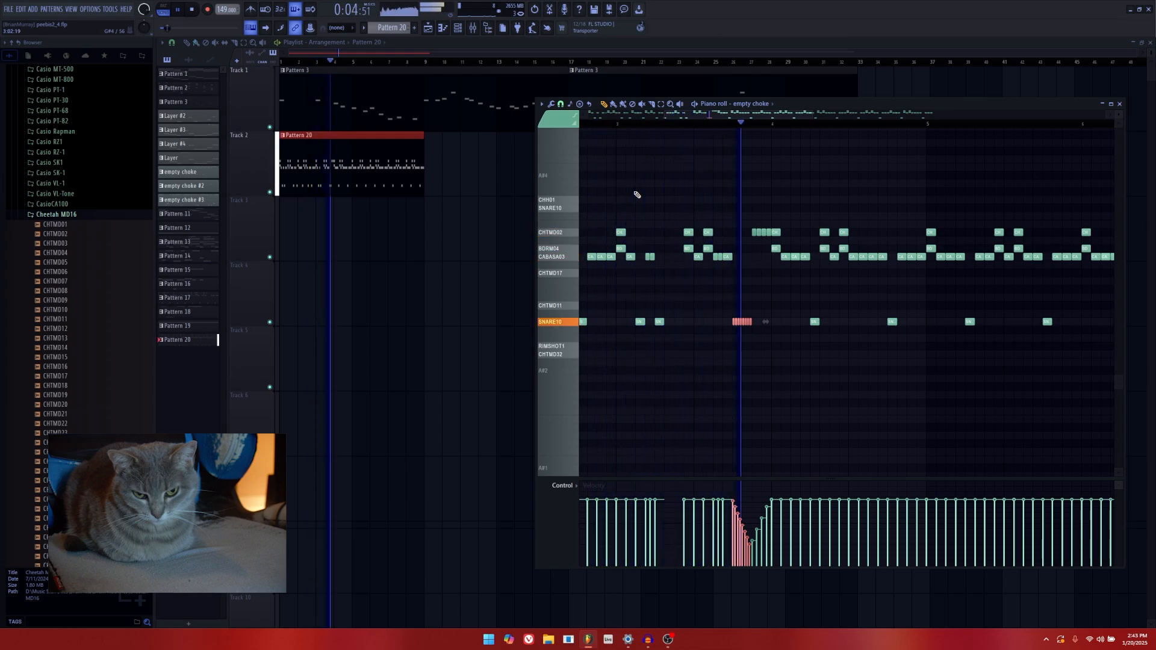
{"action": "scroll", "coordinate": [857, 292], "scroll_direction": "up", "scroll_amount": 5}
{"action": "key", "text": "space"}
{"action": "scroll", "coordinate": [715, 312], "scroll_direction": "down", "scroll_amount": 4}
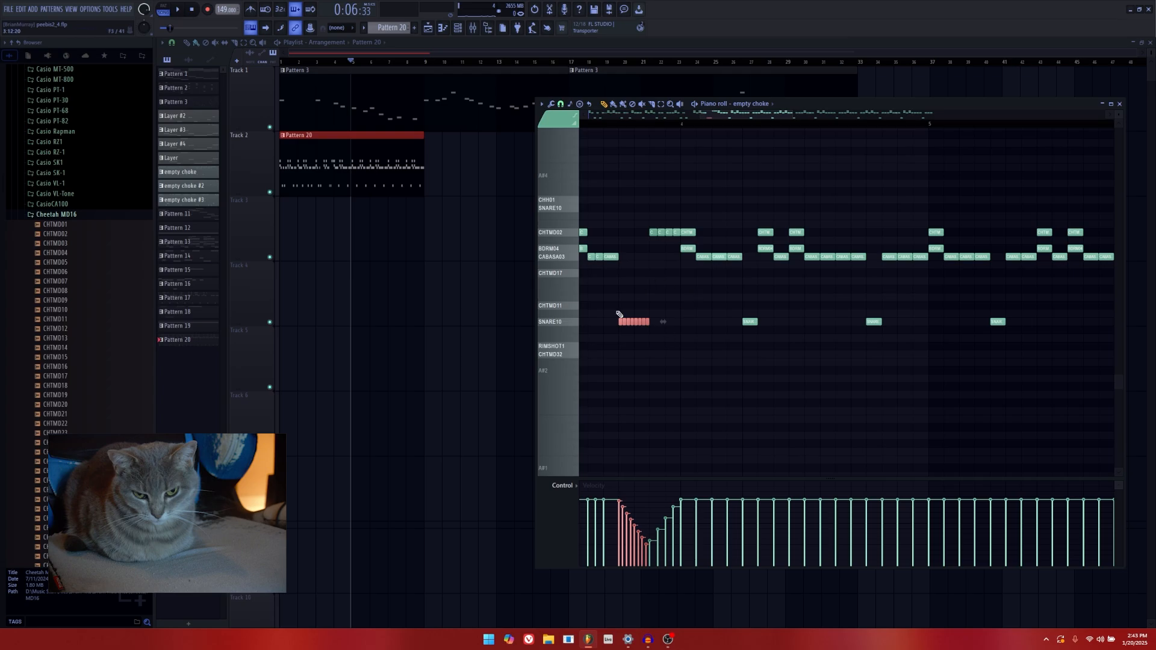
Redraw the velocities of the eight chopped SNARE10 notes as a rising ramp and play the pattern from bar 3.
{"action": "scroll", "coordinate": [630, 337], "scroll_direction": "up", "scroll_amount": 3}
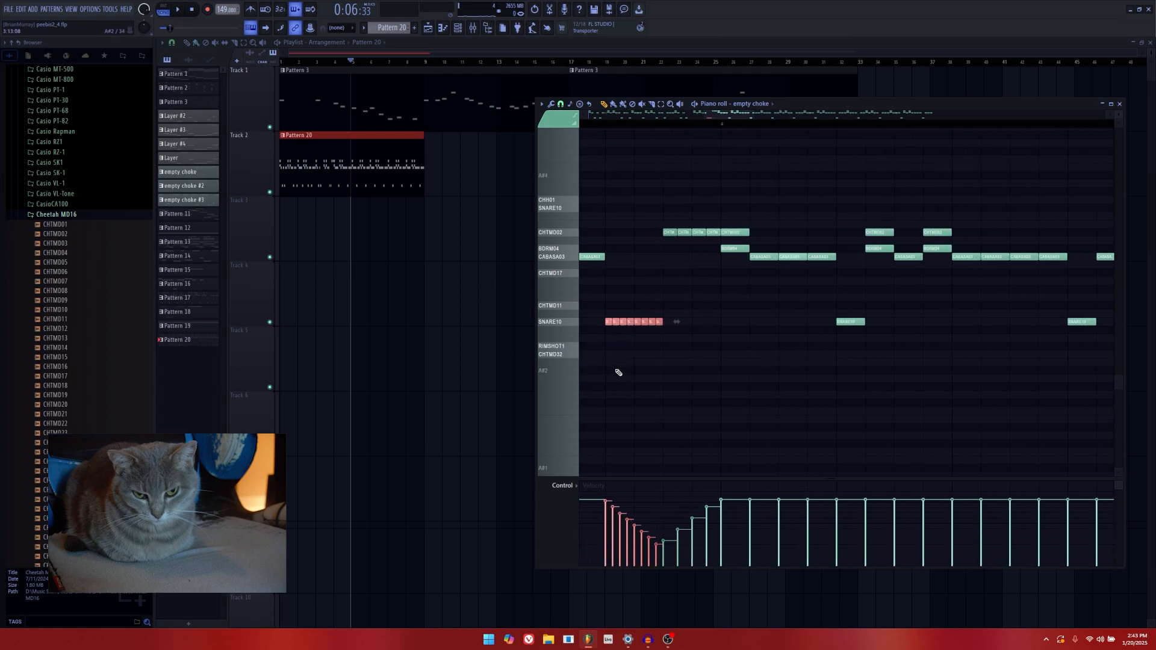
{"action": "mouse_move", "coordinate": [627, 512]}
{"action": "left_mouse_down"}
{"action": "mouse_move", "coordinate": [691, 507]}
{"action": "mouse_move", "coordinate": [598, 502]}
{"action": "left_mouse_up"}
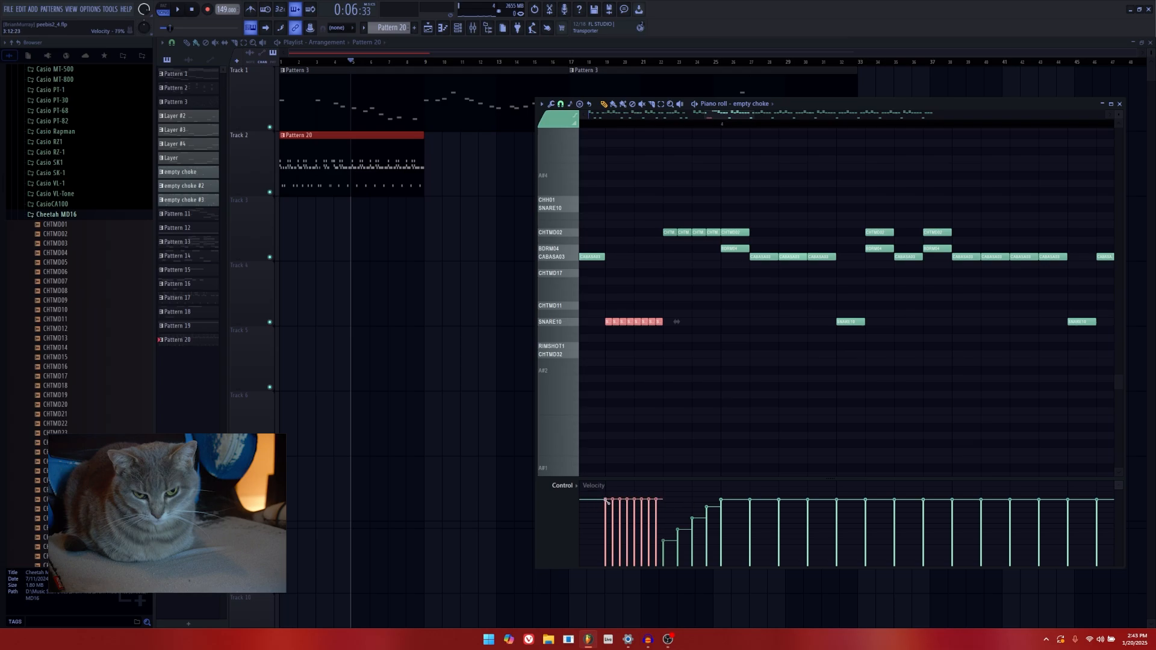
{"action": "left_click_drag", "start_coordinate": [627, 523], "coordinate": [666, 558]}
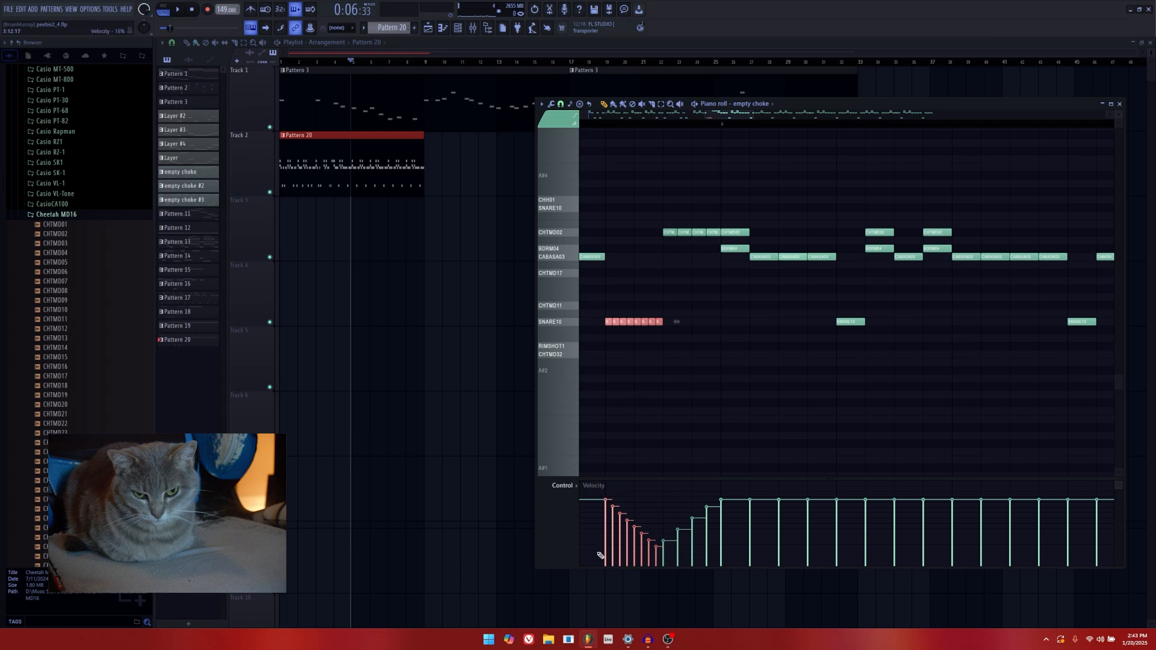
{"action": "left_click_drag", "start_coordinate": [600, 554], "coordinate": [662, 507]}
{"action": "scroll", "coordinate": [683, 434], "scroll_direction": "down", "scroll_amount": 3, "text": "ctrl"}
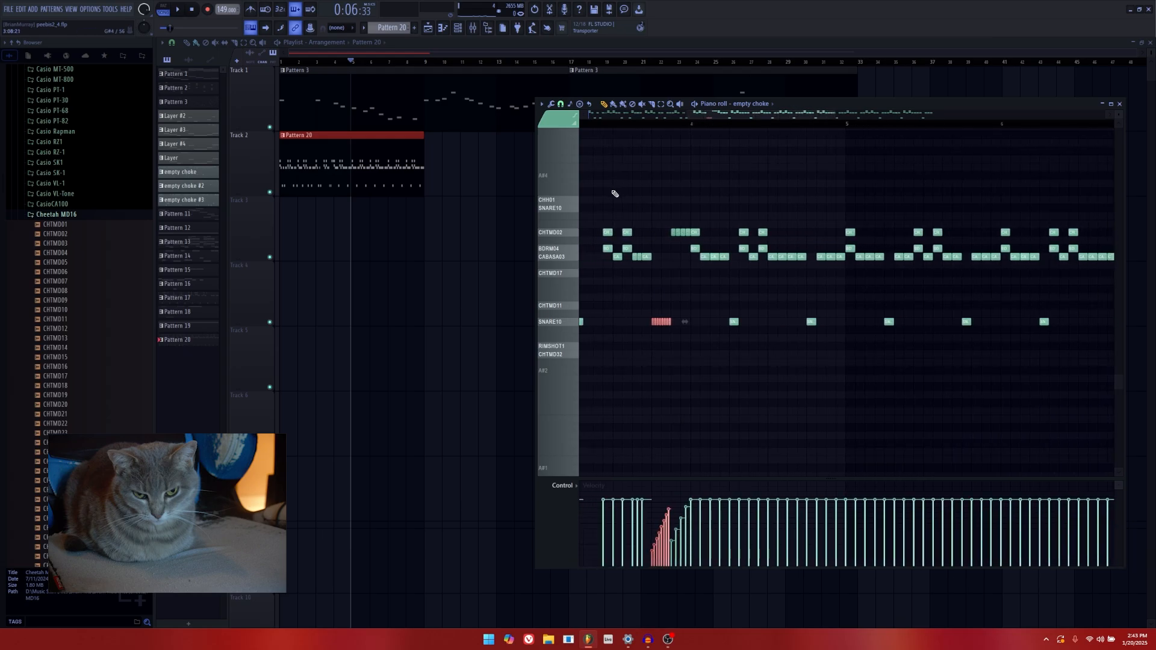
{"action": "left_click_drag", "start_coordinate": [716, 114], "coordinate": [682, 114]}
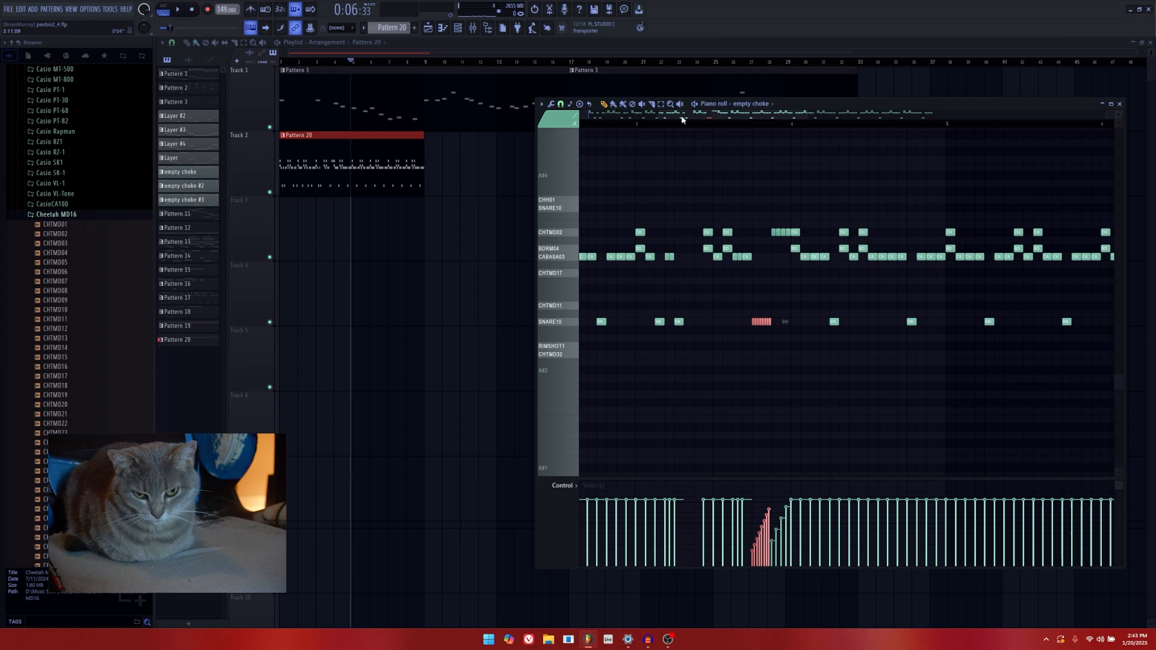
{"action": "key", "text": "space"}
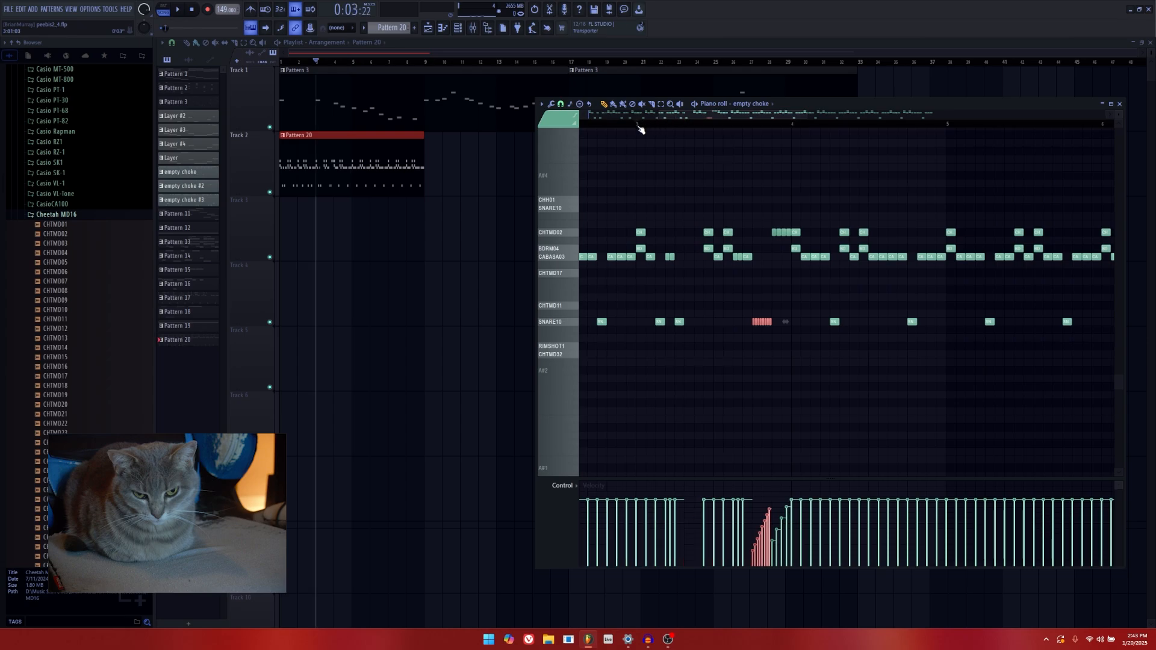
{"action": "key", "text": "space"}
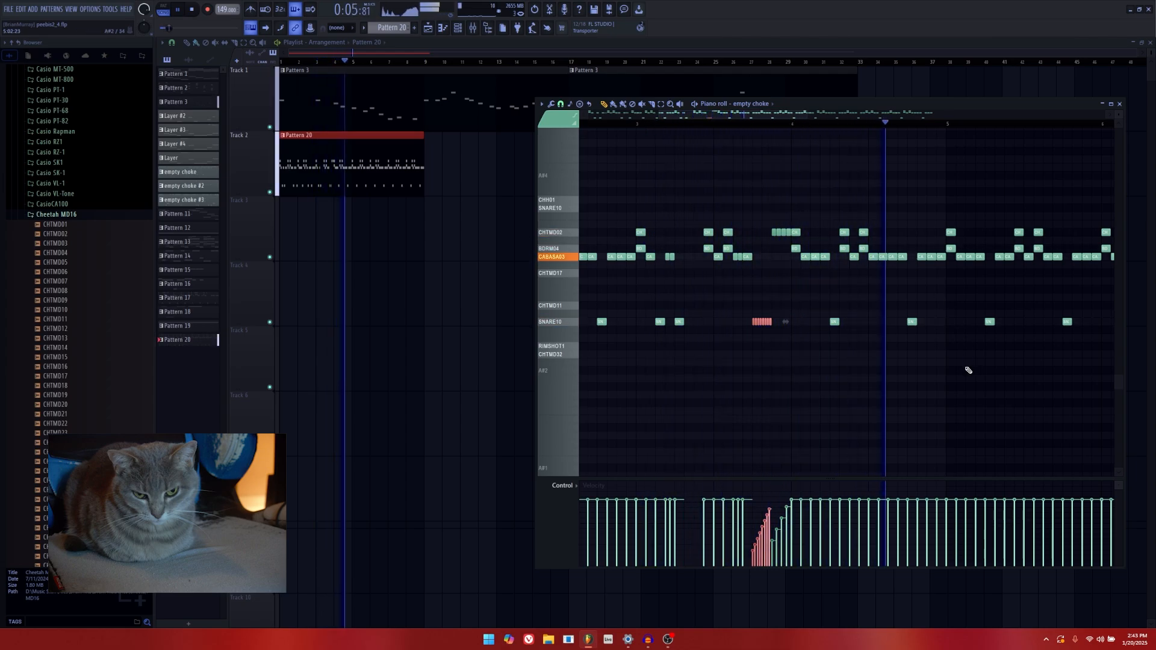
{"action": "key", "text": "space"}
{"action": "scroll", "coordinate": [837, 341], "scroll_direction": "up", "scroll_amount": 2, "text": "ctrl"}
{"action": "scroll", "coordinate": [837, 341], "scroll_direction": "down", "scroll_amount": 4, "text": "ctrl"}
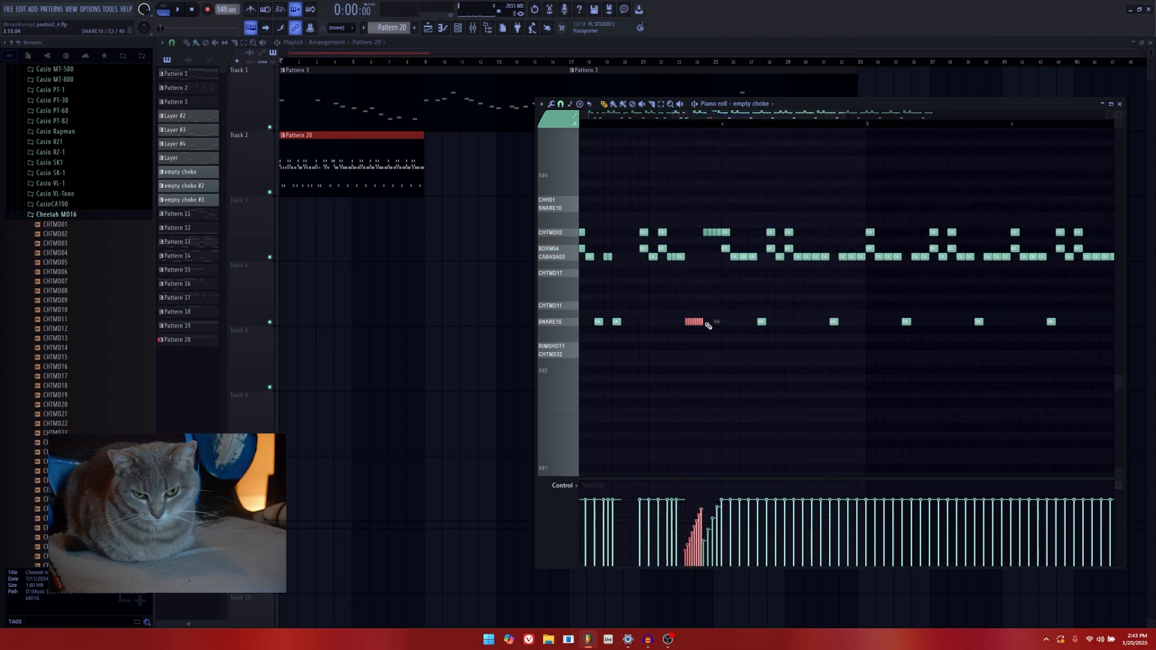
{"action": "scroll", "coordinate": [723, 305], "scroll_direction": "down", "scroll_amount": 2, "text": "ctrl"}
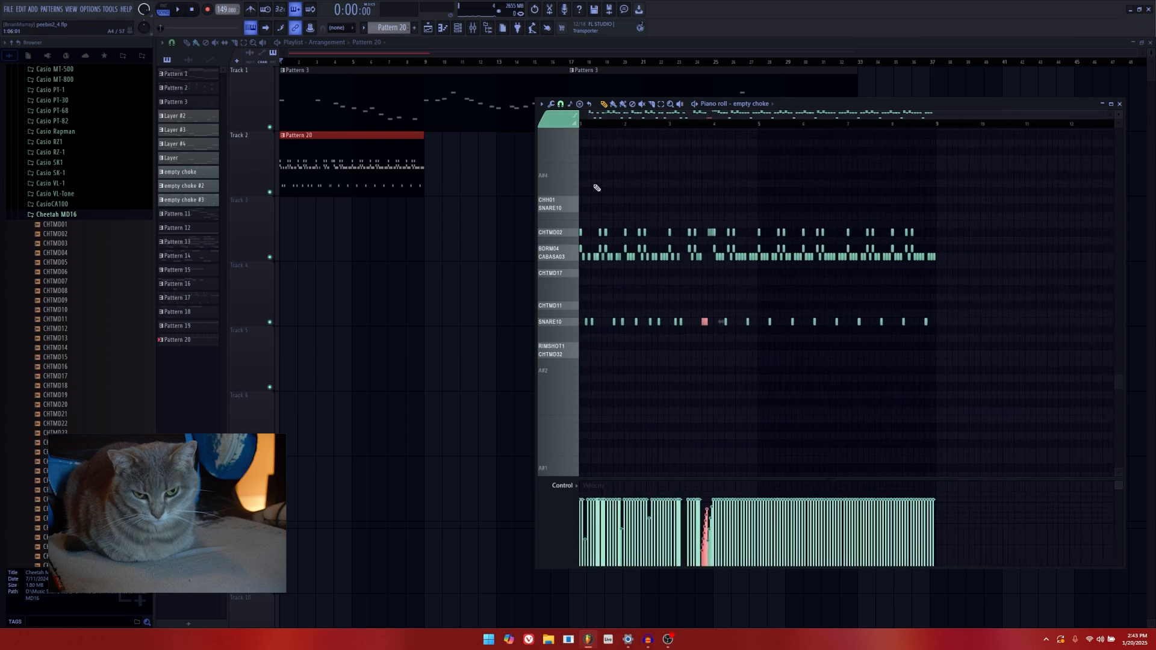
{"action": "scroll", "coordinate": [705, 336], "scroll_direction": "up", "scroll_amount": 4, "text": "ctrl"}
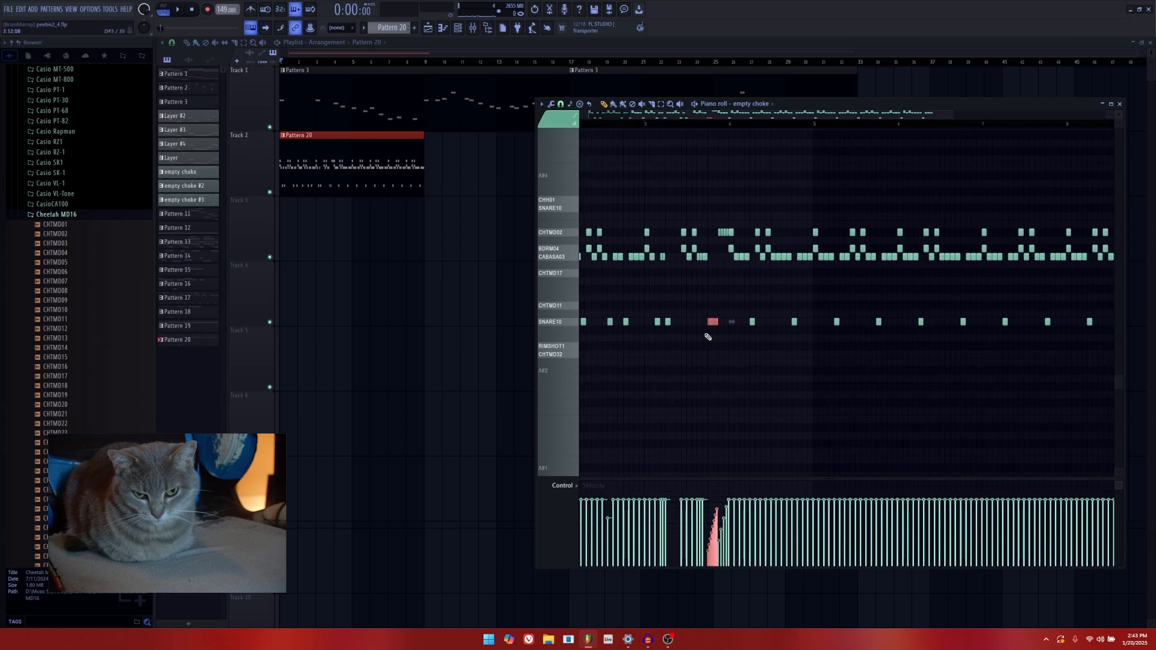
{"action": "scroll", "coordinate": [708, 337], "scroll_direction": "down", "scroll_amount": 3, "text": "ctrl"}
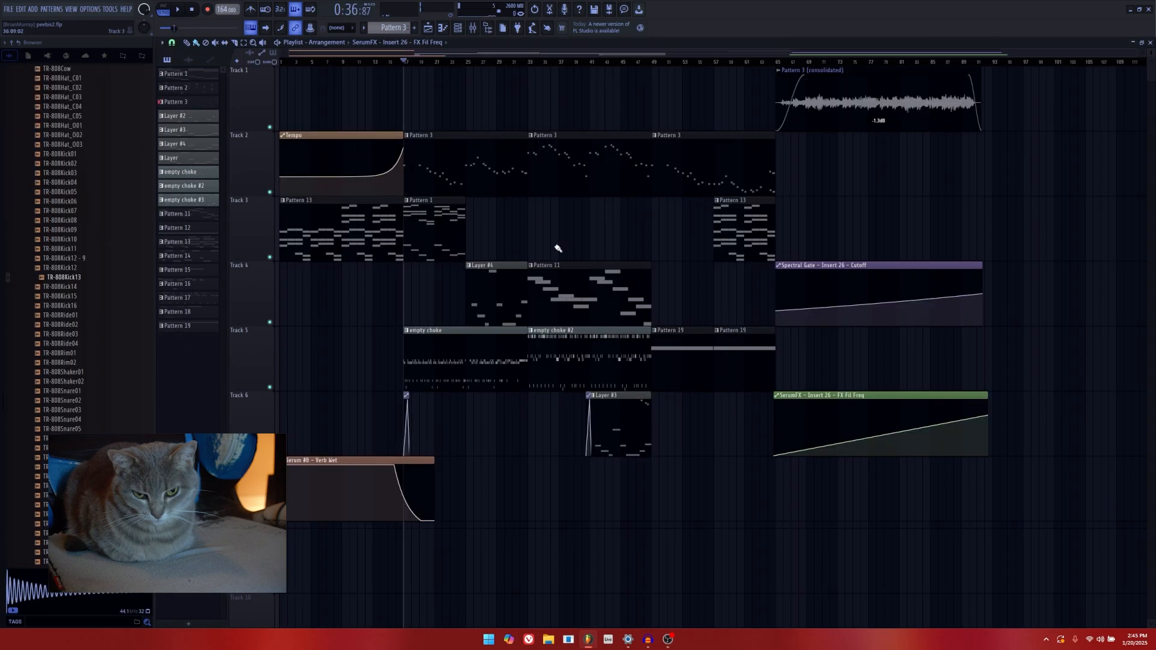
Play the full song arrangement in peebis2.flp from bar 17, through the empty choke clip into empty choke #2.
{"action": "key", "text": "space"}
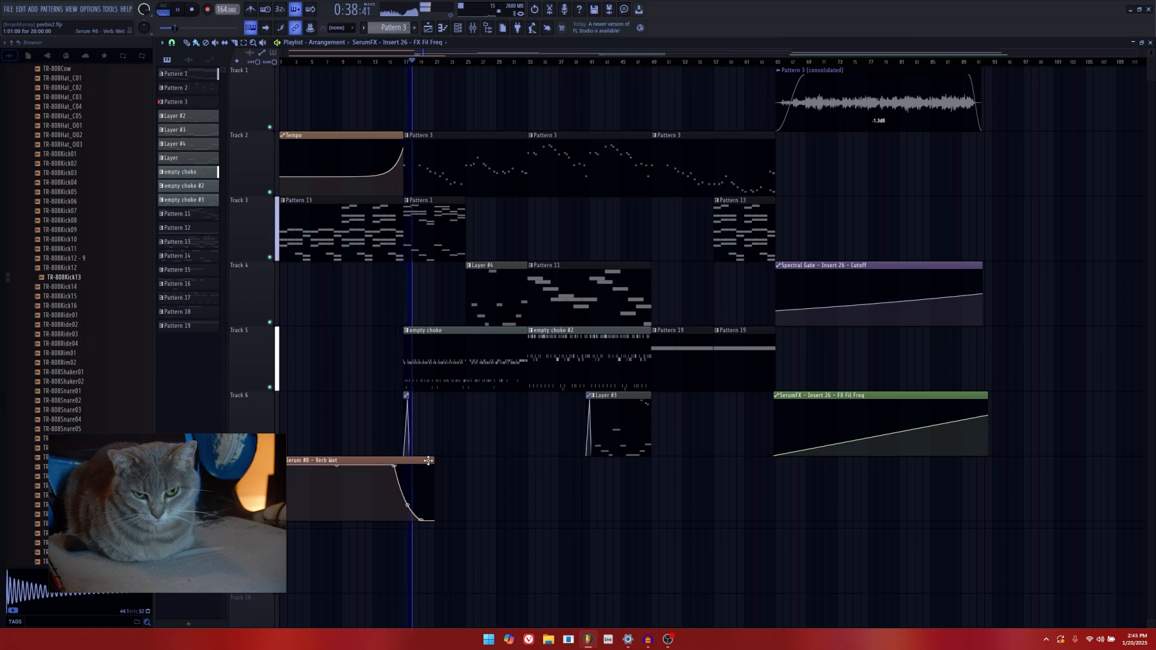
{"action": "scroll", "coordinate": [445, 430], "scroll_direction": "up", "scroll_amount": 6}
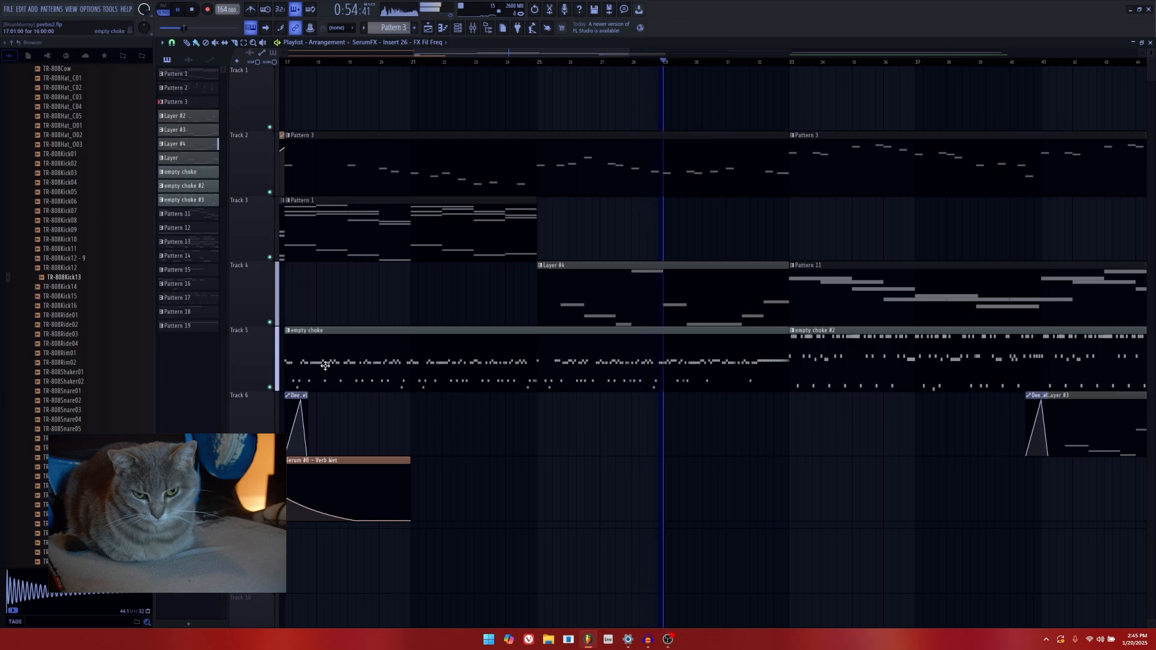
{"action": "scroll", "coordinate": [326, 366], "scroll_direction": "down", "scroll_amount": 5}
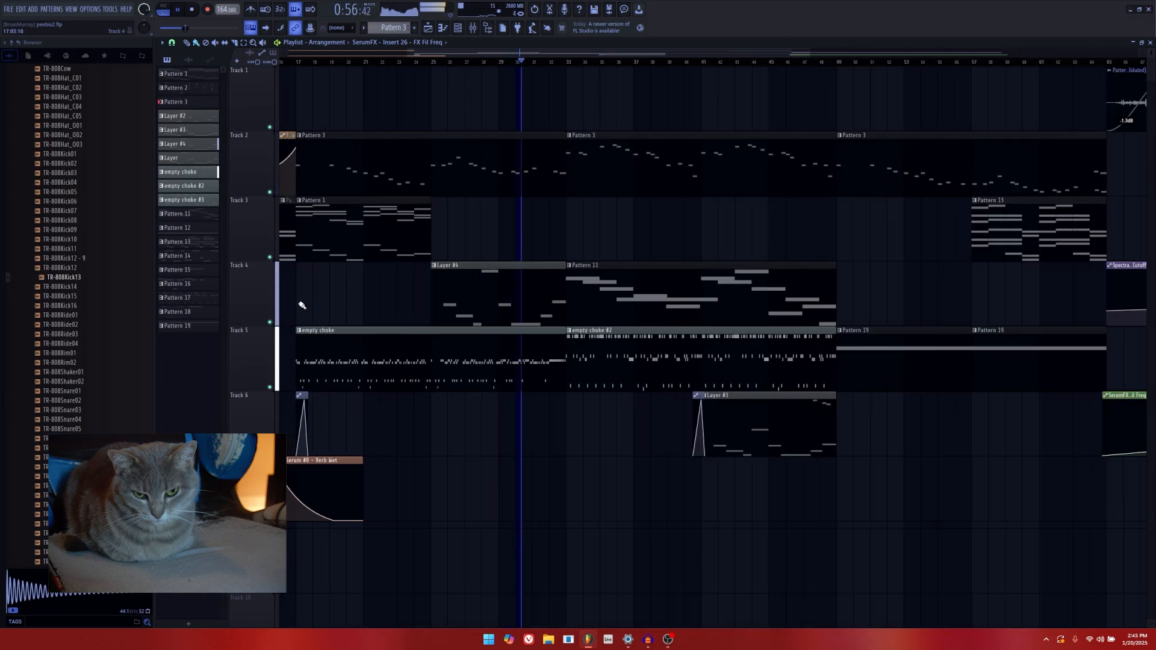
{"action": "scroll", "coordinate": [325, 305], "scroll_direction": "up", "scroll_amount": 3}
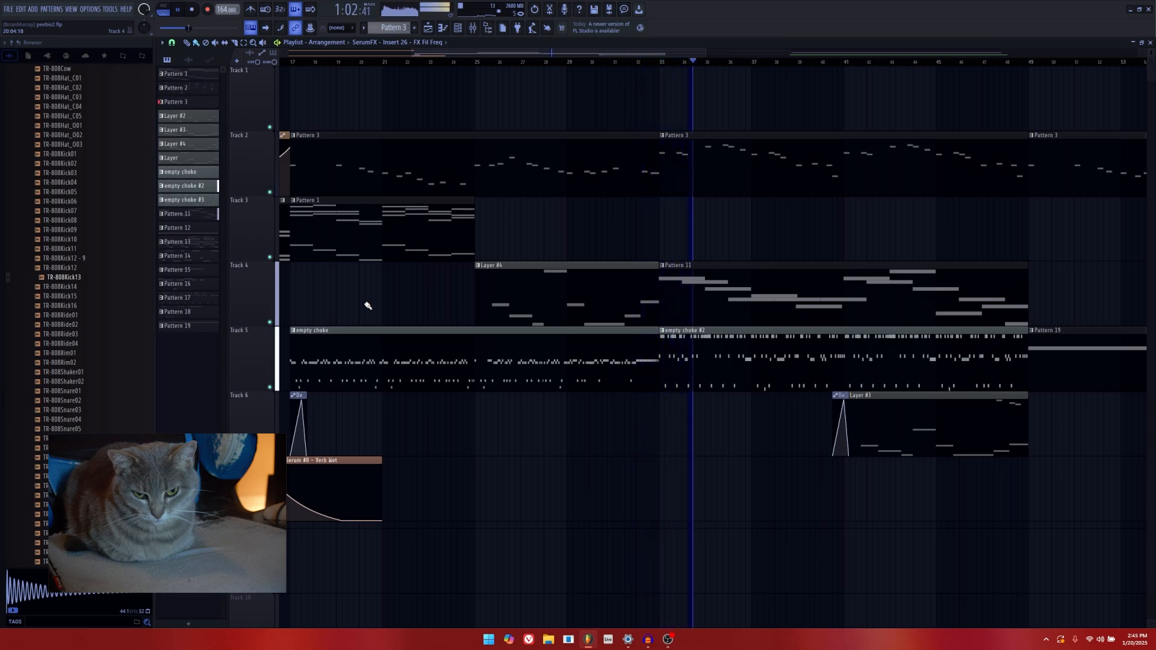
{"action": "key", "text": "space"}
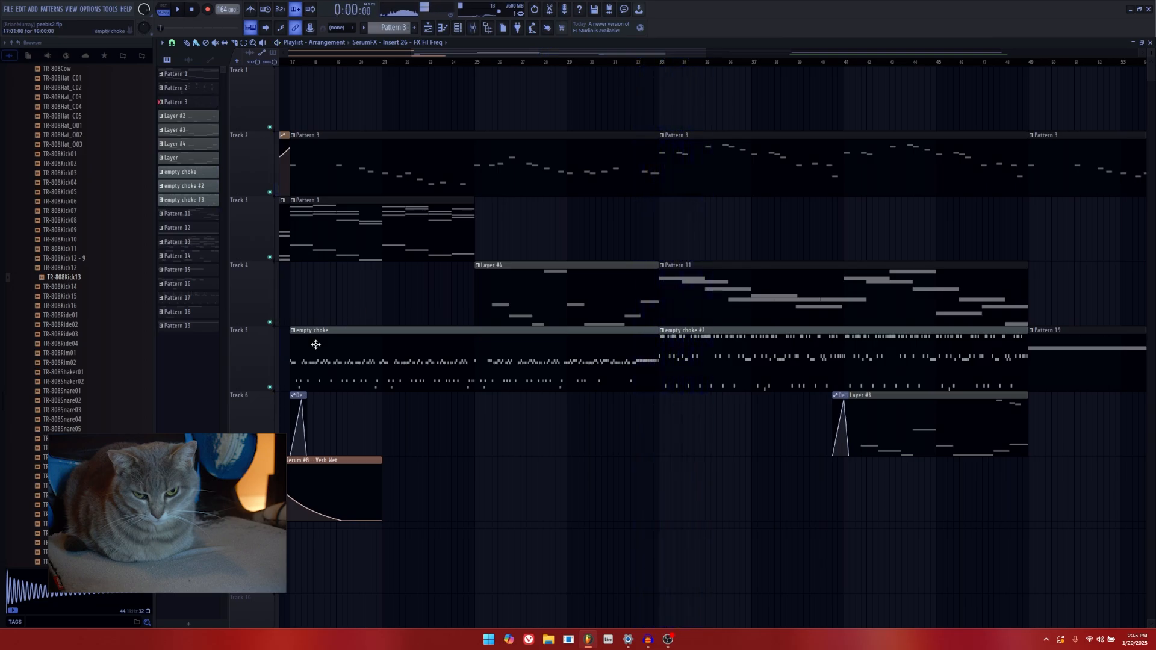
Solo Track 5 in the playlist and open its empty choke pattern in the piano roll.
{"action": "right_click", "coordinate": [270, 387]}
{"action": "double_click", "coordinate": [344, 343]}
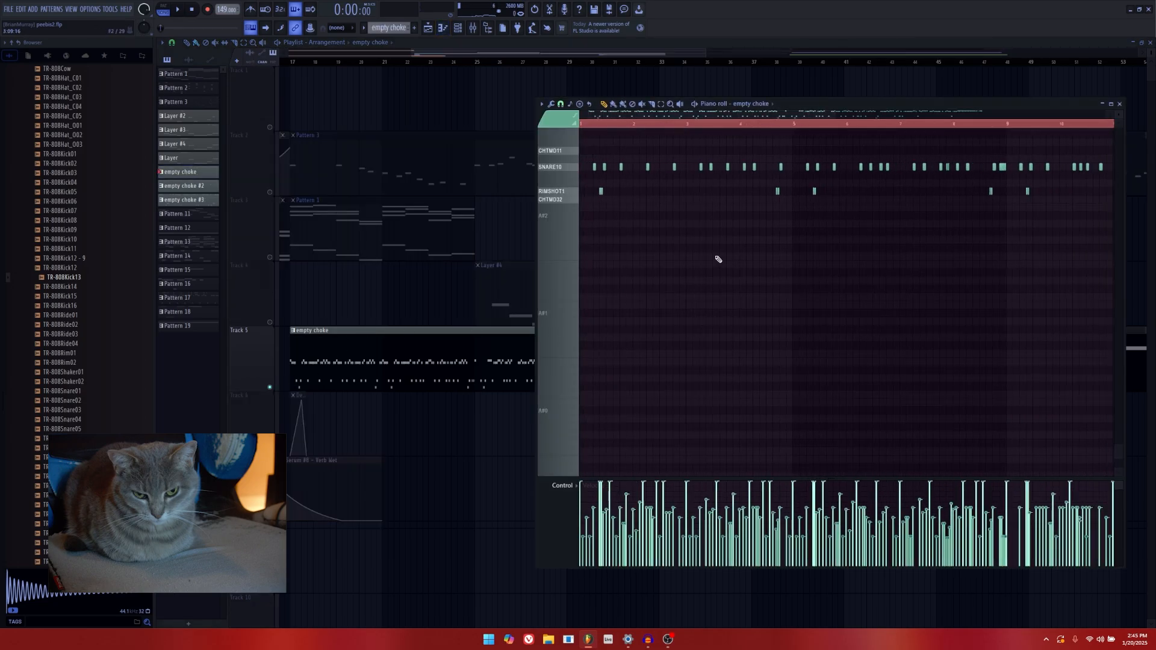
{"action": "scroll", "coordinate": [719, 259], "scroll_direction": "down", "scroll_amount": 2}
{"action": "scroll", "coordinate": [667, 248], "scroll_direction": "up", "scroll_amount": 4}
{"action": "scroll", "coordinate": [669, 247], "scroll_direction": "down", "scroll_amount": 1}
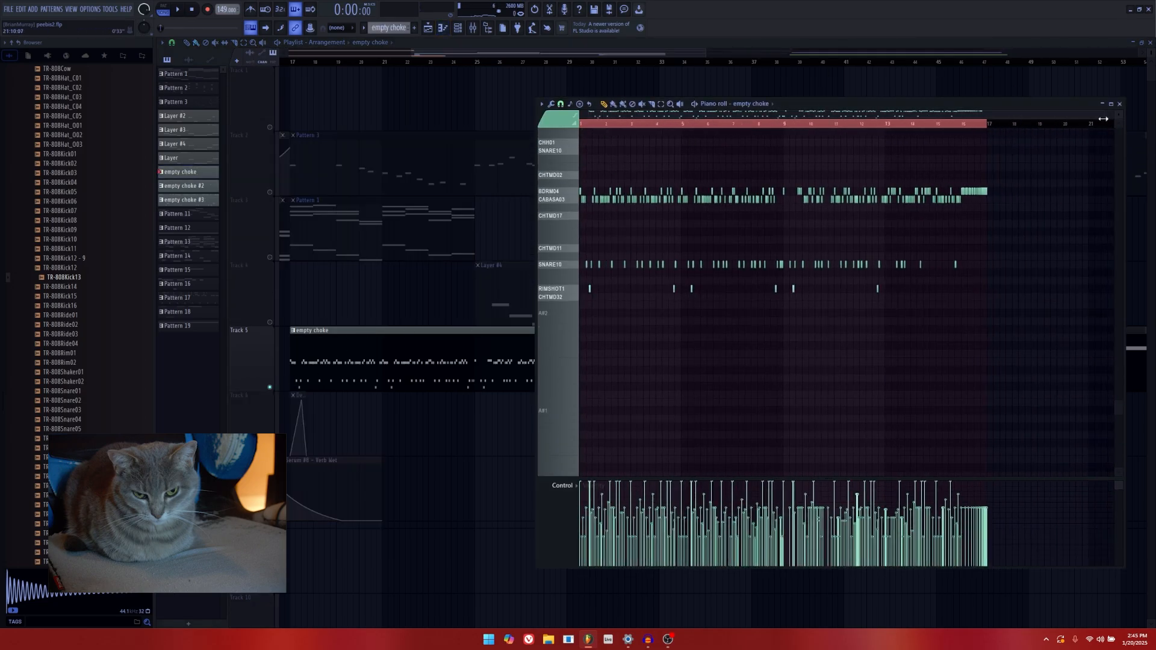
{"action": "left_click_drag", "start_coordinate": [1103, 119], "coordinate": [842, 118]}
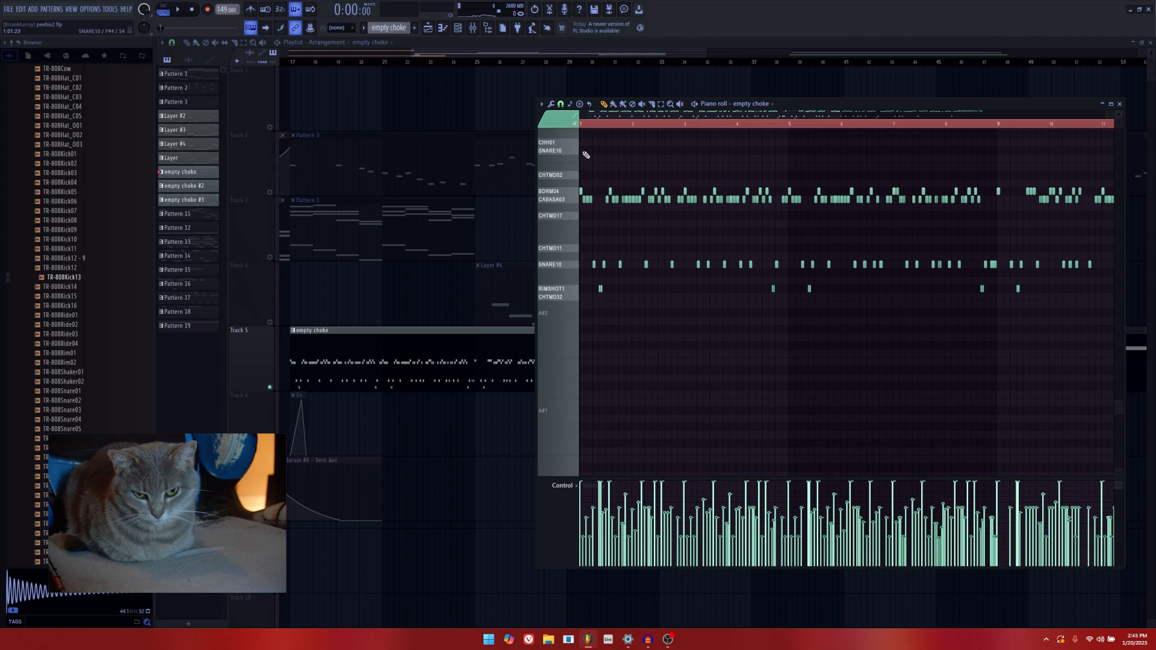
Clear the time selection in the empty choke pattern, return to its start, and show the mixer.
{"action": "scroll", "coordinate": [590, 159], "scroll_direction": "up", "scroll_amount": 2}
{"action": "scroll", "coordinate": [620, 121], "scroll_direction": "up", "scroll_amount": 5}
{"action": "left_click_drag", "start_coordinate": [601, 114], "coordinate": [543, 124]}
{"action": "left_click", "coordinate": [599, 124]}
{"action": "left_click", "coordinate": [582, 125]}
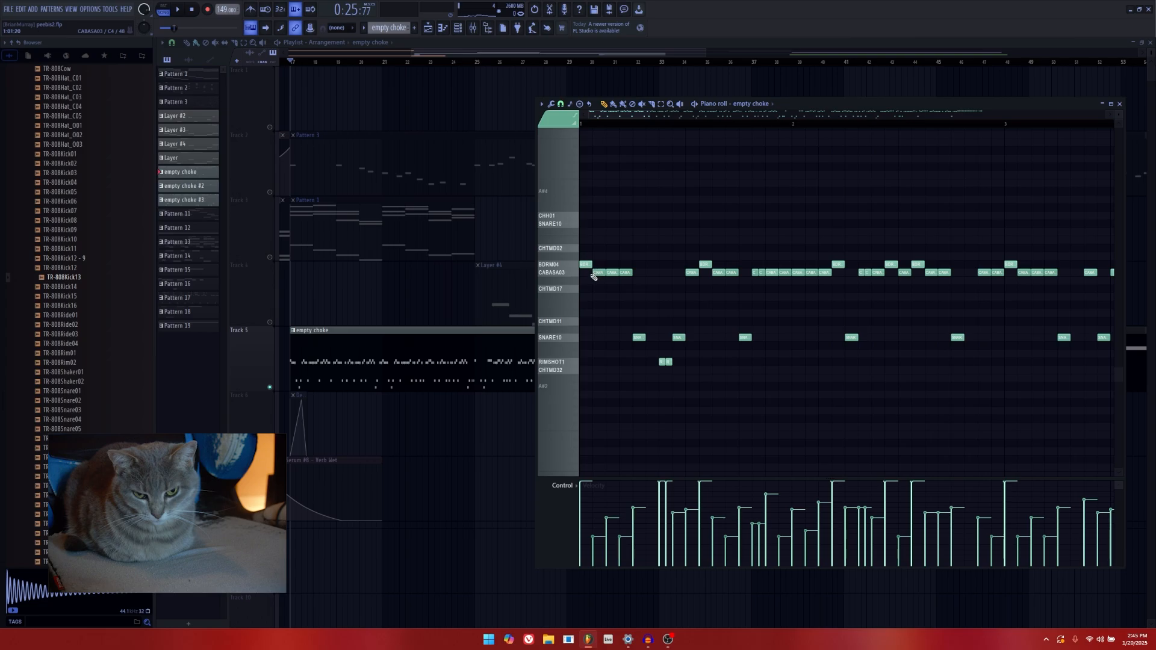
{"action": "left_click", "coordinate": [168, 8]}
{"action": "key", "text": "F9"}
{"action": "left_click", "coordinate": [610, 110]}
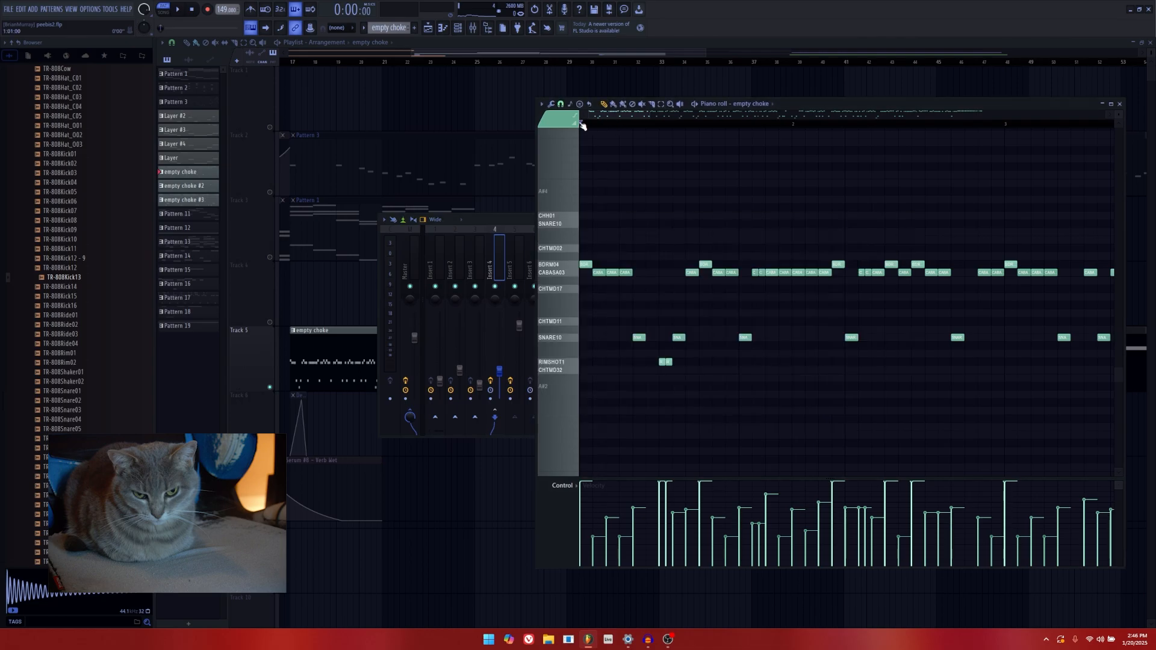
Play the empty choke pattern from bar 1 through the BDRM04 kick roll in bar 16.
{"action": "key", "text": "space"}
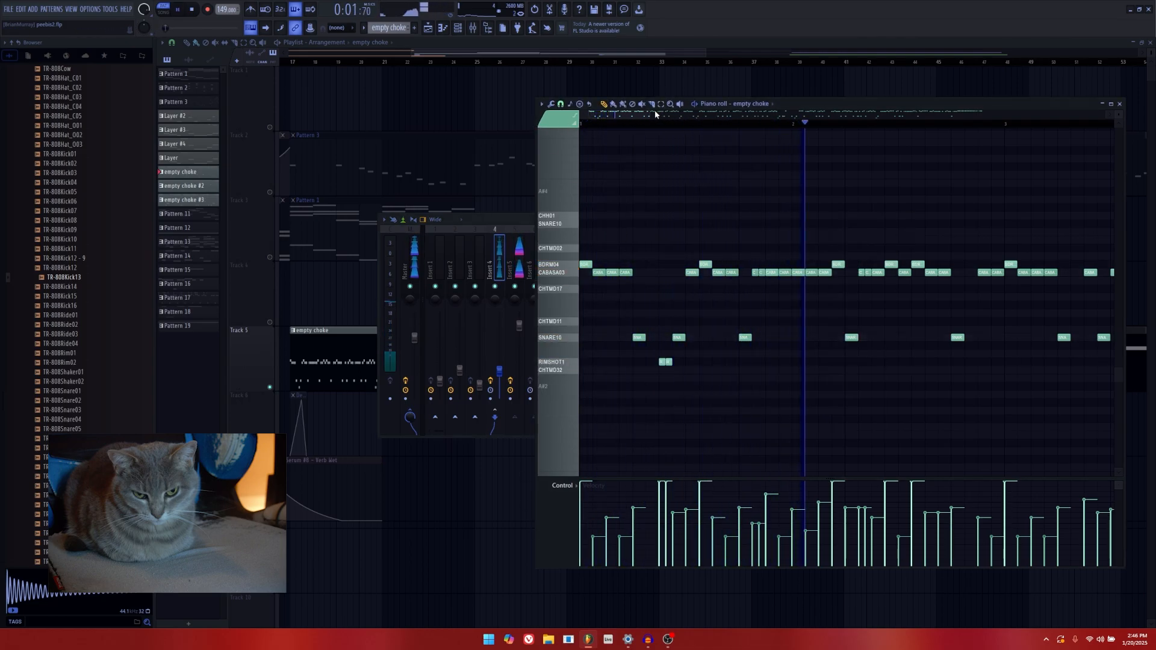
{"action": "left_click_drag", "start_coordinate": [665, 114], "coordinate": [970, 149]}
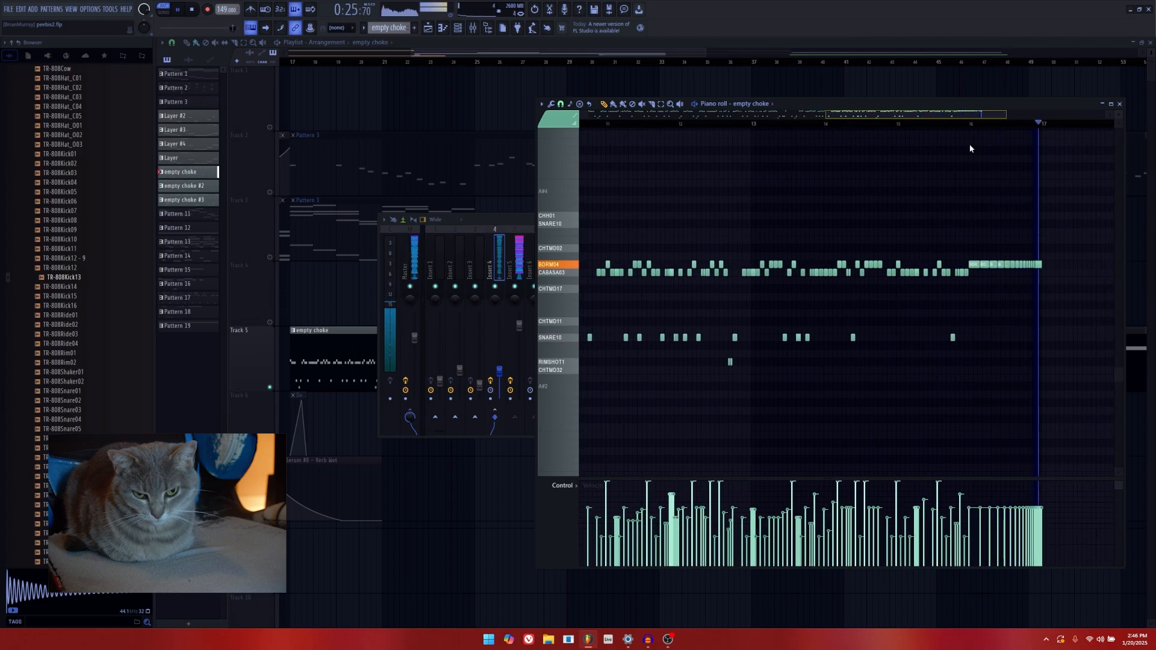
{"action": "key", "text": "space"}
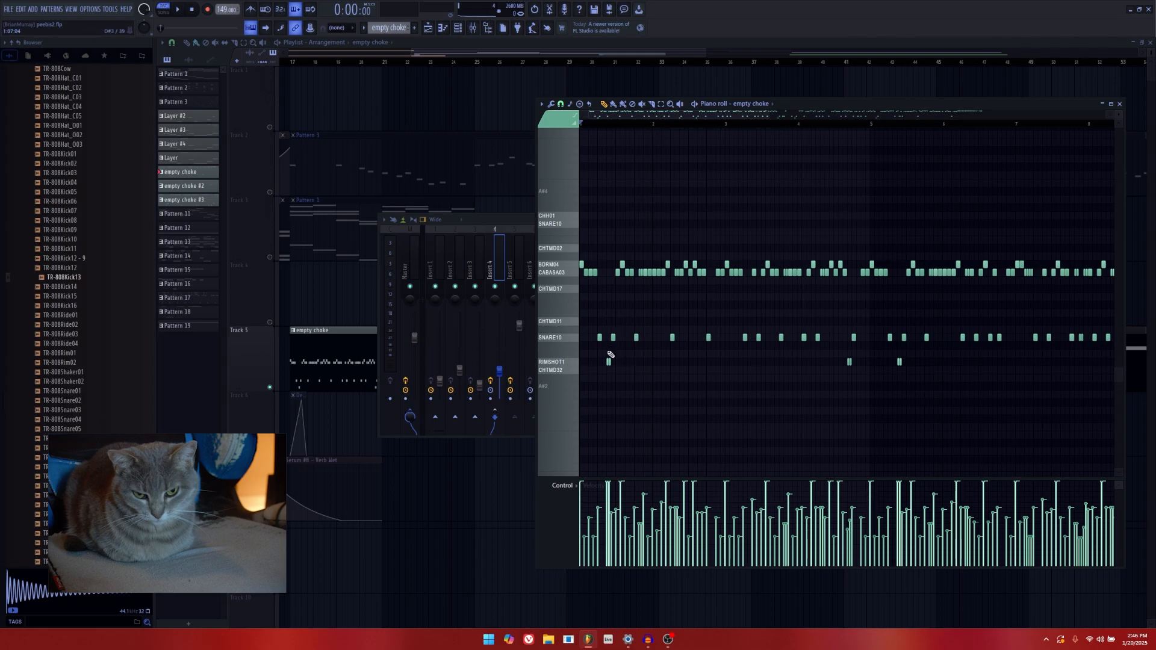
Examine the drum variations around bars 8 to 10 of empty choke and play the pattern from bar 9.
{"action": "scroll", "coordinate": [610, 374], "scroll_direction": "up", "scroll_amount": 2}
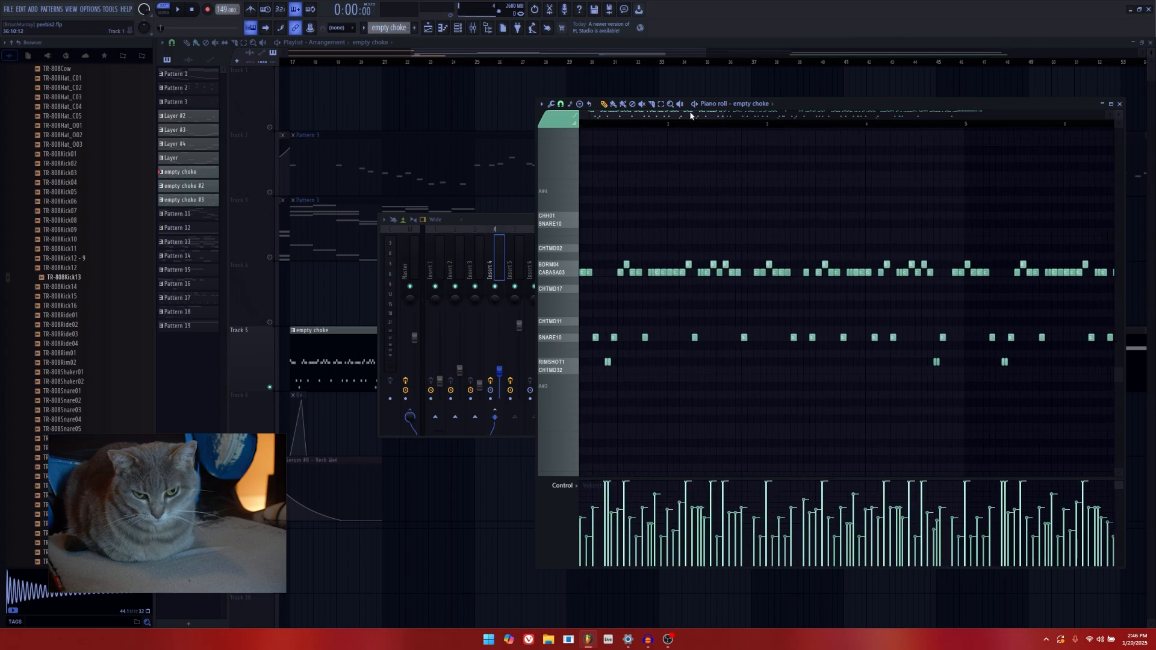
{"action": "left_click_drag", "start_coordinate": [690, 112], "coordinate": [782, 118]}
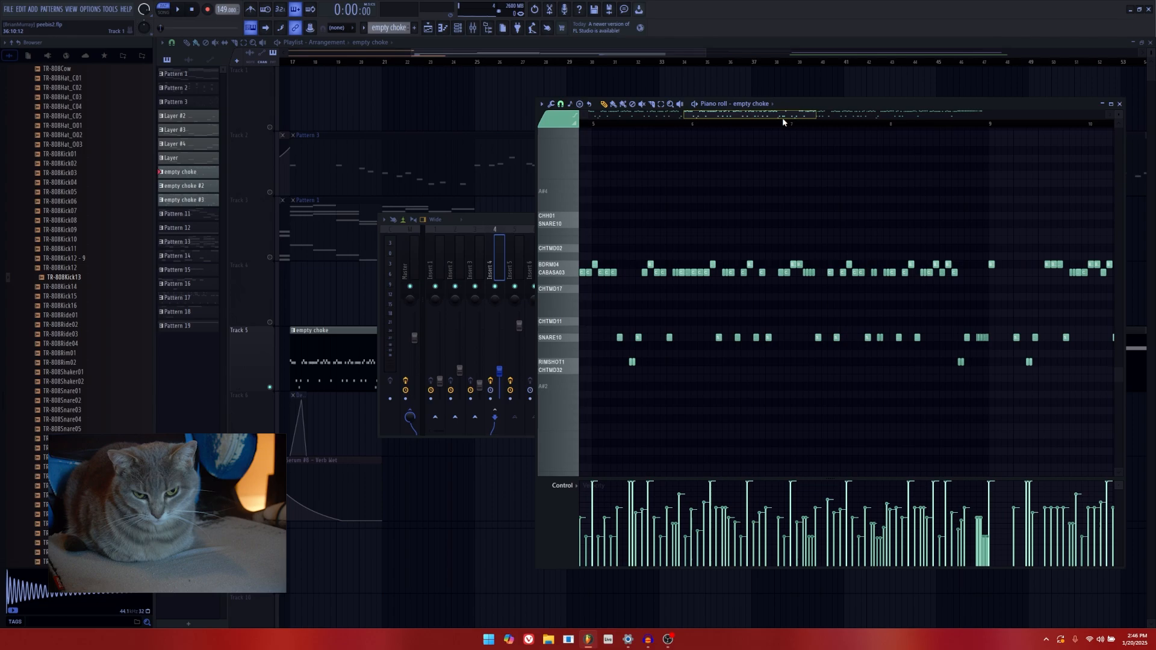
{"action": "scroll", "coordinate": [761, 219], "scroll_direction": "down", "scroll_amount": 5}
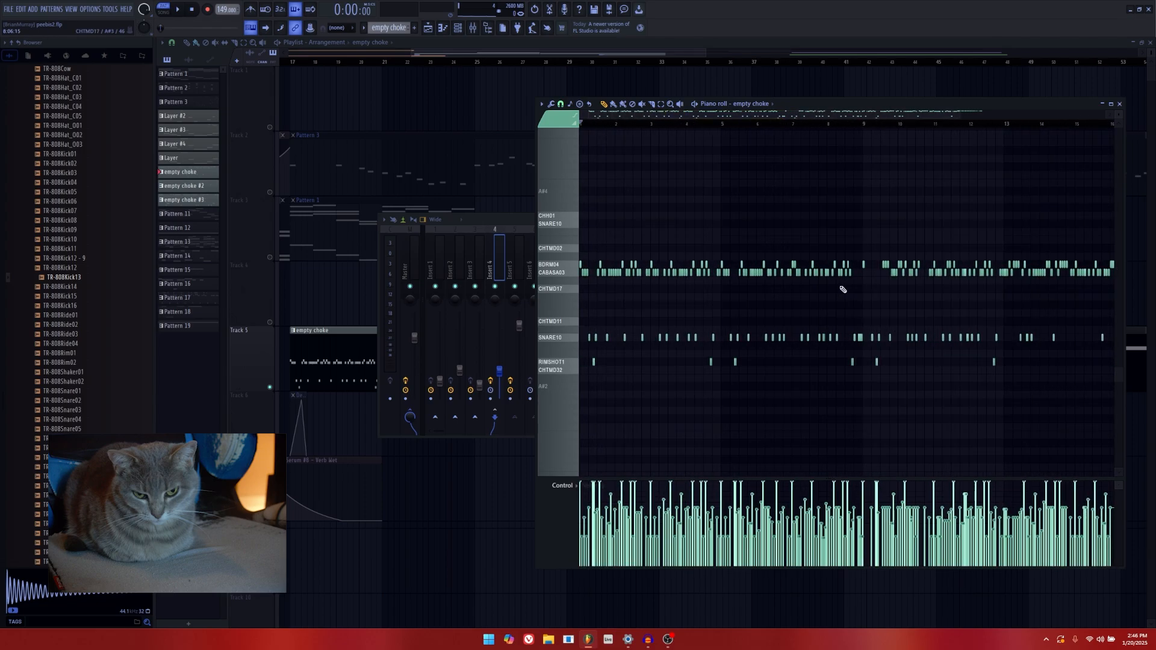
{"action": "scroll", "coordinate": [843, 289], "scroll_direction": "up", "scroll_amount": 3}
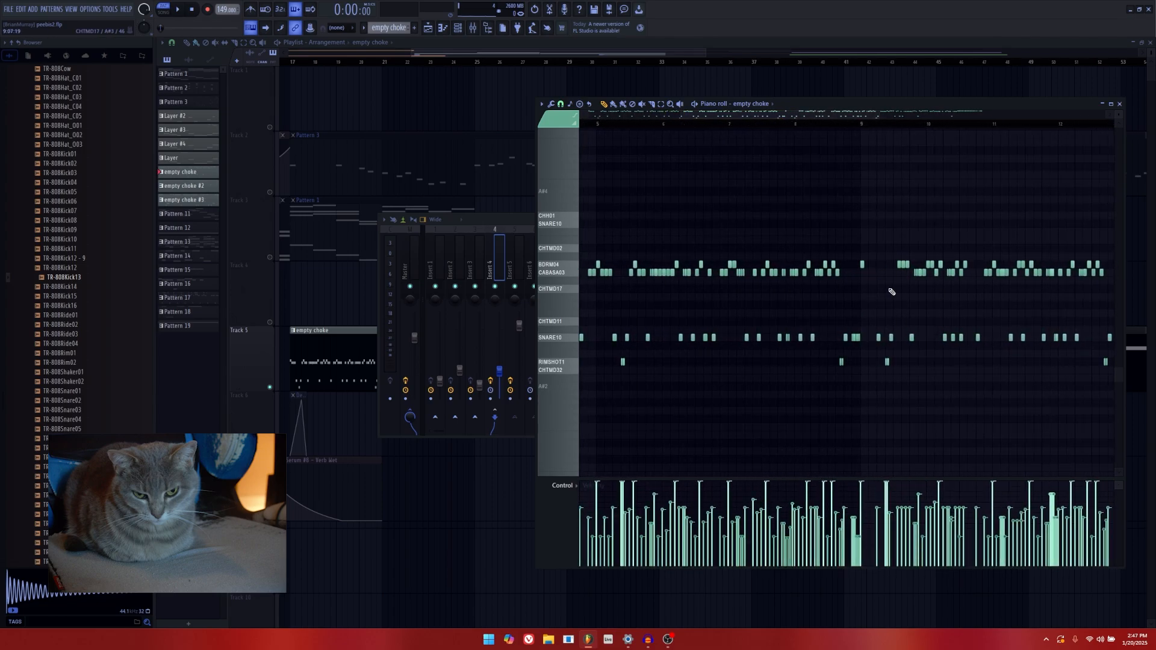
{"action": "scroll", "coordinate": [881, 317], "scroll_direction": "up", "scroll_amount": 3}
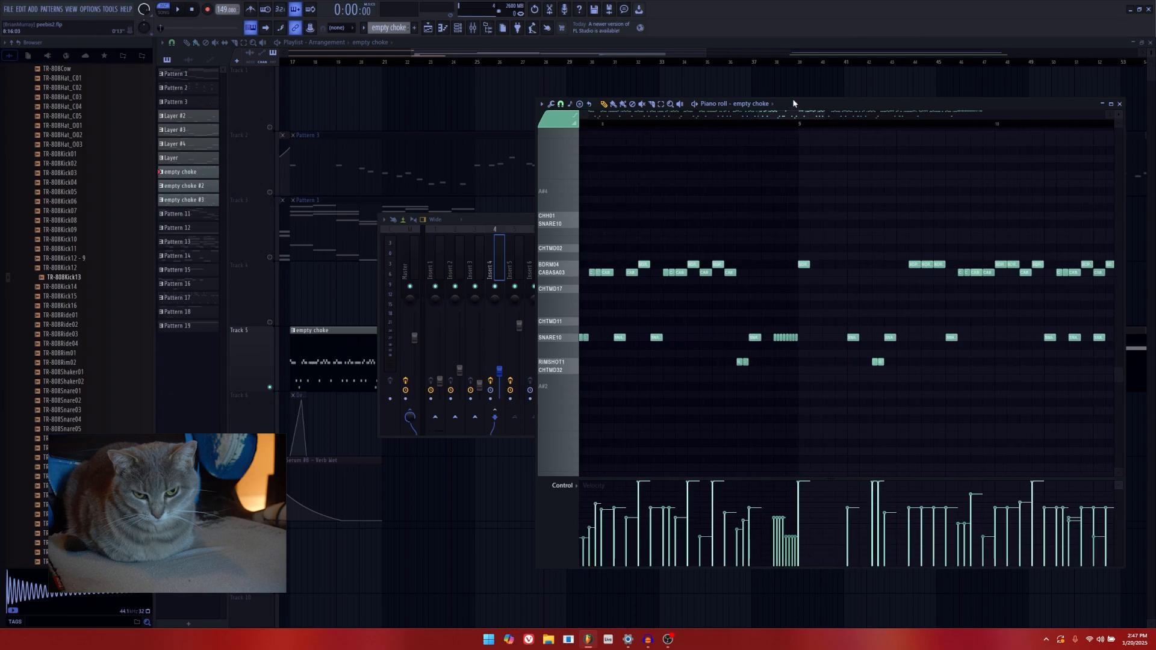
{"action": "left_click", "coordinate": [803, 126]}
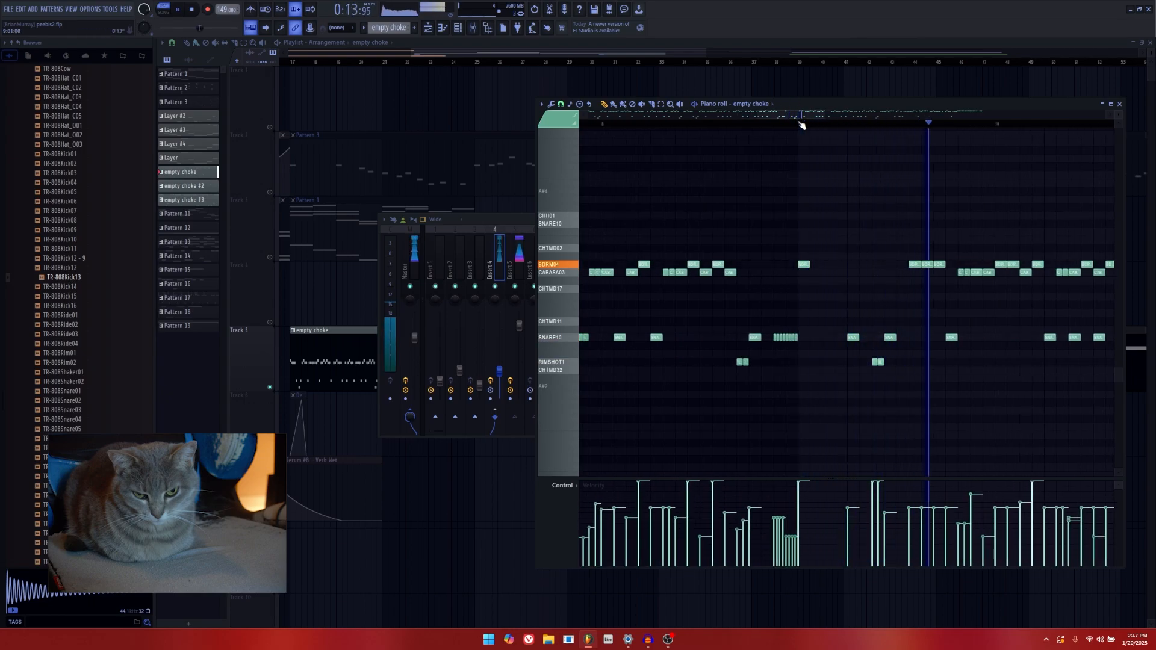
{"action": "left_click", "coordinate": [800, 124]}
{"action": "left_click_drag", "start_coordinate": [794, 114], "coordinate": [845, 223]}
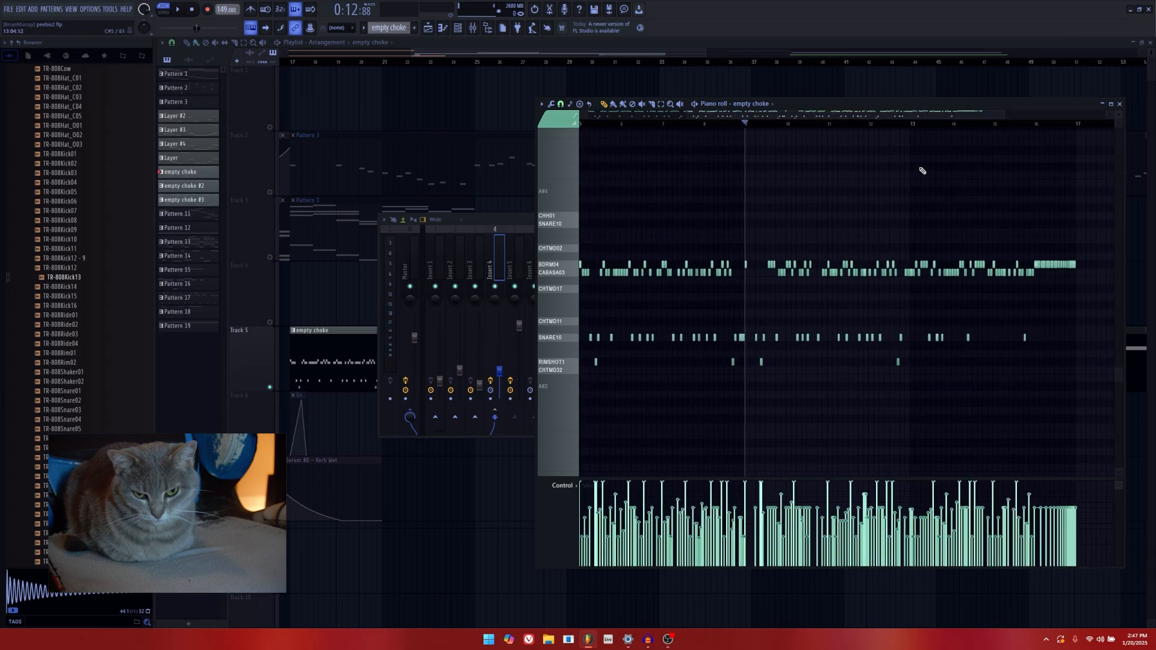
Play the empty choke pattern from bar 13 and examine its closing drum variations through bar 16.
{"action": "scroll", "coordinate": [923, 171], "scroll_direction": "up", "scroll_amount": 6}
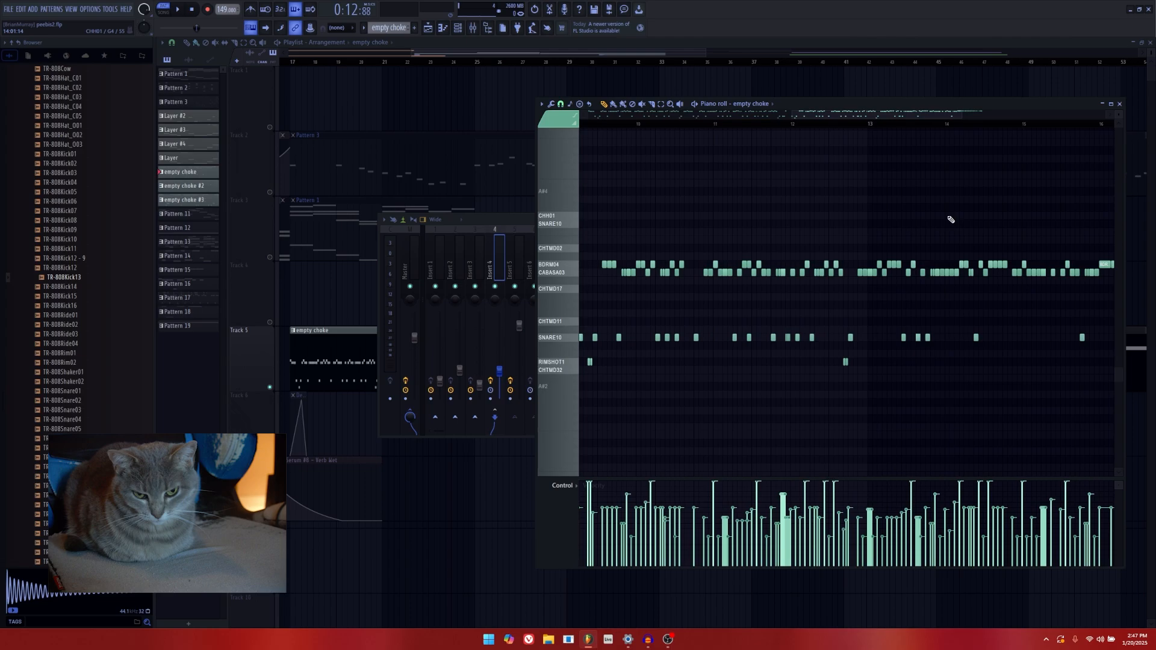
{"action": "left_click", "coordinate": [759, 124]}
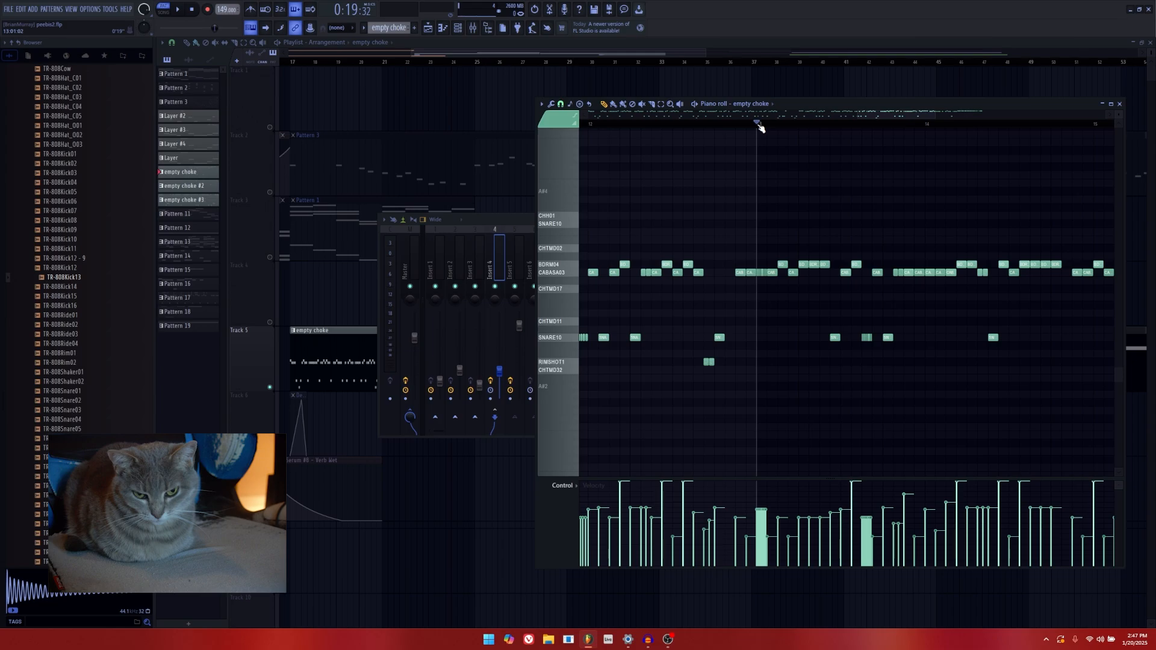
{"action": "key", "text": "space"}
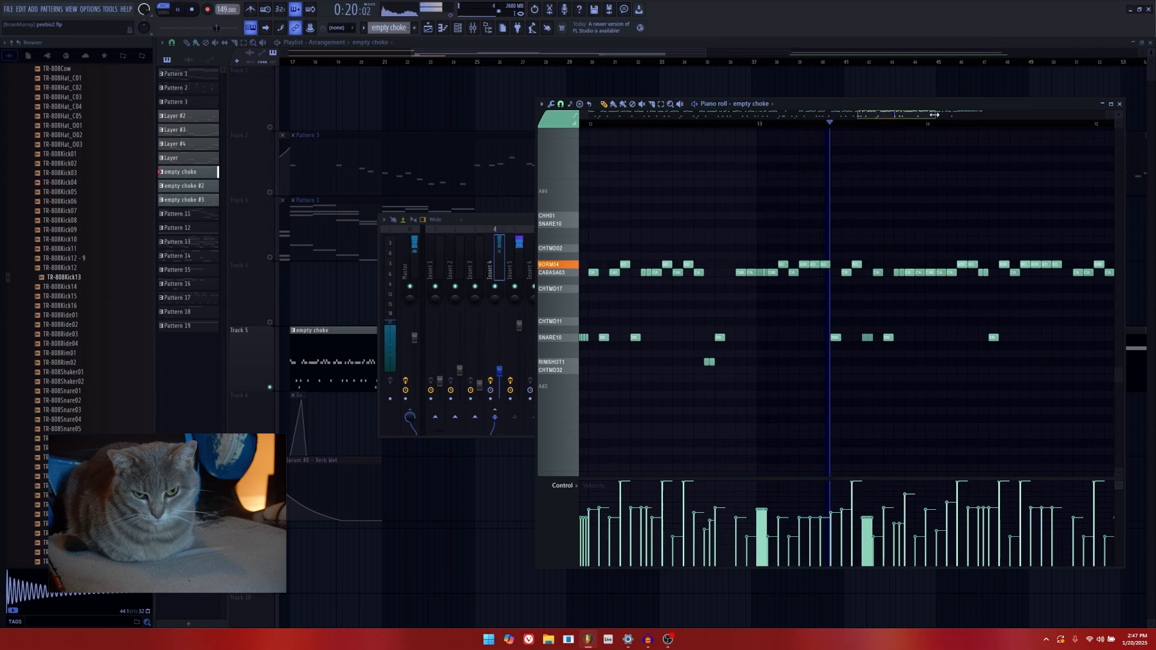
{"action": "mouse_move", "coordinate": [940, 114]}
{"action": "left_mouse_down"}
{"action": "mouse_move", "coordinate": [993, 113]}
{"action": "mouse_move", "coordinate": [947, 119]}
{"action": "left_mouse_up"}
{"action": "key", "text": "space"}
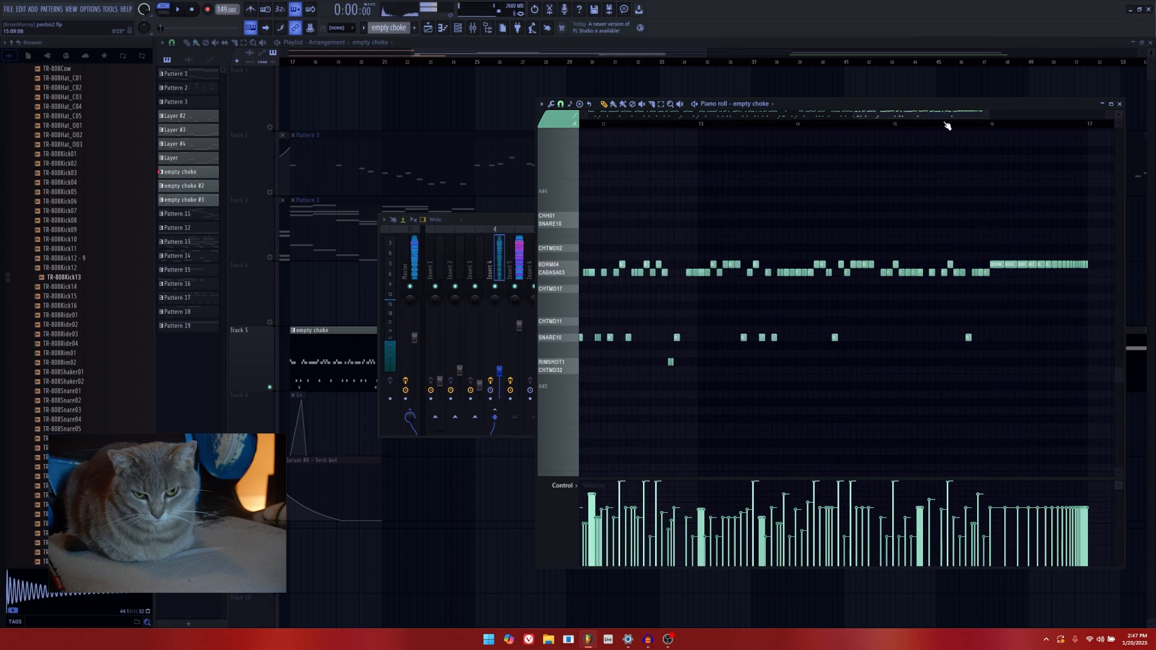
{"action": "scroll", "coordinate": [774, 325], "scroll_direction": "up", "scroll_amount": 4}
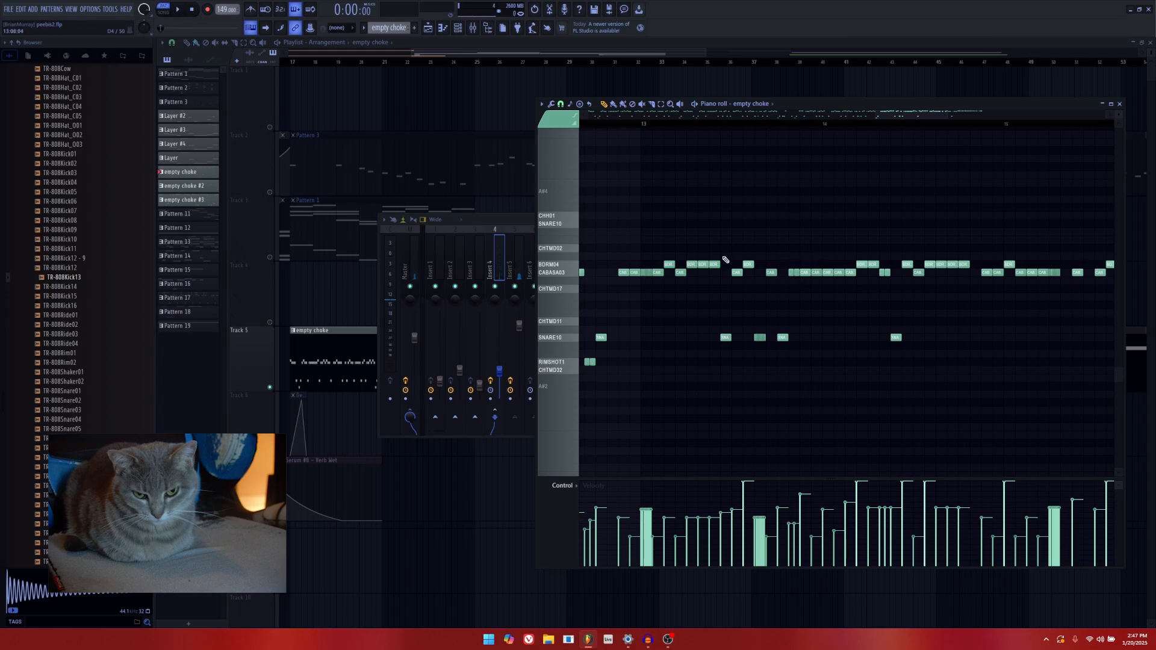
Move the song position to bar 33 and view the full empty choke #2 pattern in the piano roll.
{"action": "left_click", "coordinate": [217, 342]}
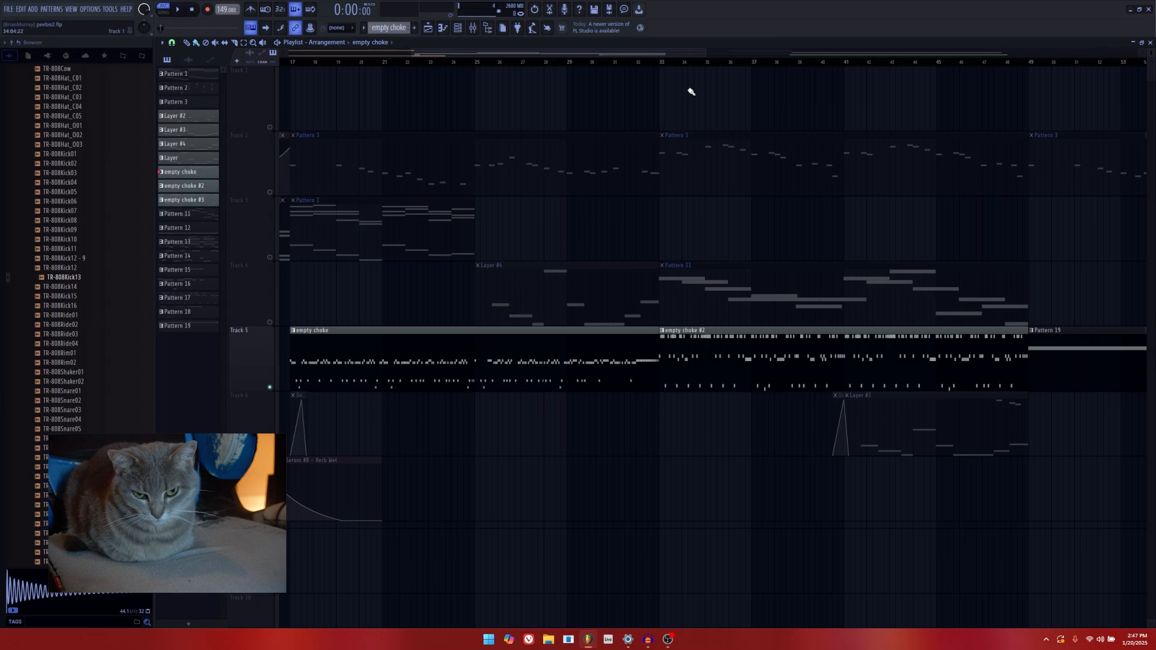
{"action": "left_click", "coordinate": [663, 61]}
{"action": "double_click", "coordinate": [732, 359]}
{"action": "scroll", "coordinate": [737, 367], "scroll_direction": "down", "scroll_amount": 10, "text": "ctrl"}
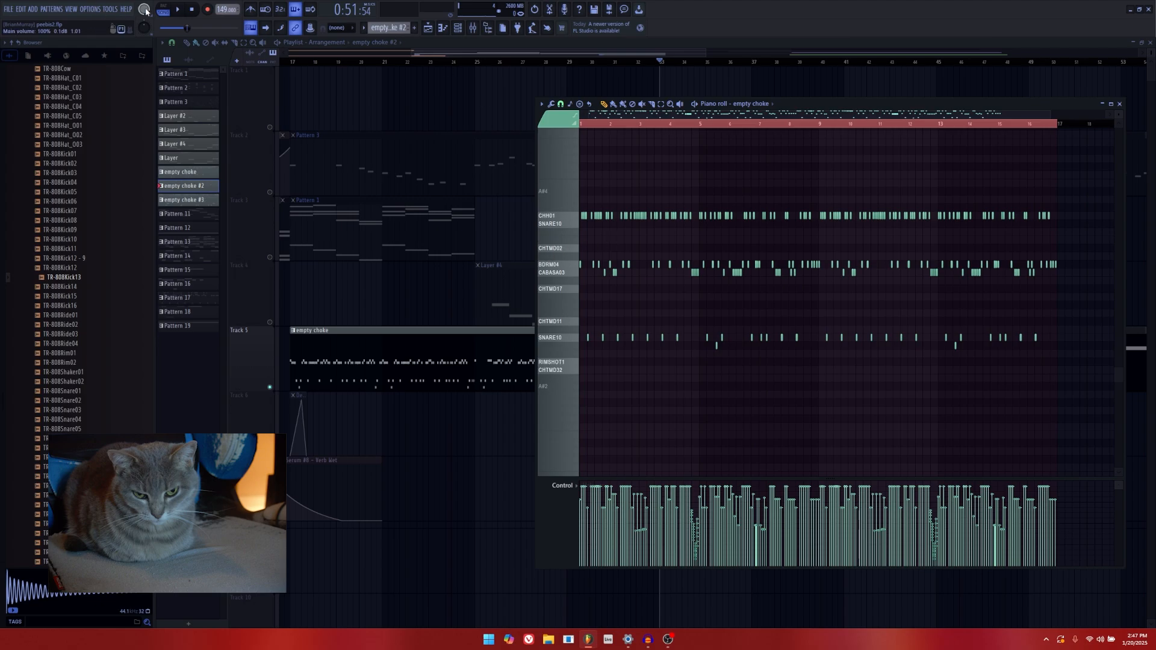
{"action": "left_click", "coordinate": [163, 27]}
{"action": "left_click", "coordinate": [189, 382]}
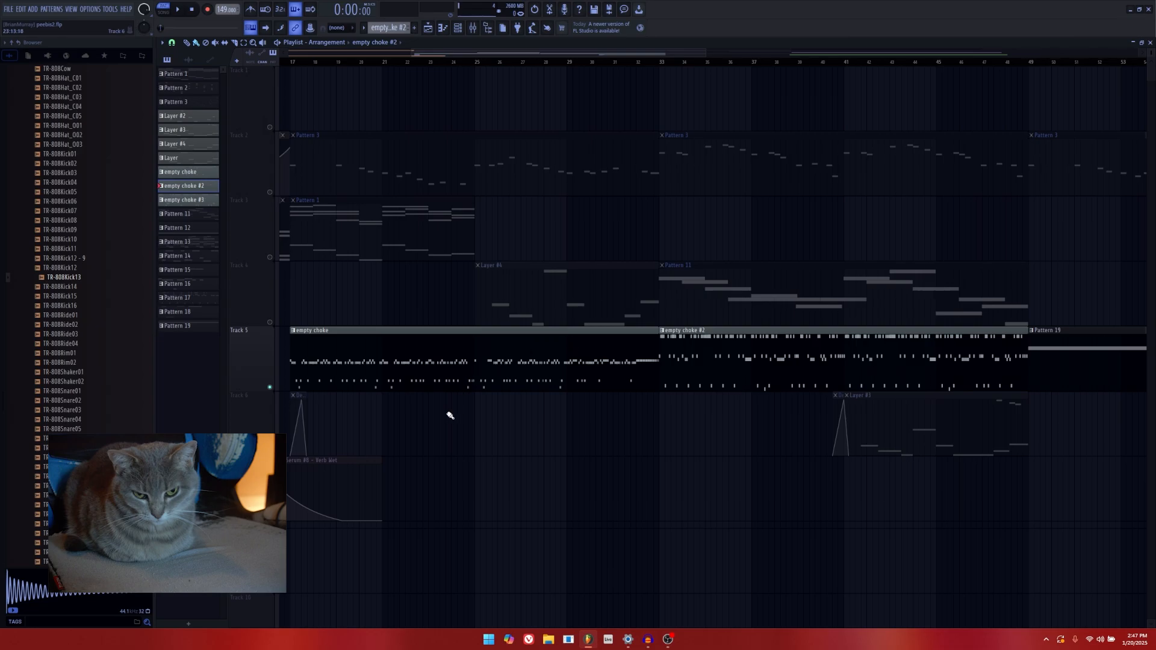
Play the empty choke #2 drum pattern from bar 1 in its piano roll, then return to the playlist.
{"action": "double_click", "coordinate": [831, 342]}
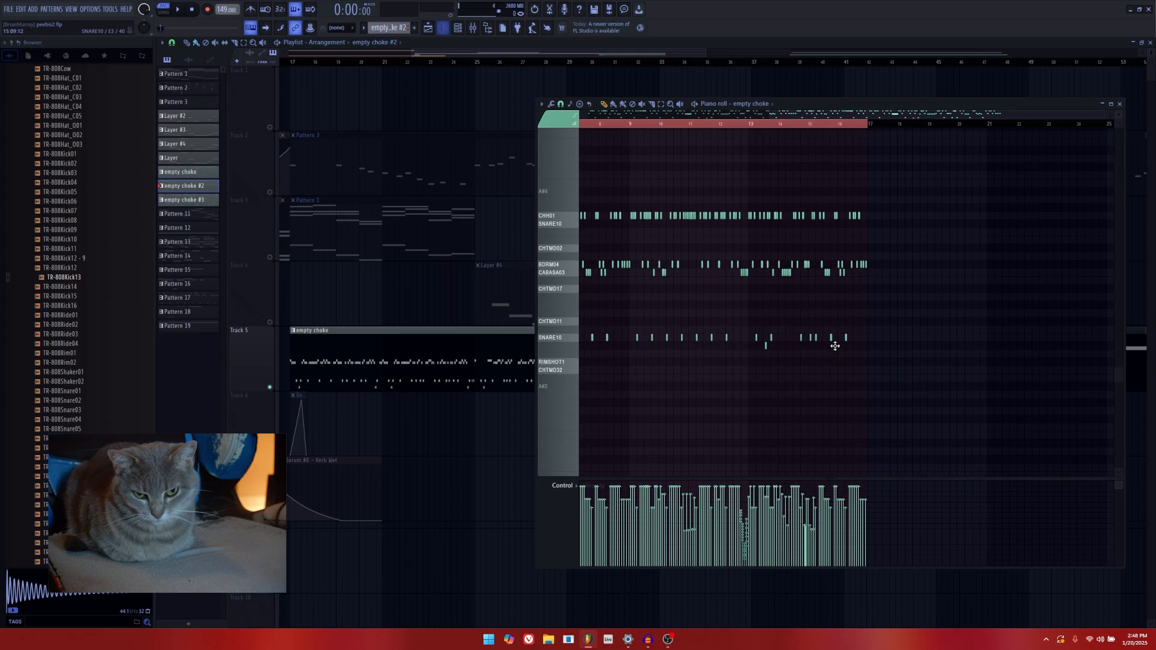
{"action": "left_click_drag", "start_coordinate": [834, 115], "coordinate": [603, 119]}
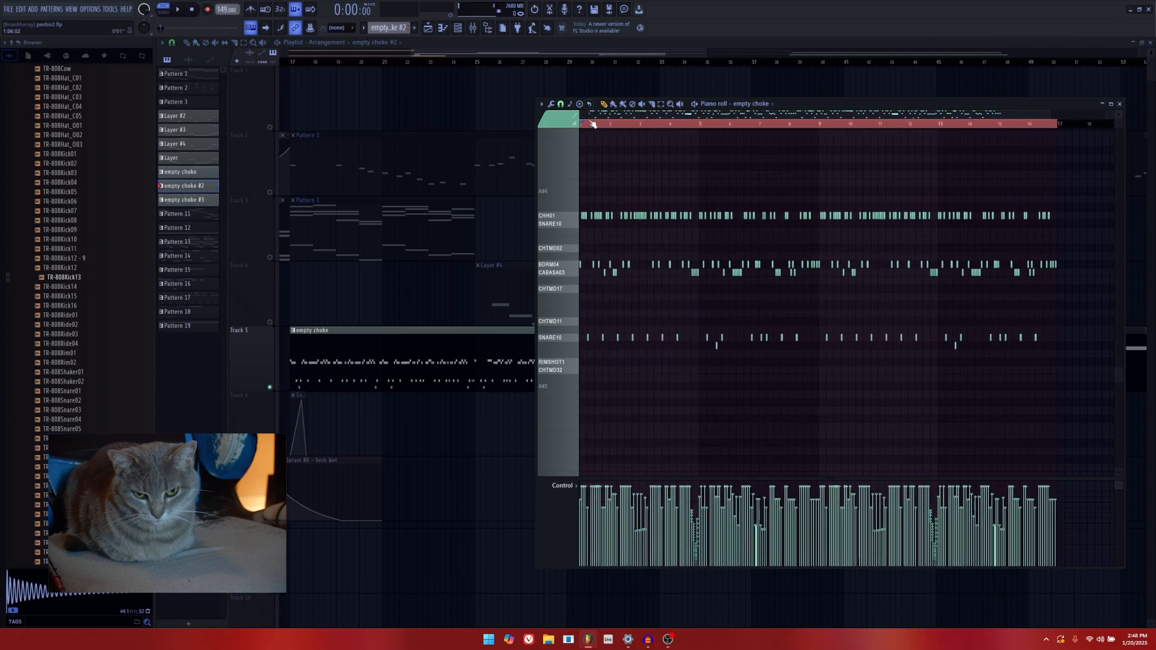
{"action": "key", "text": "space"}
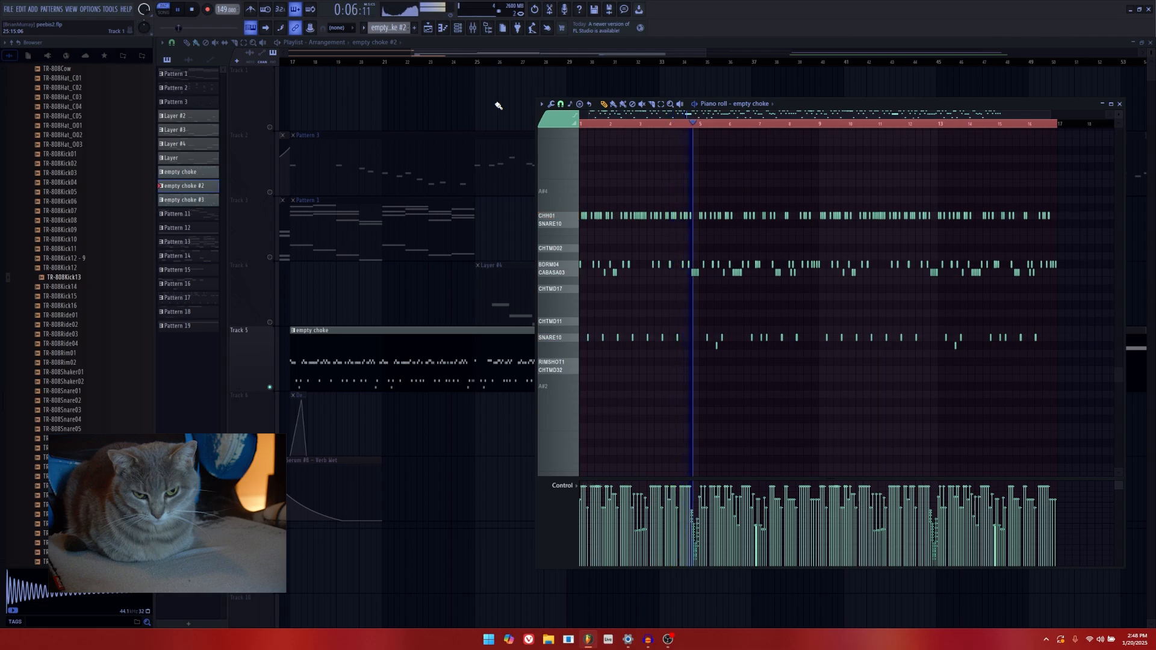
{"action": "key", "text": "space"}
{"action": "key", "text": "F7"}
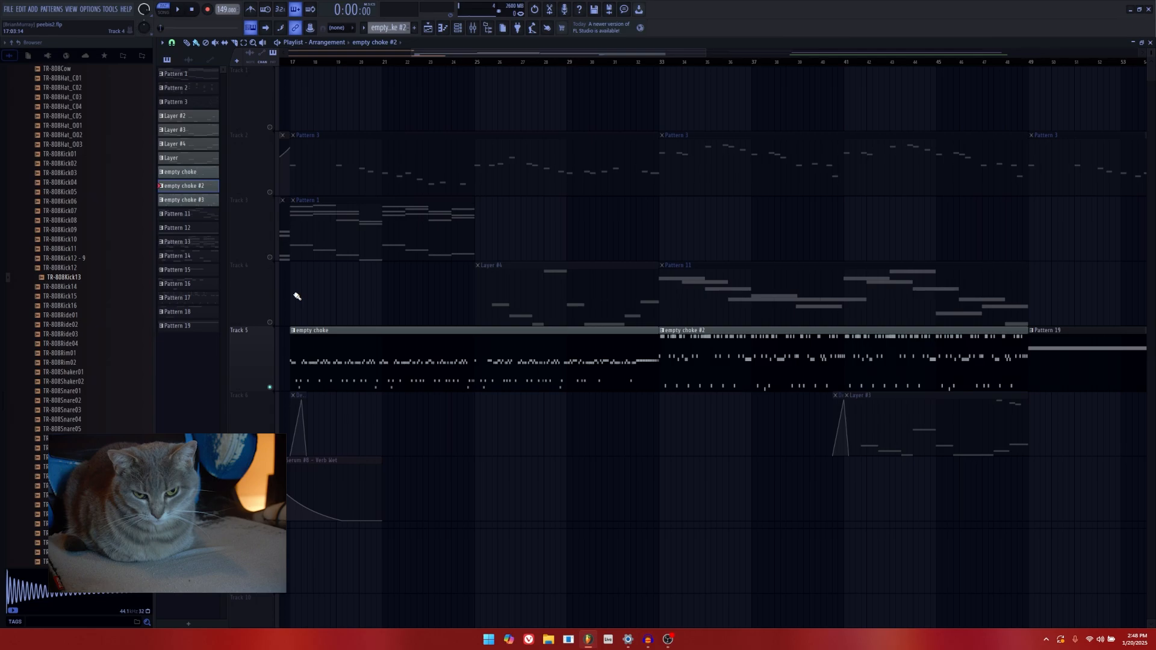
Switch to OBS and stop the screen recording.
{"action": "left_click", "coordinate": [668, 640]}
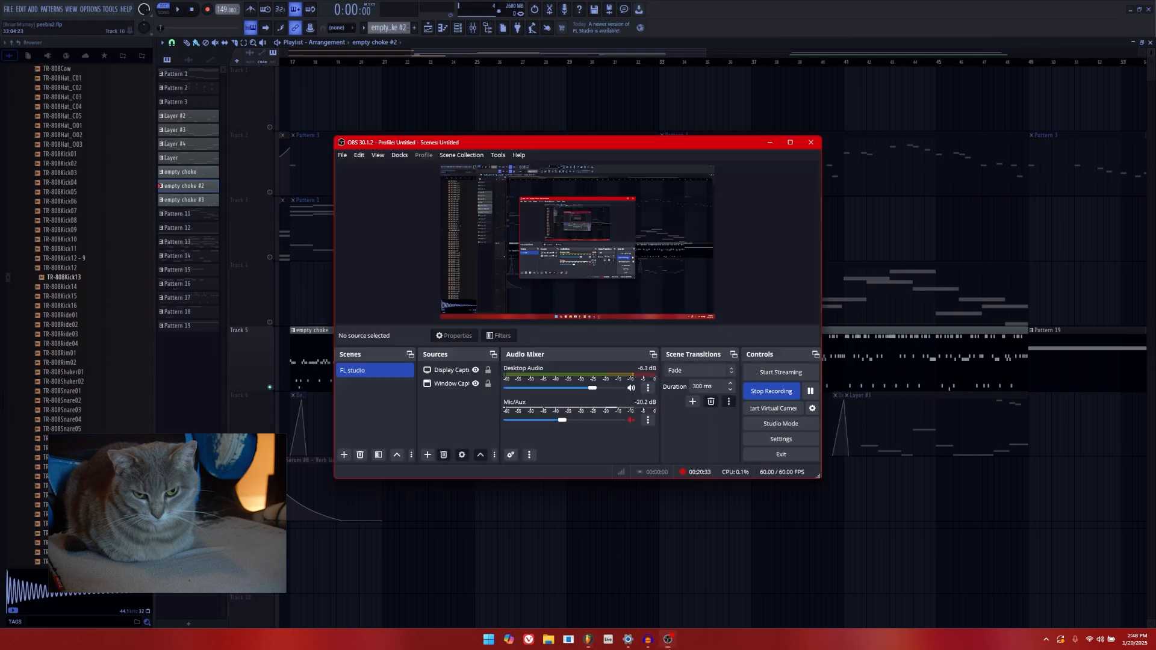
{"action": "left_click", "coordinate": [772, 393]}
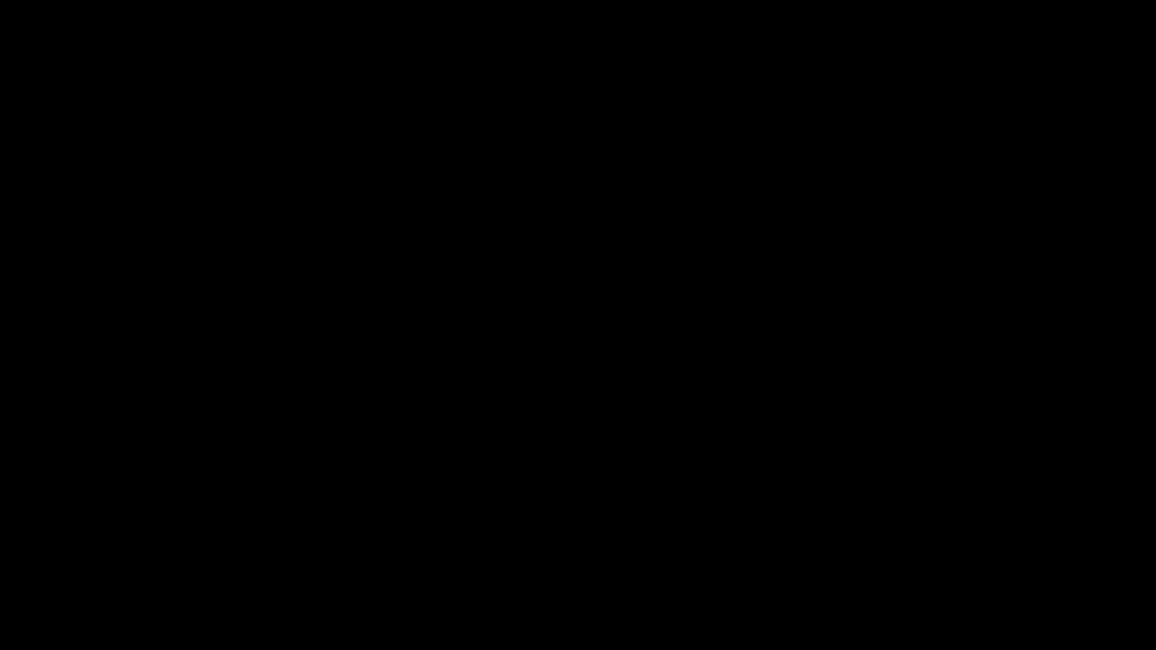